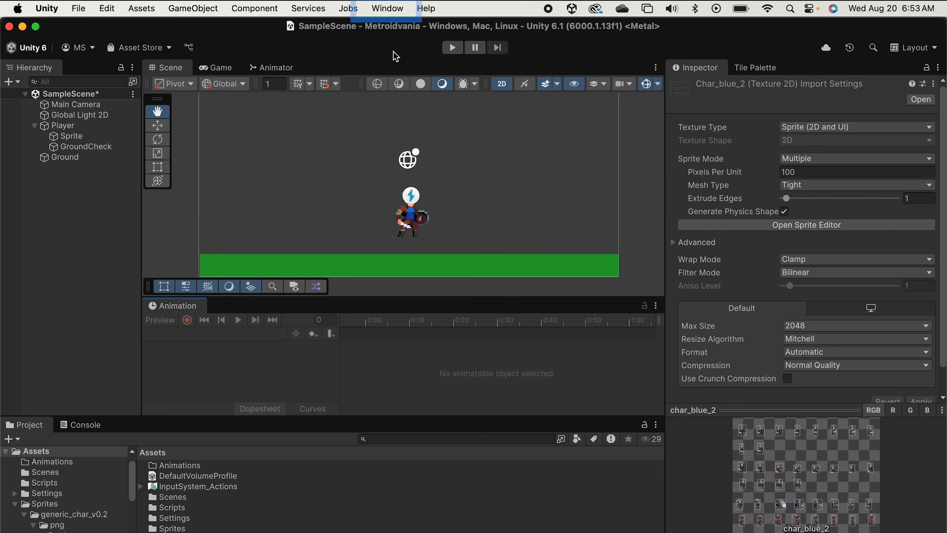
# Open the Animation window.
pyautogui.click(391, 11)
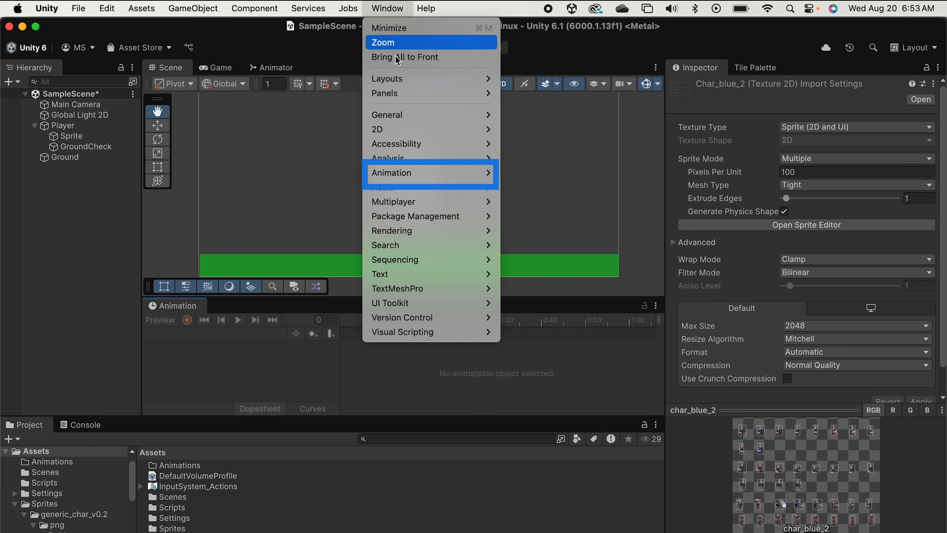
pyautogui.moveTo(429, 173)
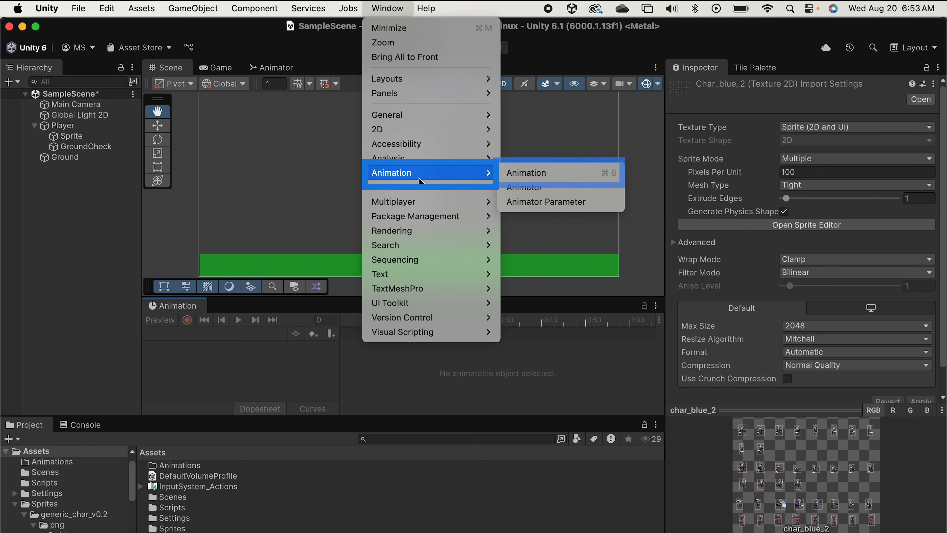
pyautogui.click(524, 174)
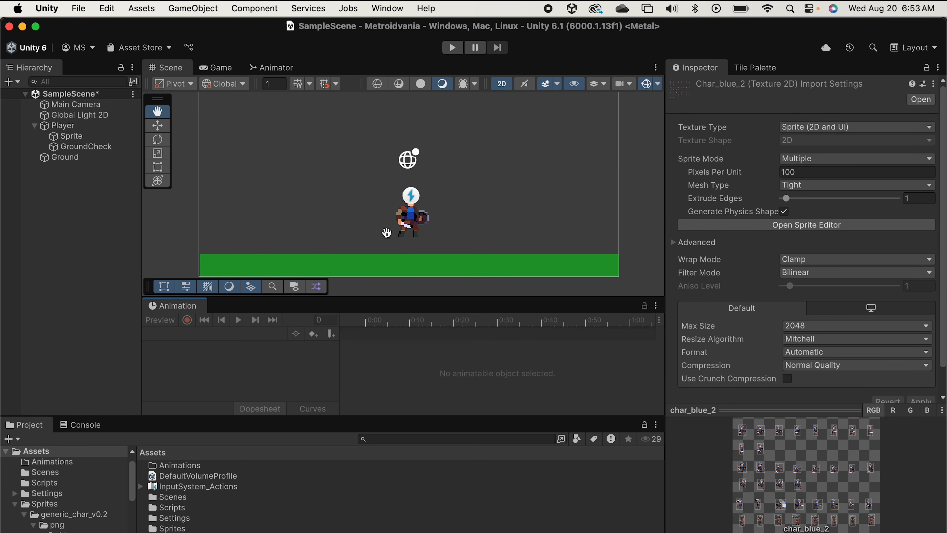
# Create an animation clip named Idle for the player's Sprite object and save it in the Assets/Animations folder.
pyautogui.click(93, 138)
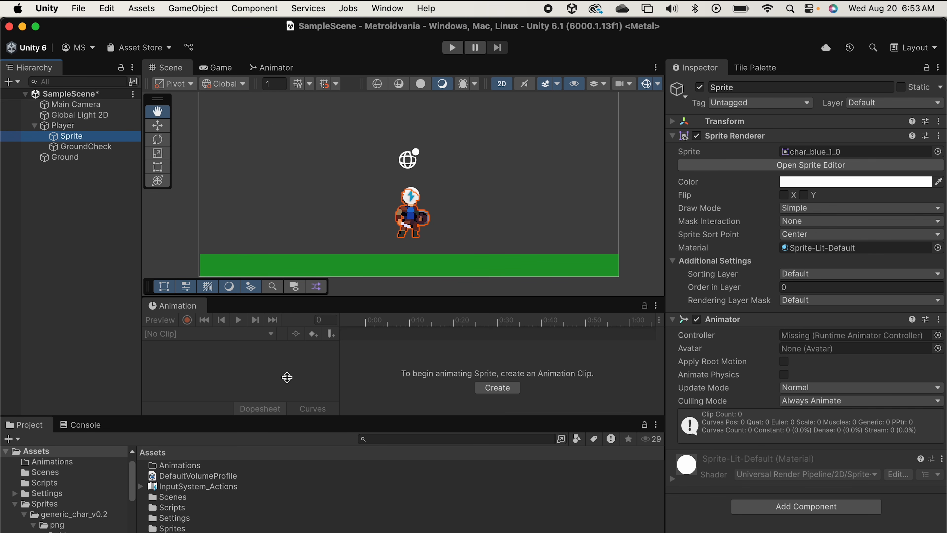
pyautogui.click(498, 388)
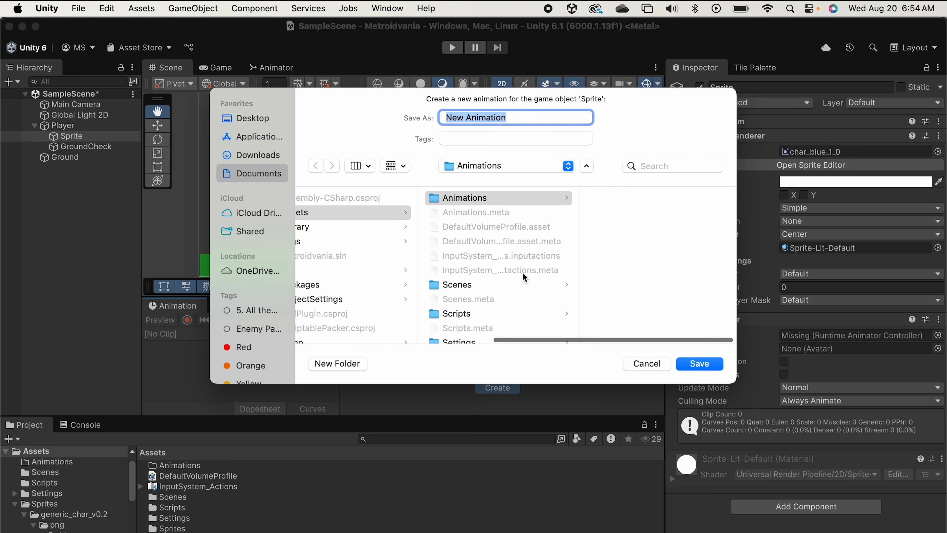
pyautogui.click(406, 213)
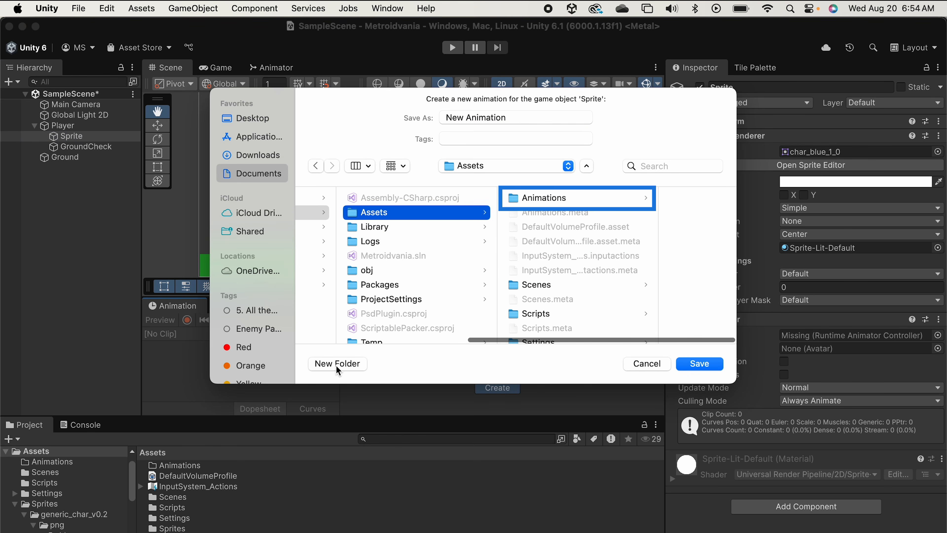
pyautogui.click(570, 202)
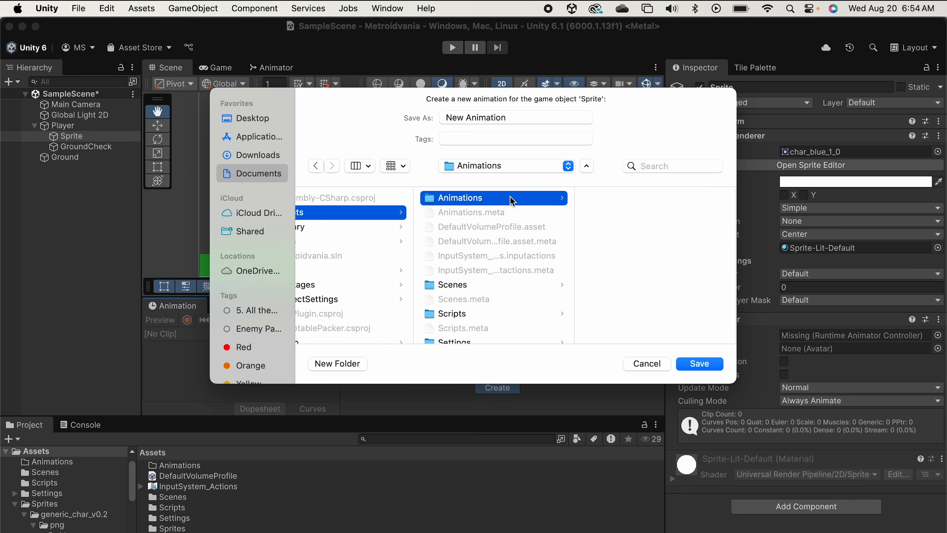
pyautogui.click(519, 113)
pyautogui.press('super+a')
pyautogui.write('Idl')
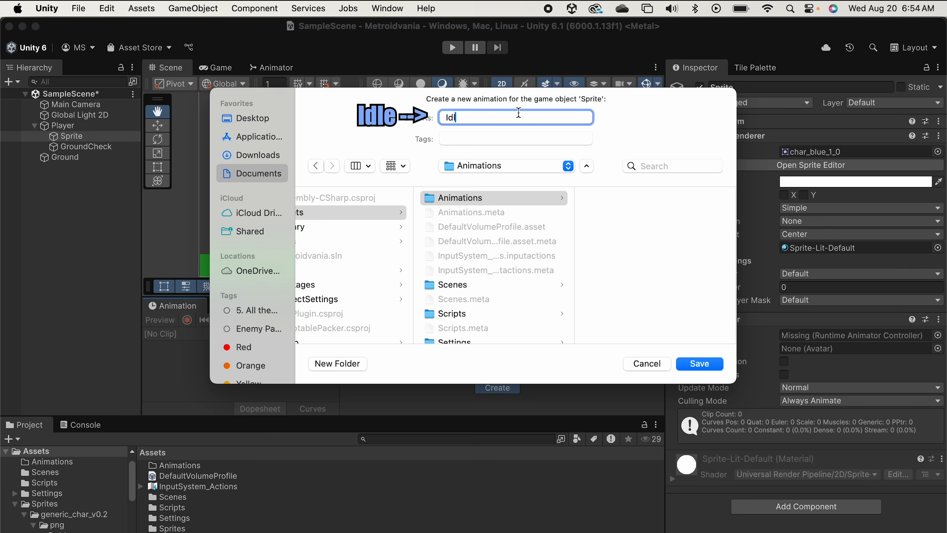
pyautogui.click(694, 363)
# Inspect the char_blue_1 sprite sheet in an enlarged preview.
pyautogui.click(172, 467)
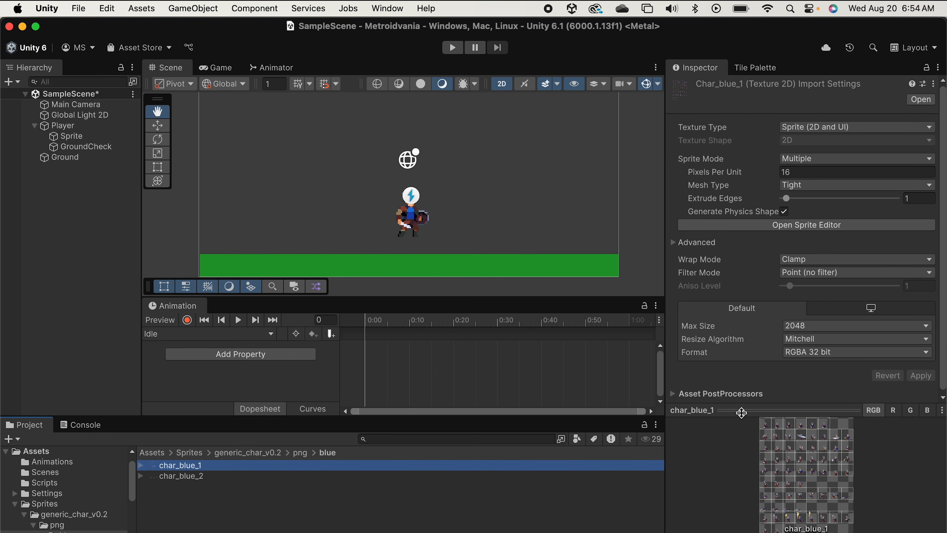
pyautogui.moveTo(742, 412); pyautogui.dragTo(729, 203)
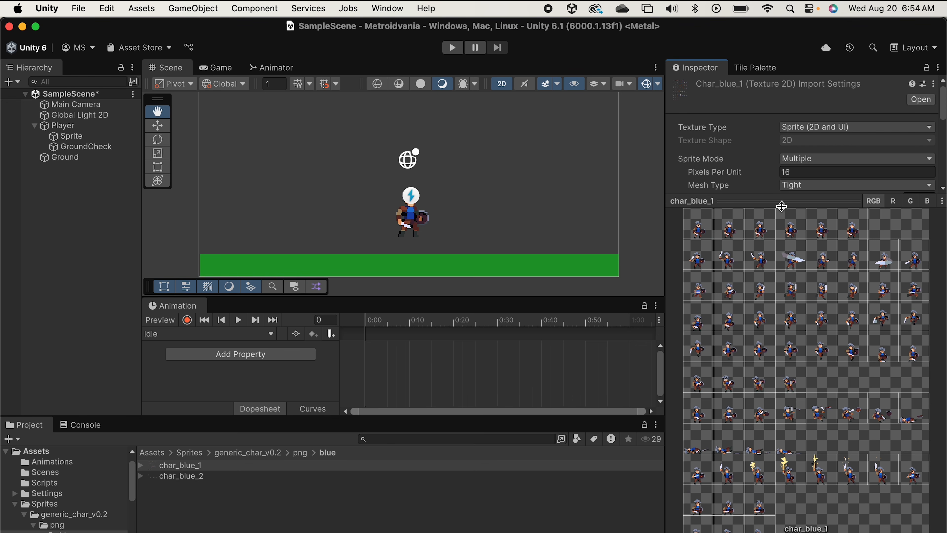
pyautogui.moveTo(781, 202); pyautogui.dragTo(768, 408)
# Set char_blue_2's import settings to 16 pixels per unit, Point (no filter) and RGBA 32 bit format, and apply them.
pyautogui.click(211, 476)
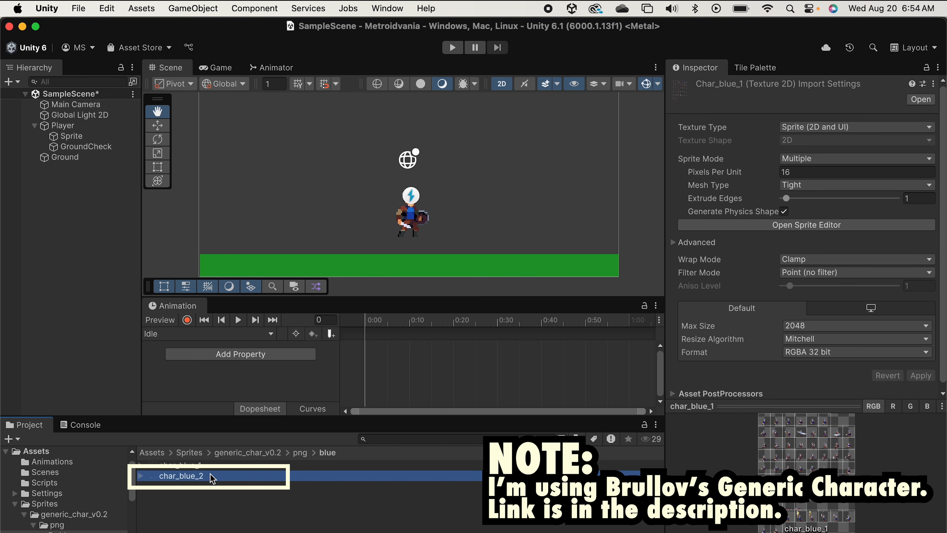
pyautogui.moveTo(727, 406); pyautogui.dragTo(728, 385)
pyautogui.click(811, 172)
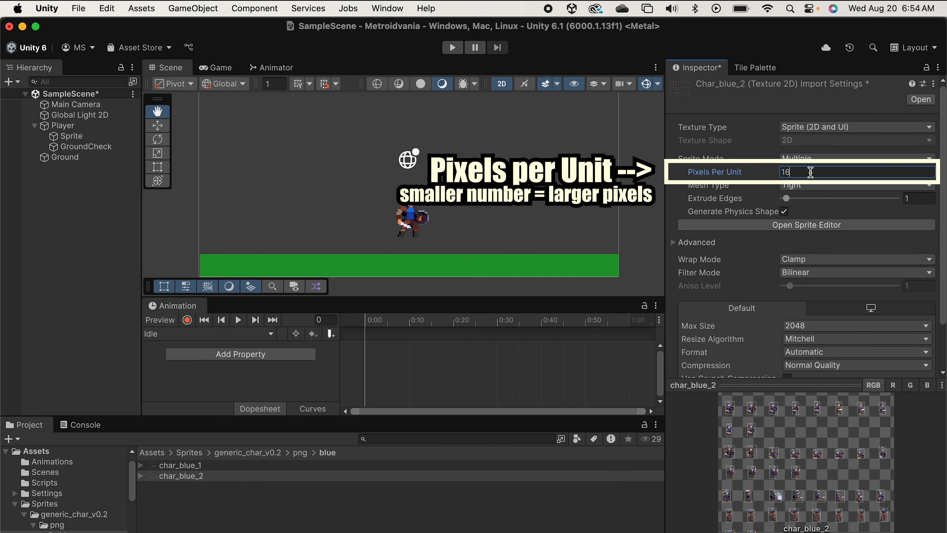
pyautogui.click(804, 275)
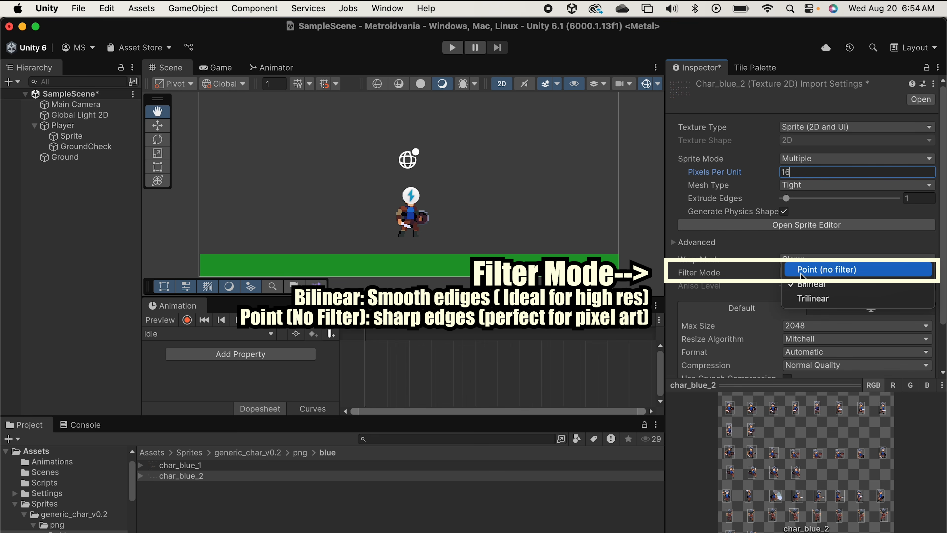
pyautogui.click(802, 272)
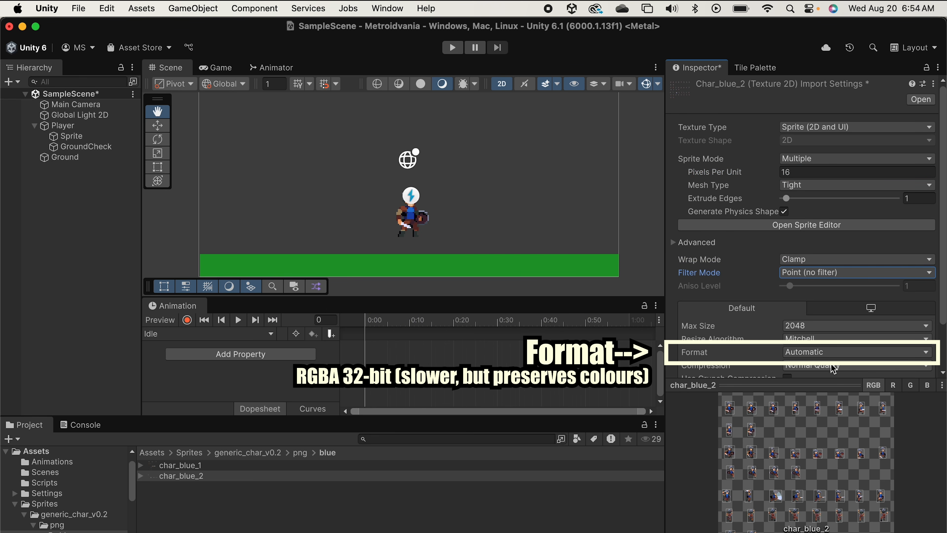
pyautogui.click(826, 354)
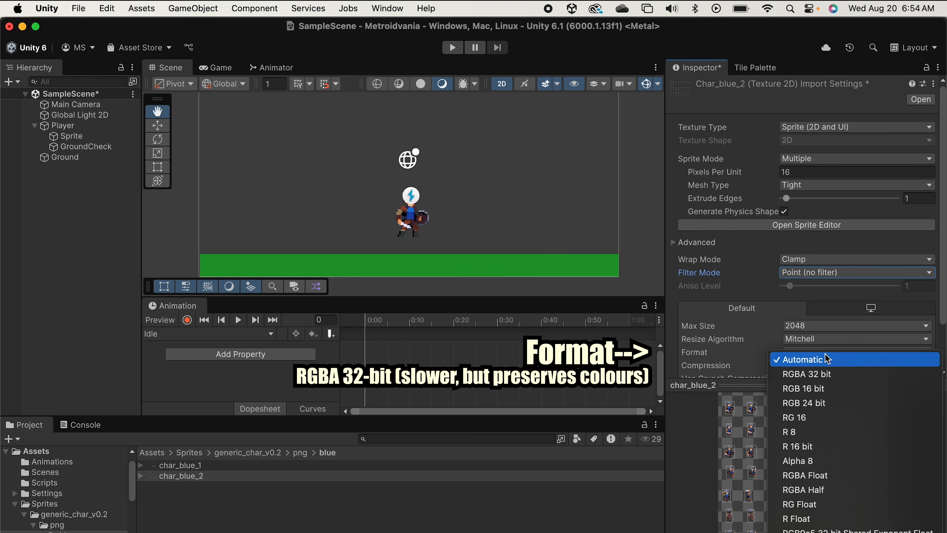
pyautogui.click(828, 375)
pyautogui.scroll(-3, 822, 338)
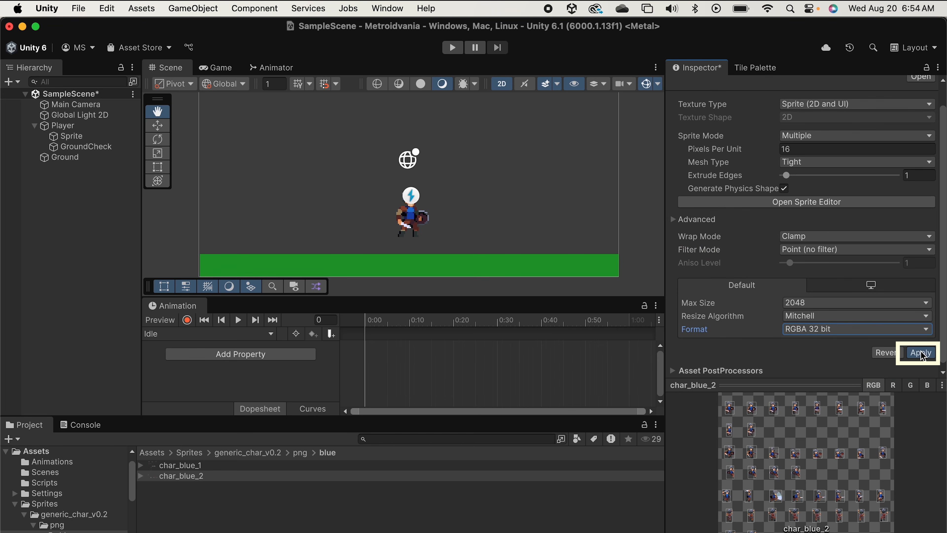
pyautogui.click(922, 353)
# Slice the char_blue_2 sheet with Grid By Cell Size at 56 x 56 pixels, apply it and close the Sprite Editor.
pyautogui.click(823, 201)
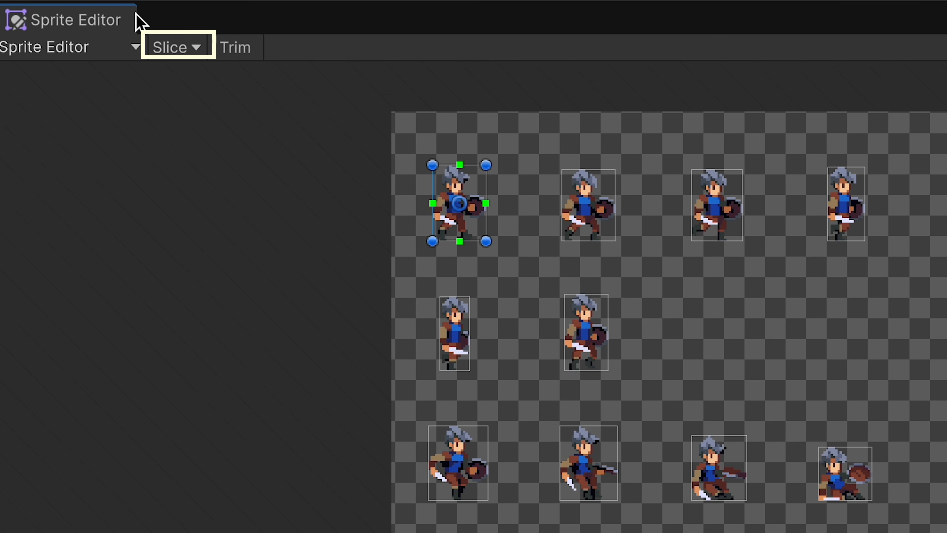
pyautogui.click(161, 48)
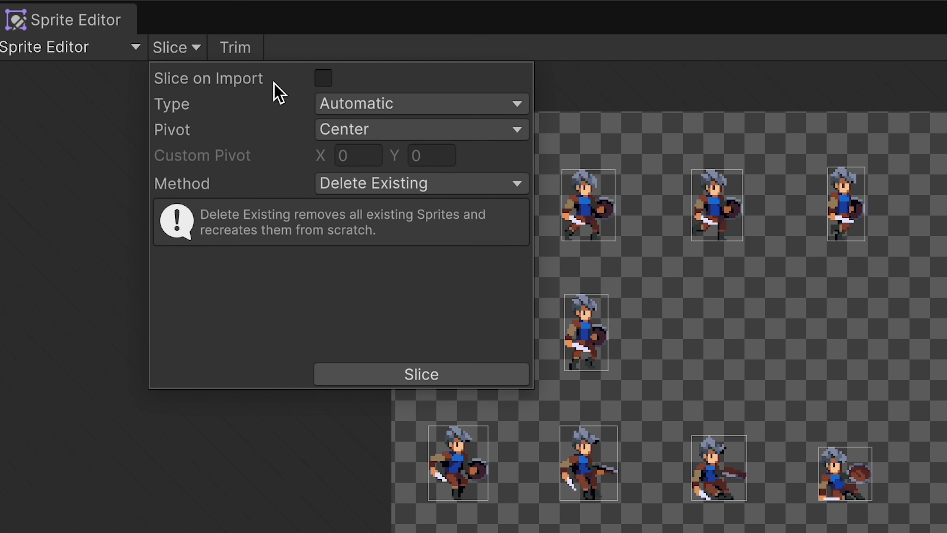
pyautogui.click(333, 112)
pyautogui.click(380, 149)
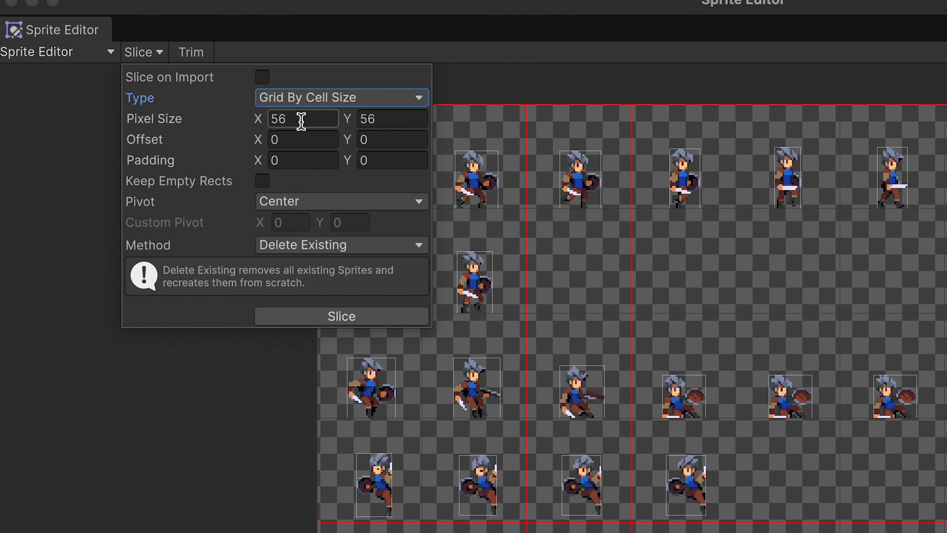
pyautogui.click(347, 129)
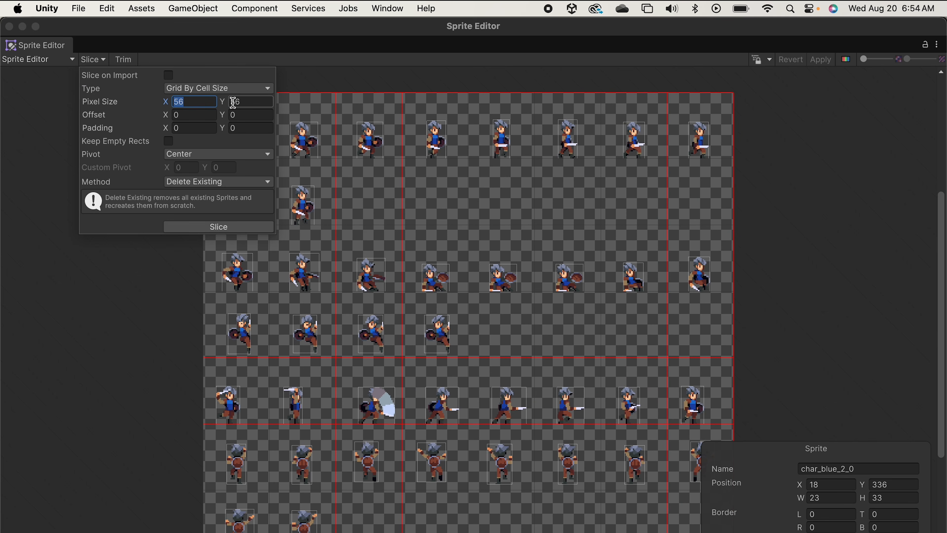
pyautogui.click(239, 226)
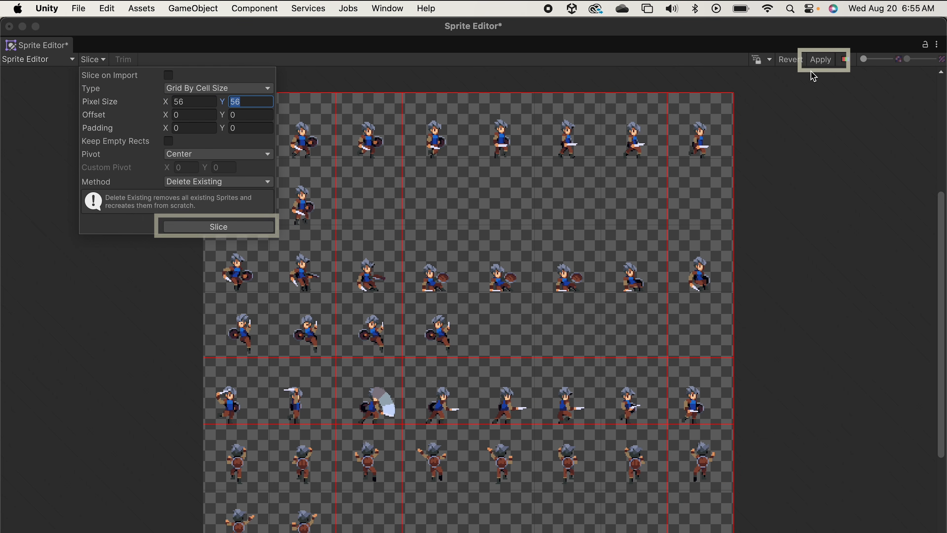
pyautogui.click(822, 60)
pyautogui.click(9, 27)
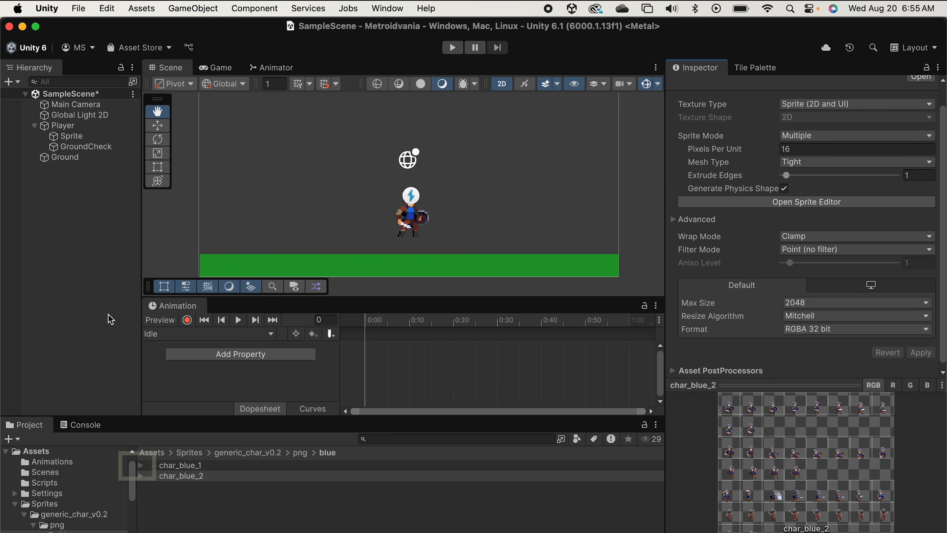
# Add sprites char_blue_1_0 through char_blue_1_5 to the Idle clip's timeline as keyframes.
pyautogui.click(142, 467)
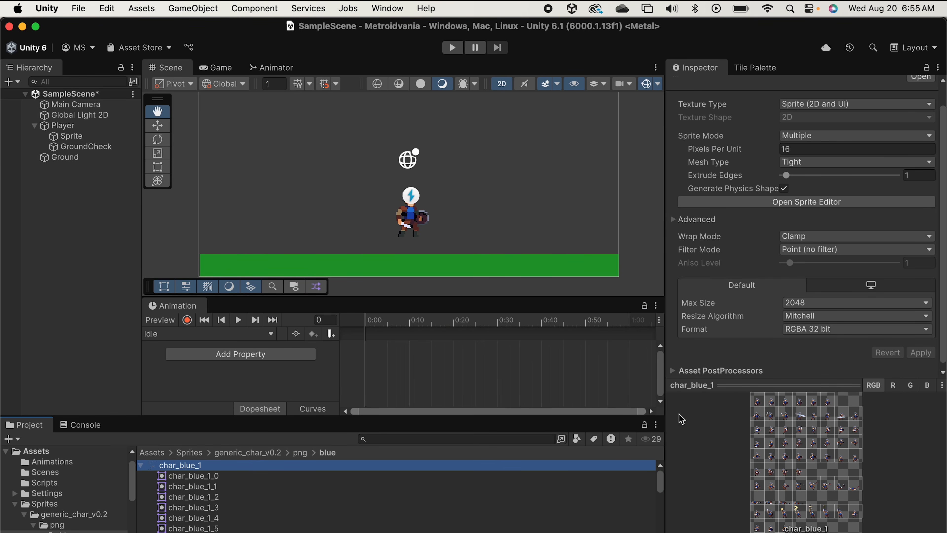
pyautogui.moveTo(733, 385); pyautogui.dragTo(735, 167)
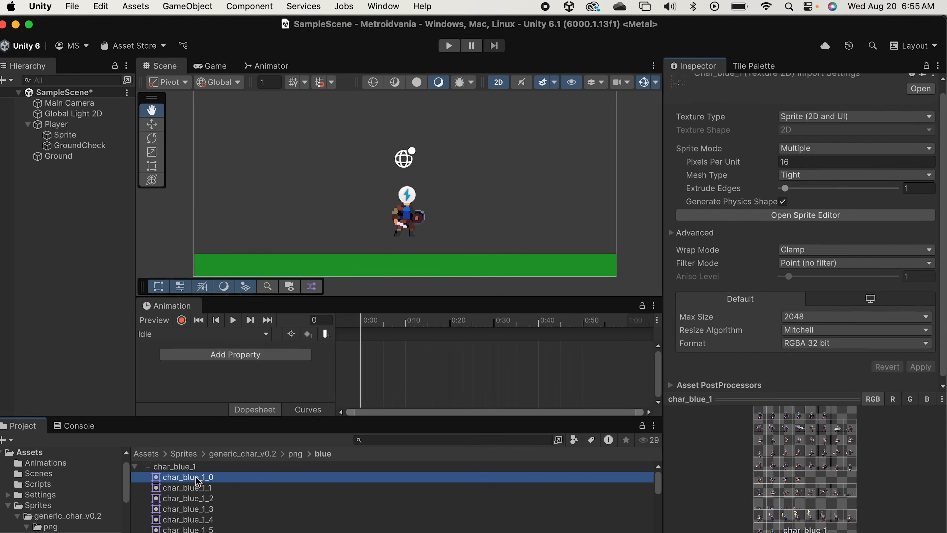
pyautogui.click(201, 477)
pyautogui.keyDown('shift'); pyautogui.click(208, 528); pyautogui.keyUp('shift')
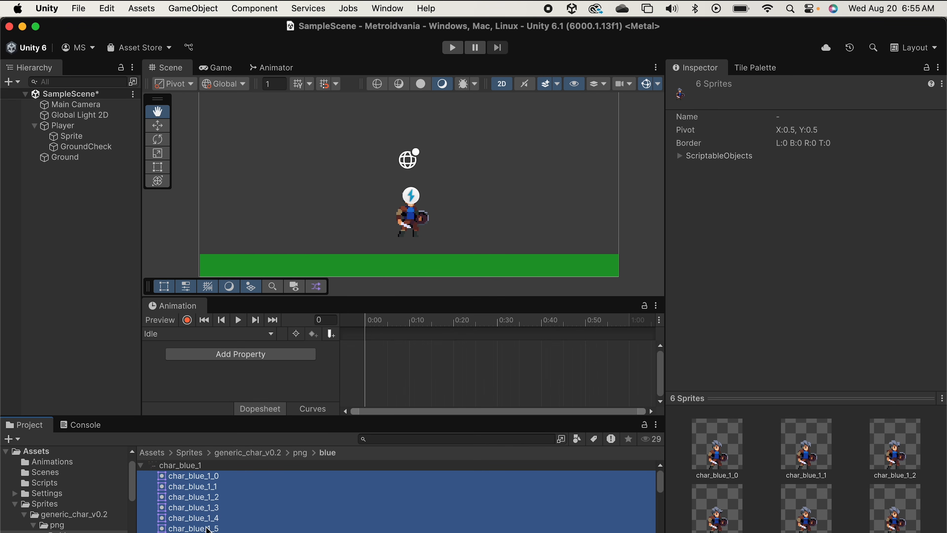
pyautogui.moveTo(427, 354); pyautogui.dragTo(427, 355)
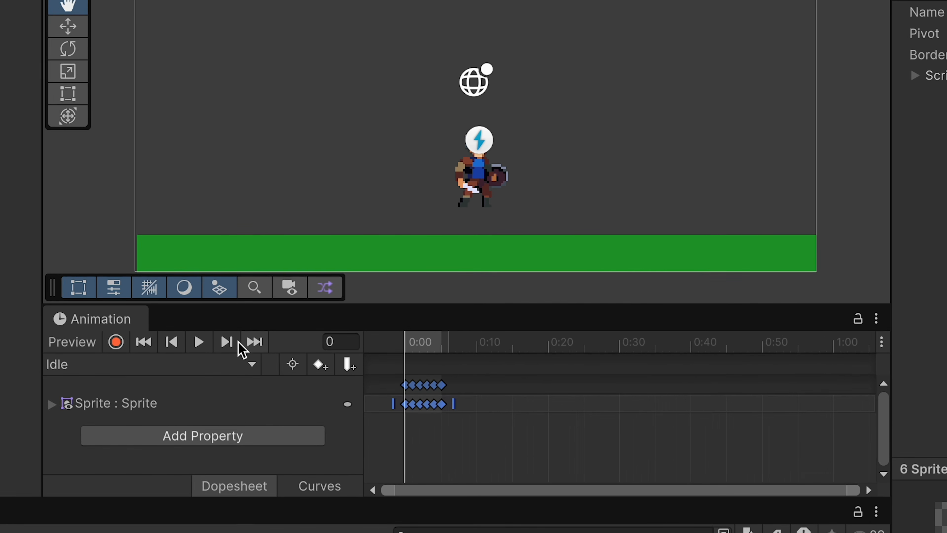
# Preview the Idle clip in playback and turn off the gizmos in the Scene view.
pyautogui.click(239, 321)
pyautogui.click(186, 362)
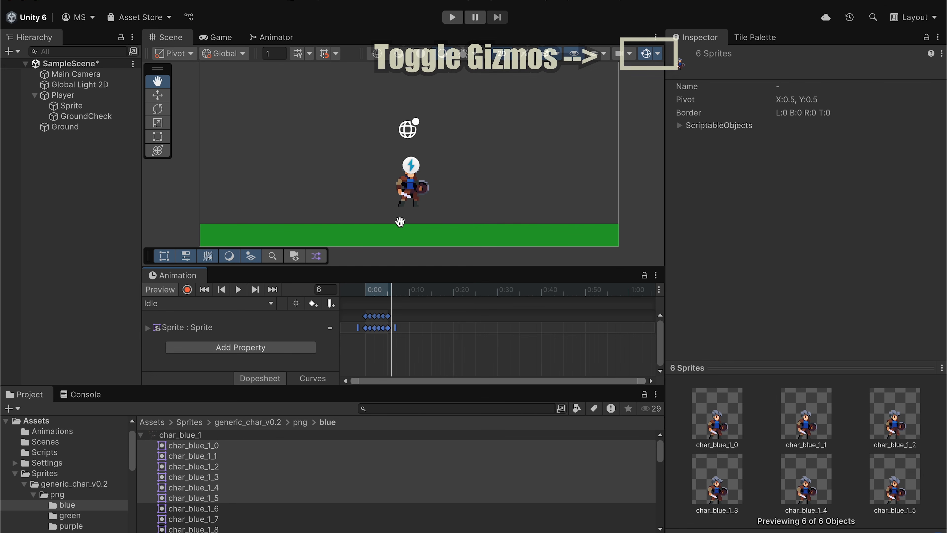
pyautogui.click(649, 52)
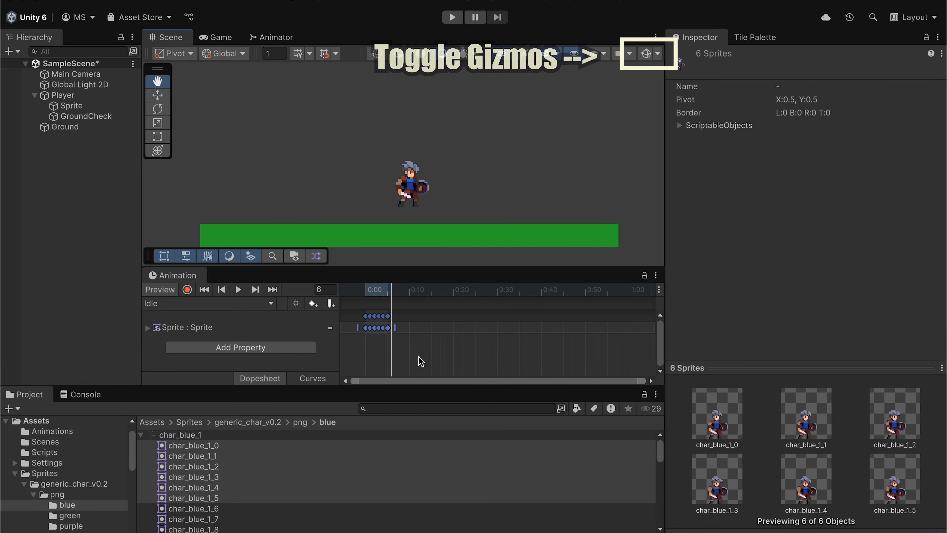
# Stretch the six Idle keyframes evenly along a widened timeline so the last one sits at 0:45.
pyautogui.scroll(5, 366, 348)
pyautogui.scroll(2, 367, 349)
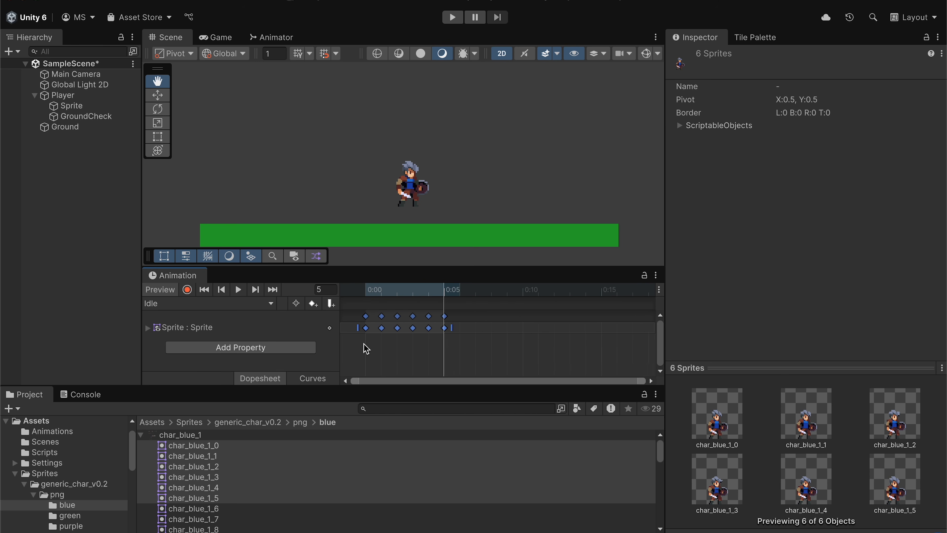
pyautogui.moveTo(666, 196); pyautogui.dragTo(798, 196)
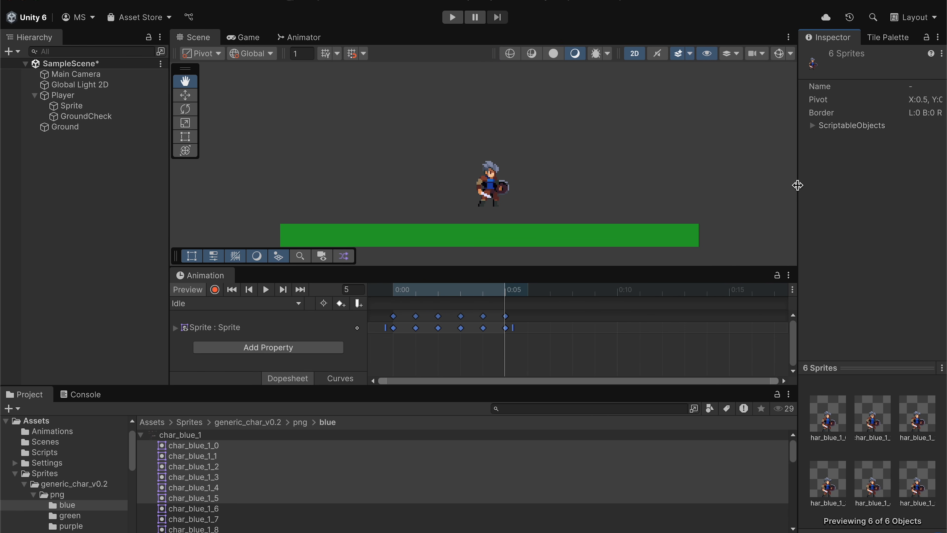
pyautogui.scroll(-5, 431, 327)
pyautogui.moveTo(431, 328); pyautogui.dragTo(702, 352)
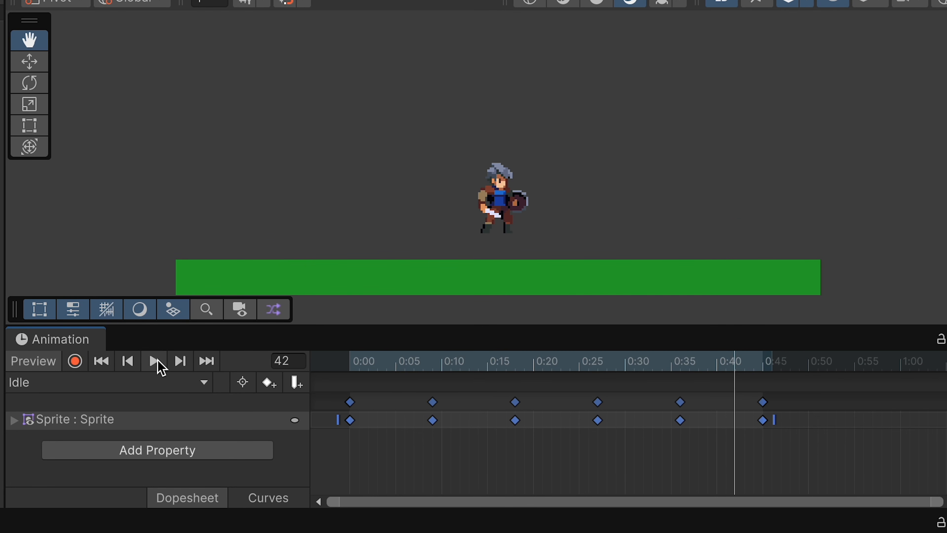
# Play back the Idle clip with the character enlarged, and scrub the playhead from frame 0 to frame 45.
pyautogui.click(154, 362)
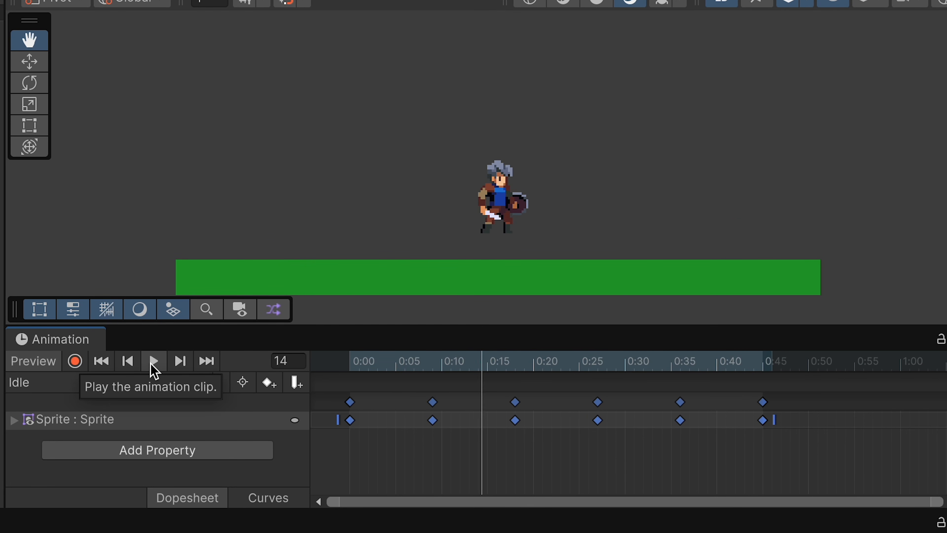
pyautogui.scroll(5, 508, 210)
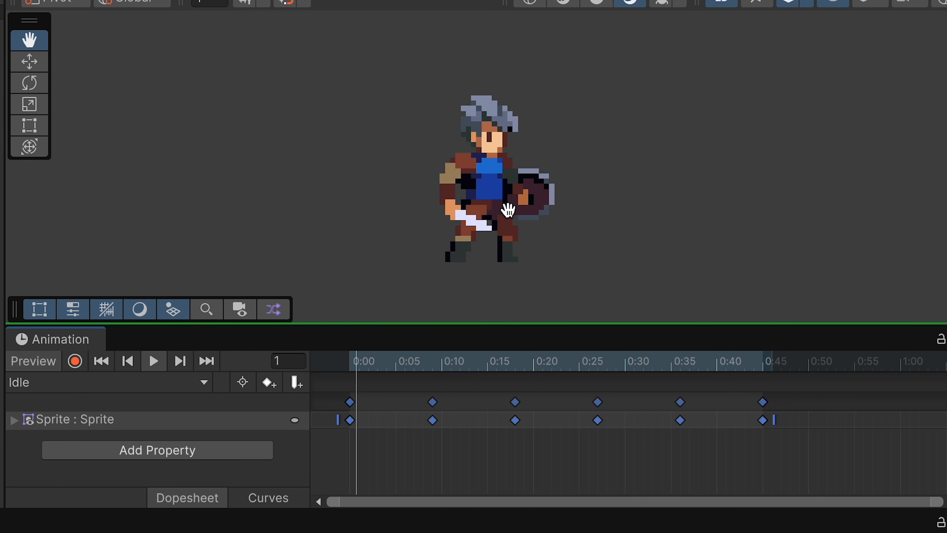
pyautogui.click(154, 361)
pyautogui.click(351, 366)
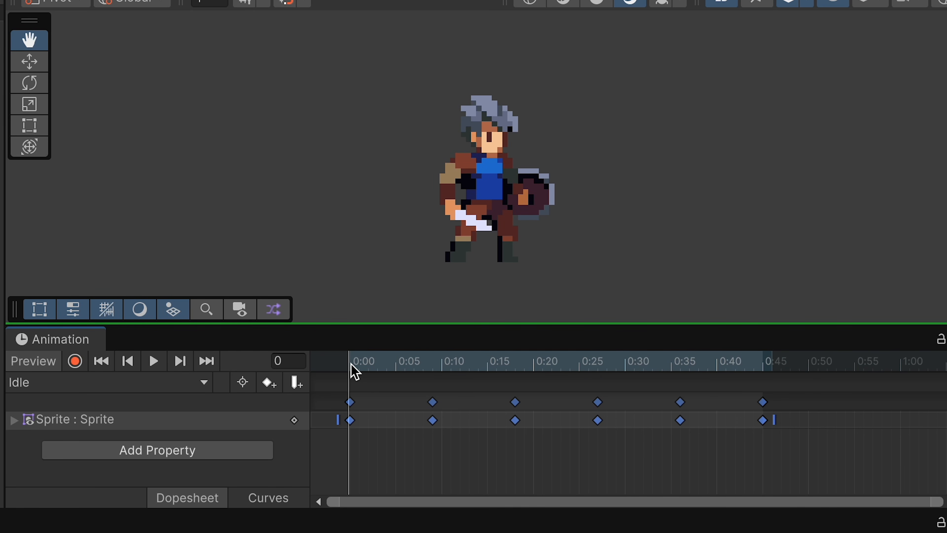
pyautogui.moveTo(355, 372); pyautogui.dragTo(763, 374)
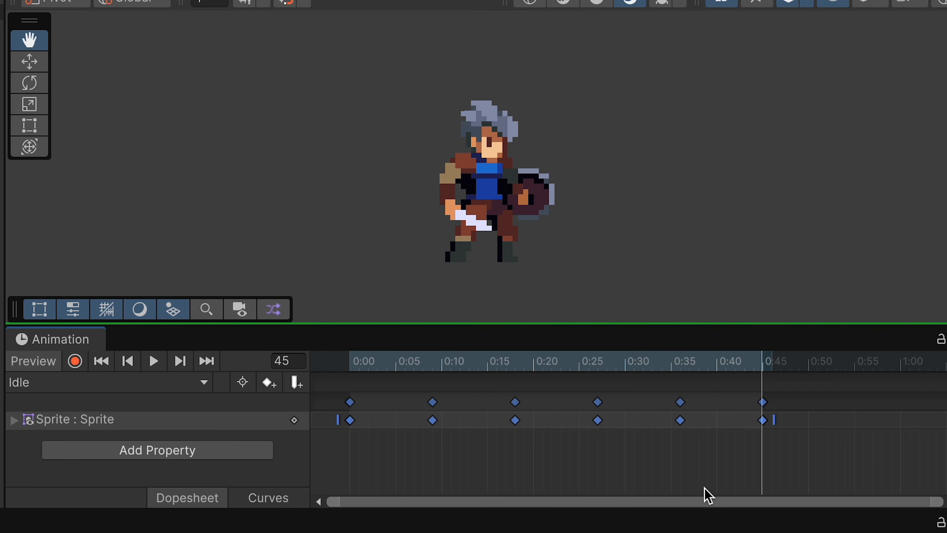
# Copy the first Idle keyframe to frame 54 at the end of the clip and play it back.
pyautogui.click(360, 430)
pyautogui.click(350, 403)
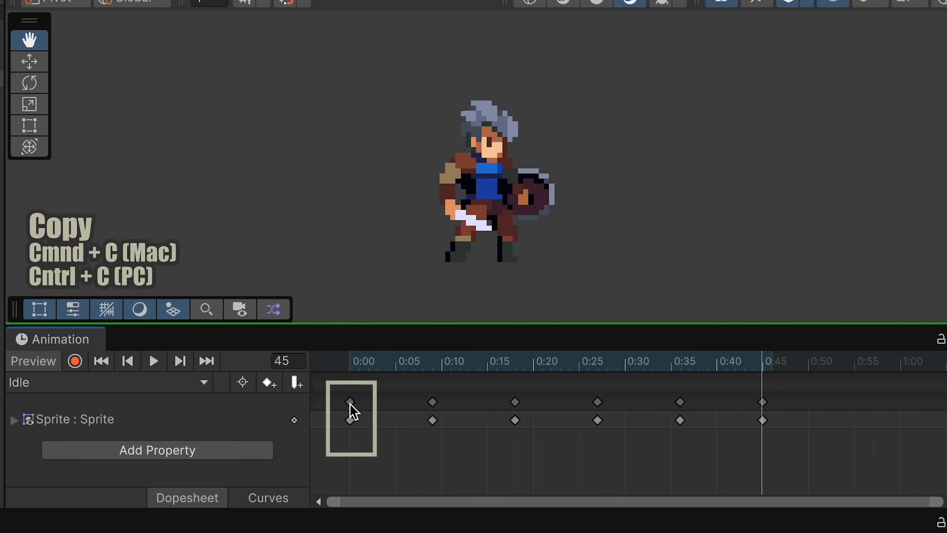
pyautogui.scroll(-5, 910, 429)
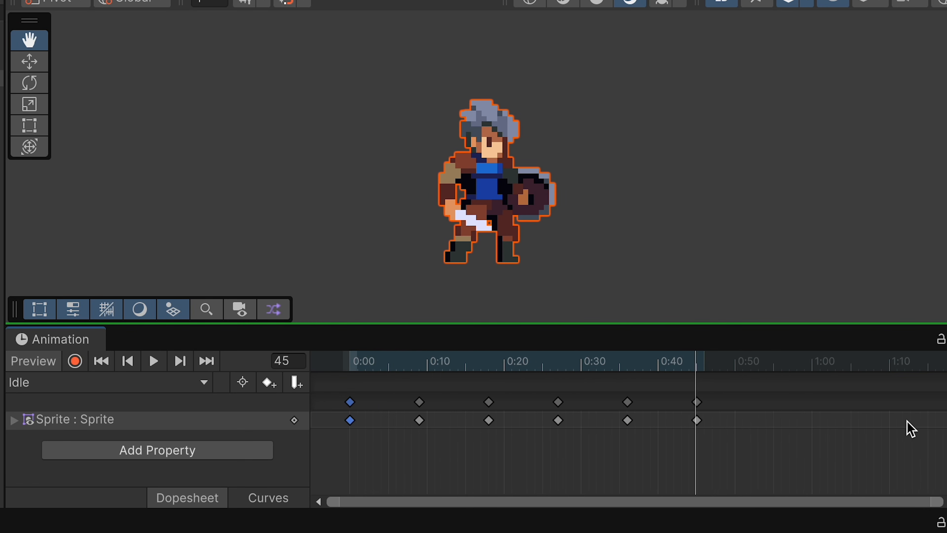
pyautogui.click(747, 368)
pyautogui.hotkey('ctrl', 'v')
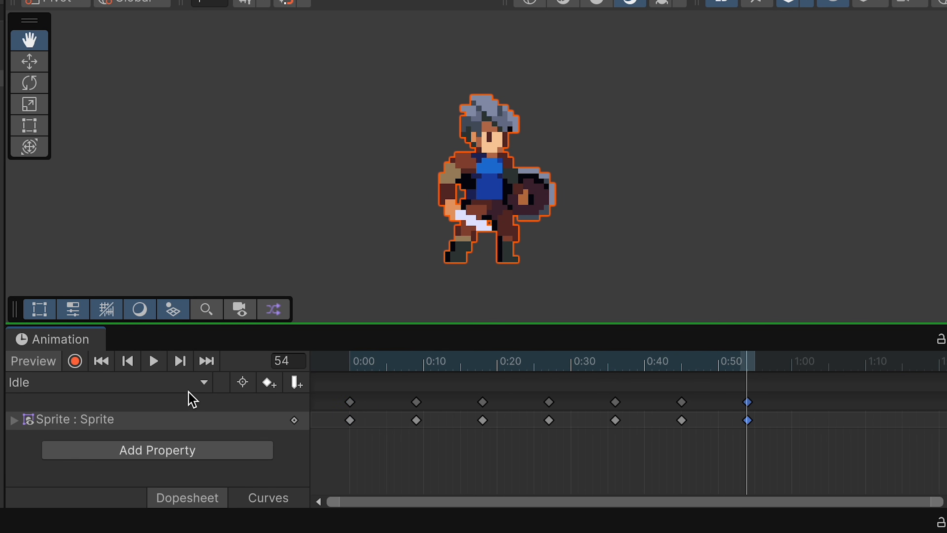
pyautogui.click(159, 361)
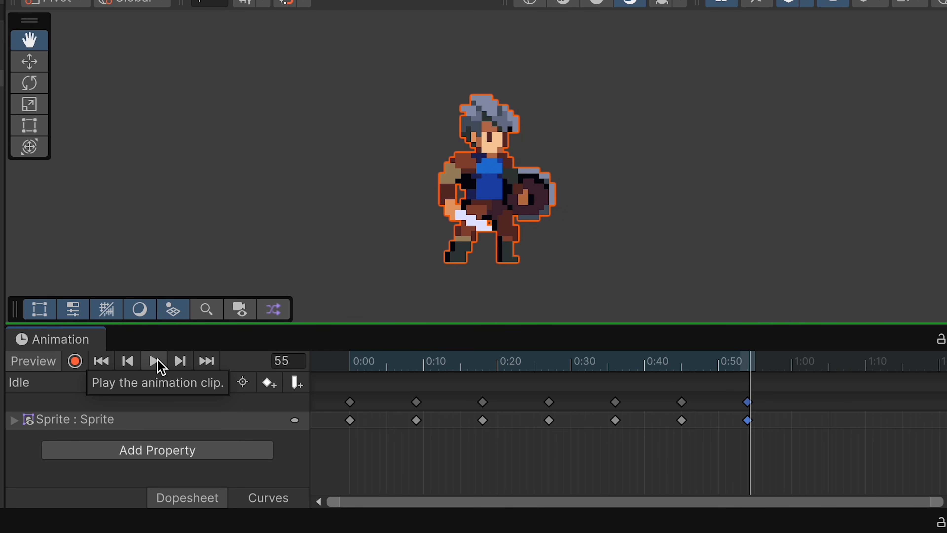
# Create a new animation clip named Walk in the Animations folder.
pyautogui.click(154, 383)
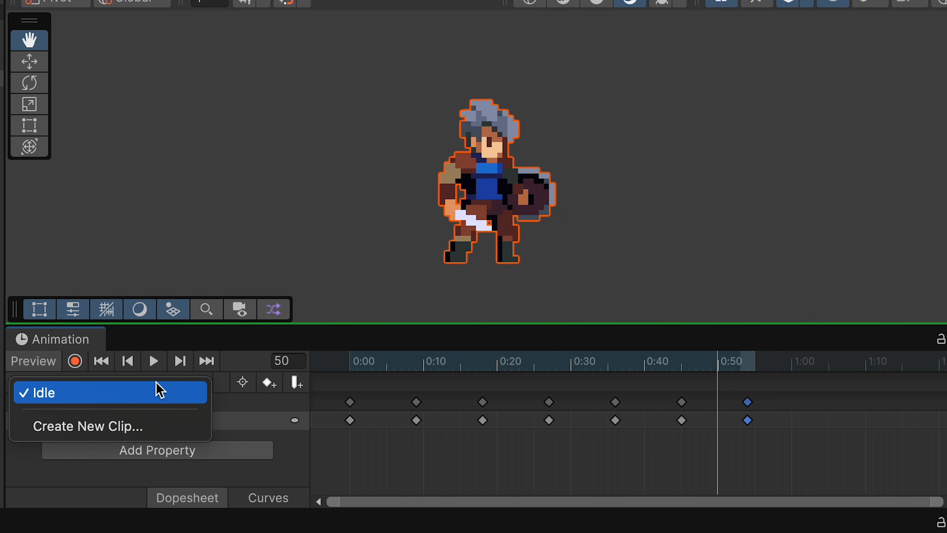
pyautogui.click(109, 433)
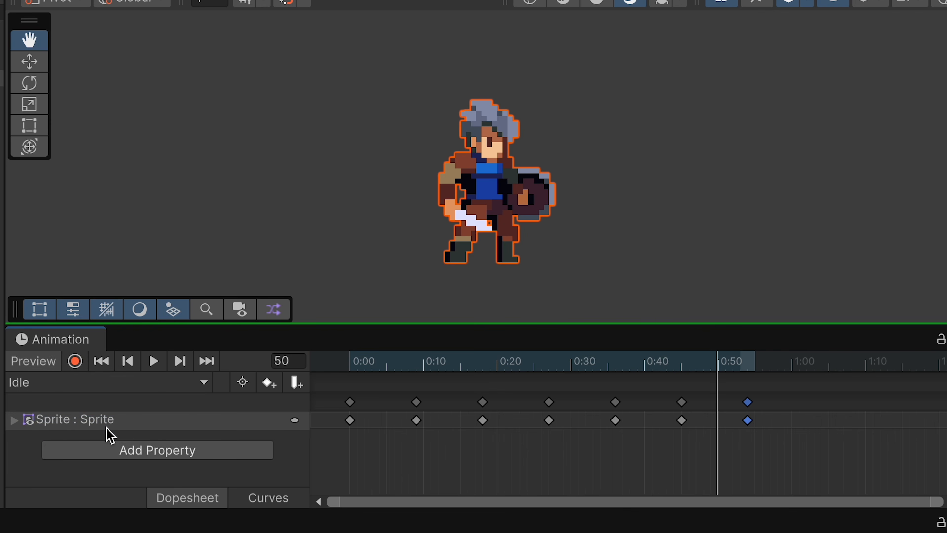
pyautogui.write('Walk')
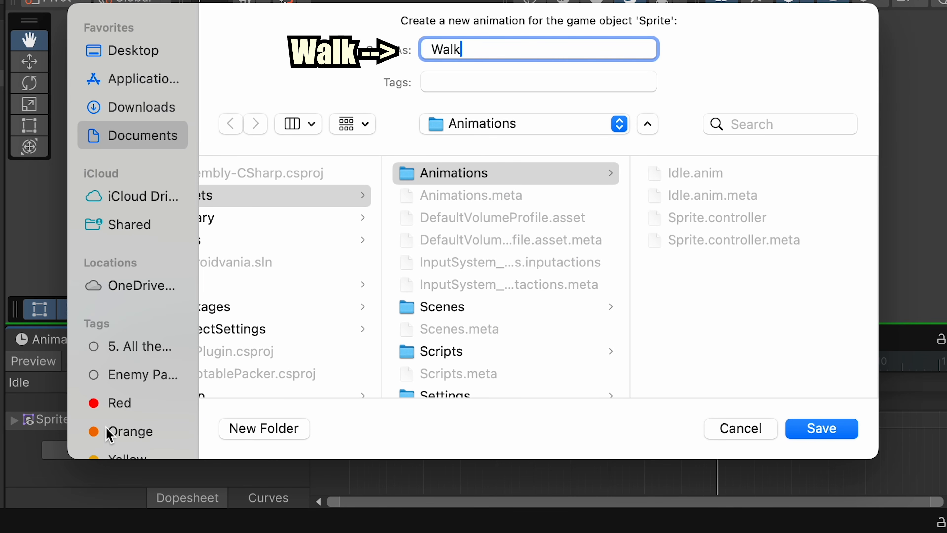
pyautogui.press('Return')
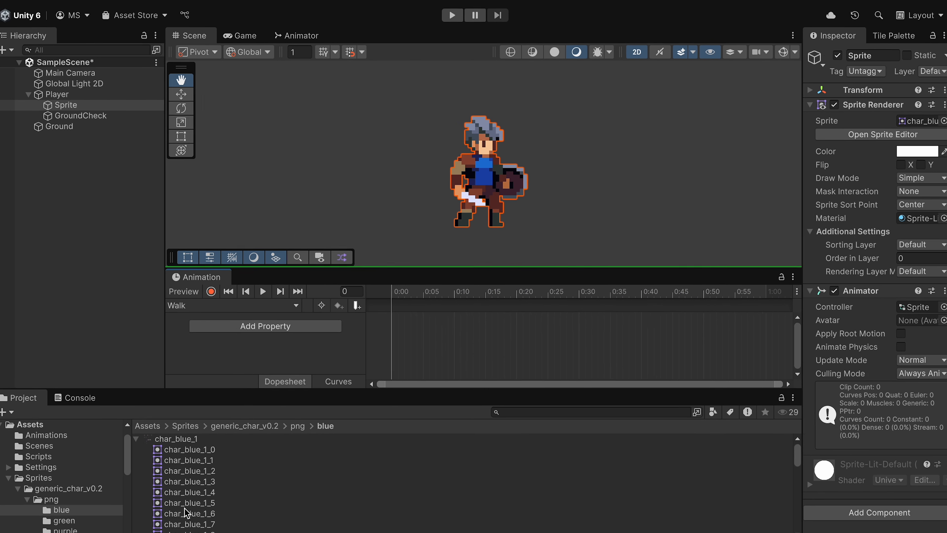
# Collapse the char_blue_1 sheet, select the char_blue_2 sheet and enlarge its preview to see the sprites.
pyautogui.click(136, 439)
pyautogui.click(174, 448)
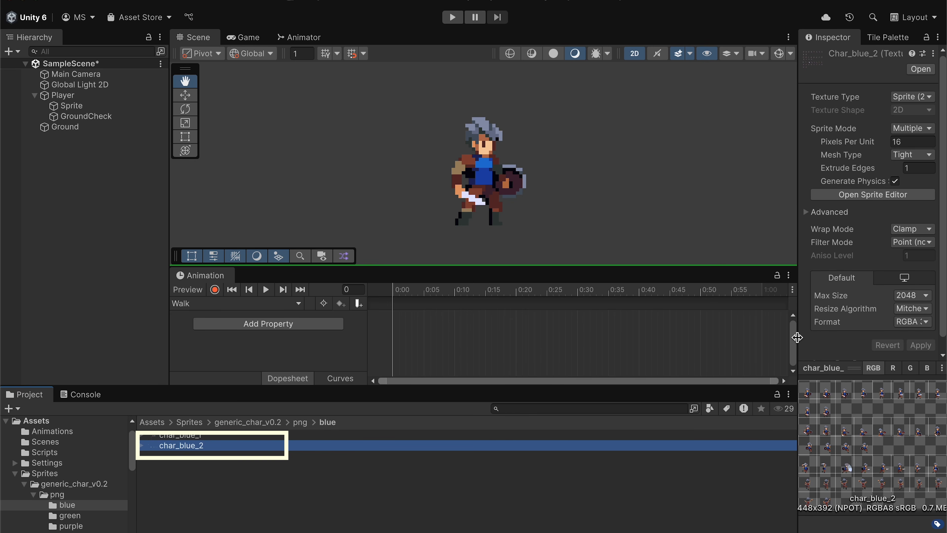
pyautogui.moveTo(797, 337); pyautogui.dragTo(694, 340)
pyautogui.moveTo(761, 367); pyautogui.dragTo(761, 123)
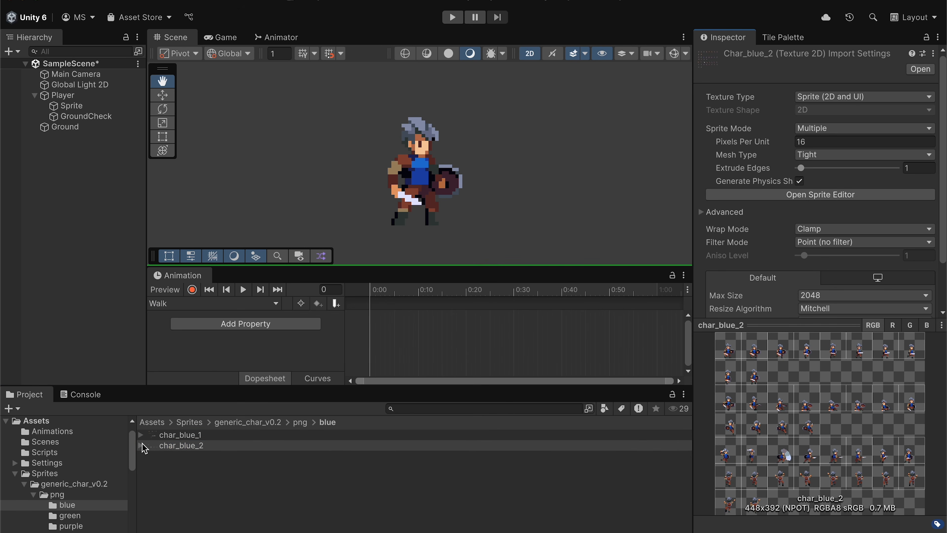
# Add the first eleven sprites of the char_blue_2 sheet, starting at char_blue_2_0, to the Walk clip's timeline.
pyautogui.click(140, 445)
pyautogui.click(207, 467)
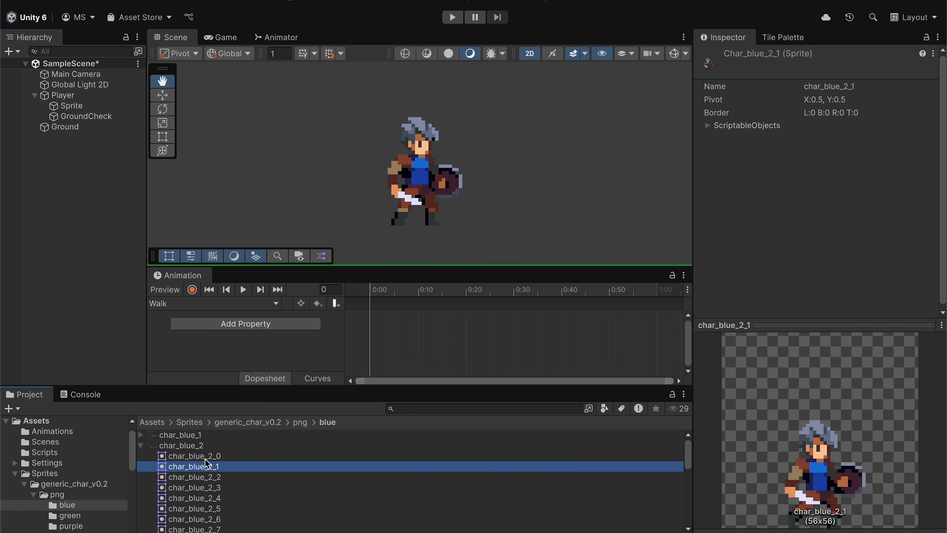
pyautogui.click(205, 458)
pyautogui.scroll(-3, 211, 493)
pyautogui.keyDown('shift'); pyautogui.click(215, 515); pyautogui.keyUp('shift')
pyautogui.moveTo(201, 476); pyautogui.dragTo(409, 345)
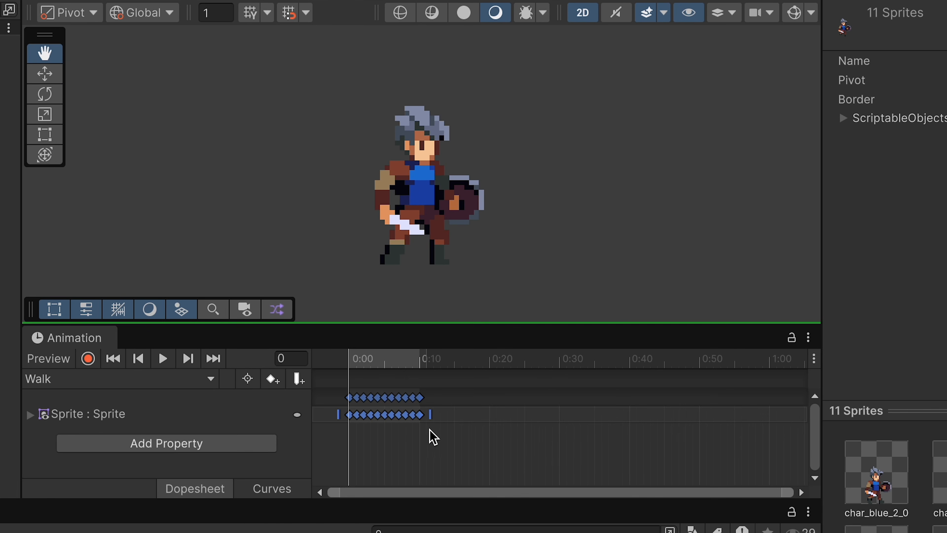
# Copy the first Walk keyframe to frame 11, and stretch all keyframes so the last one sits at 1:00.
pyautogui.click(372, 457)
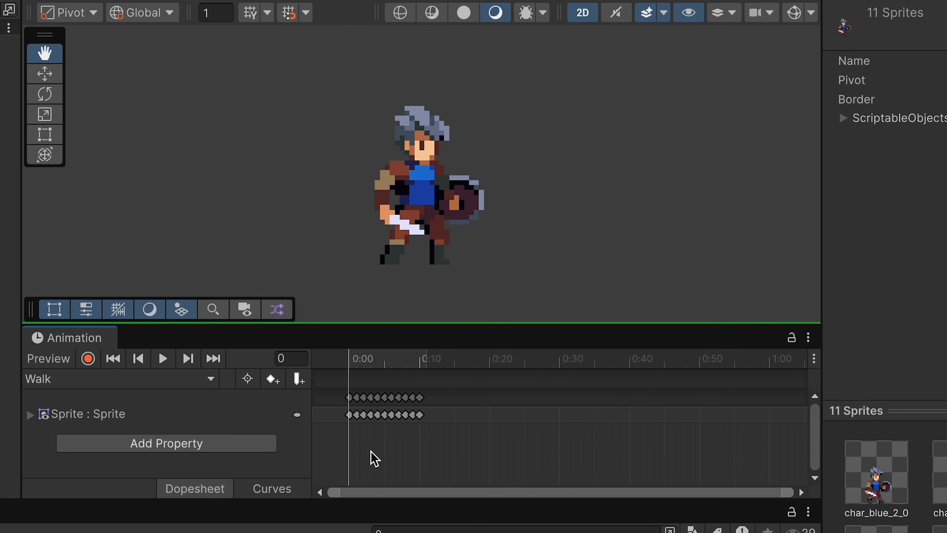
pyautogui.click(350, 415)
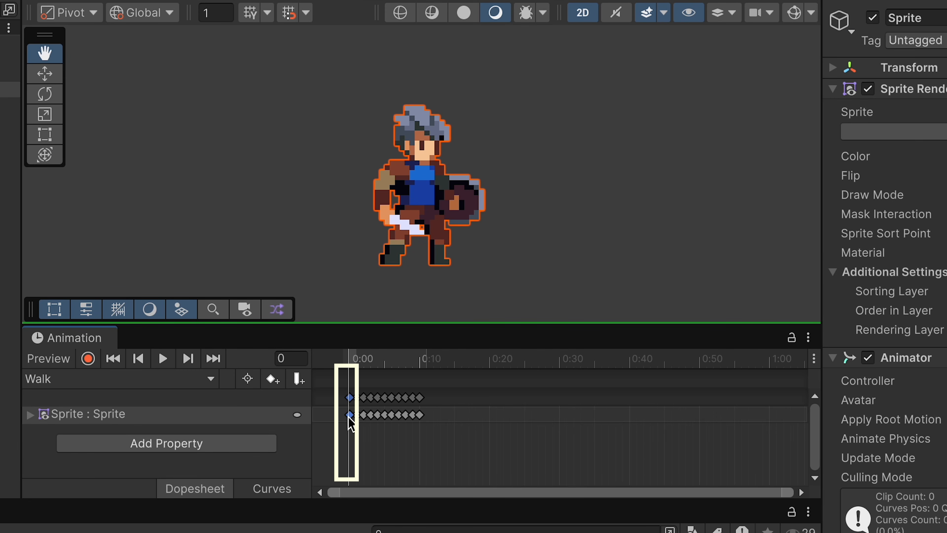
pyautogui.click(426, 366)
pyautogui.hotkey('ctrl', 'v')
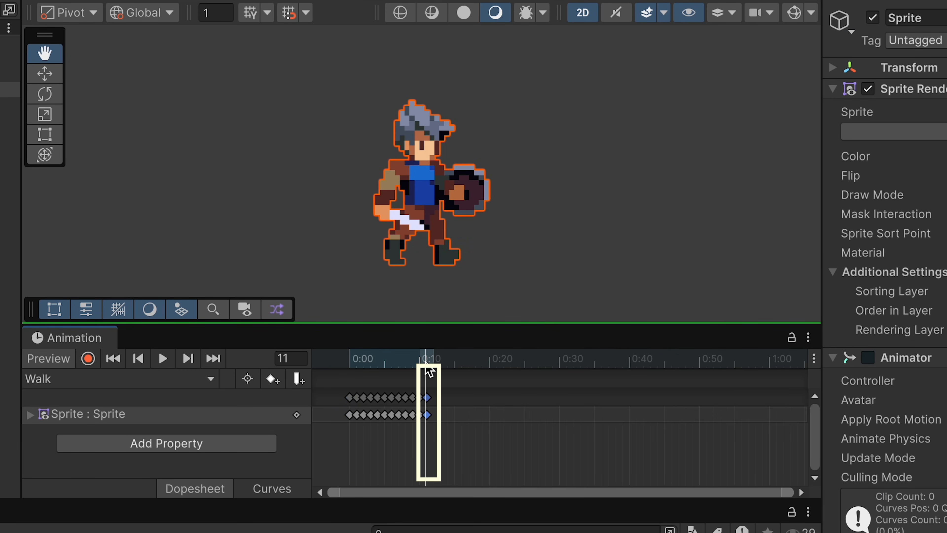
pyautogui.hotkey('ctrl', 'a')
pyautogui.moveTo(432, 415); pyautogui.dragTo(784, 436)
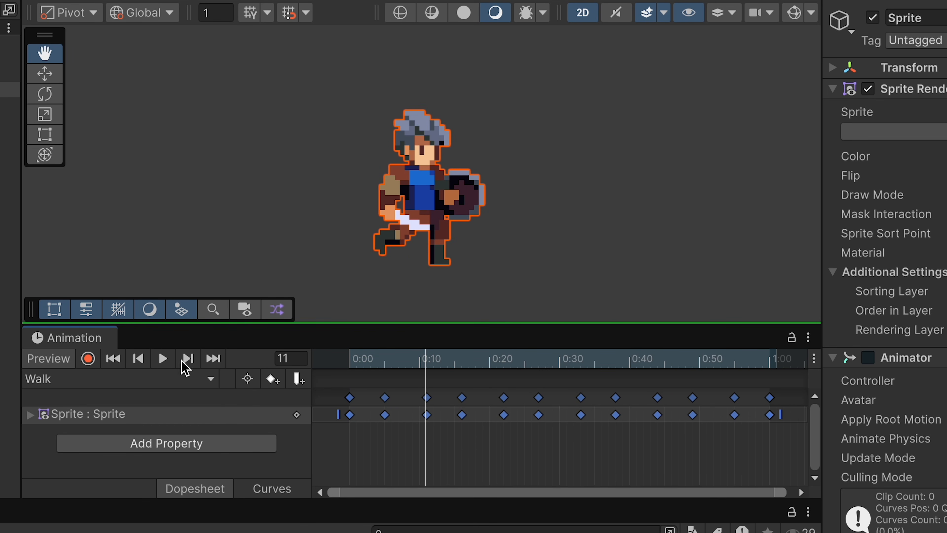
# Play back the Walk clip and scrub through its frames to check the walk cycle.
pyautogui.click(161, 359)
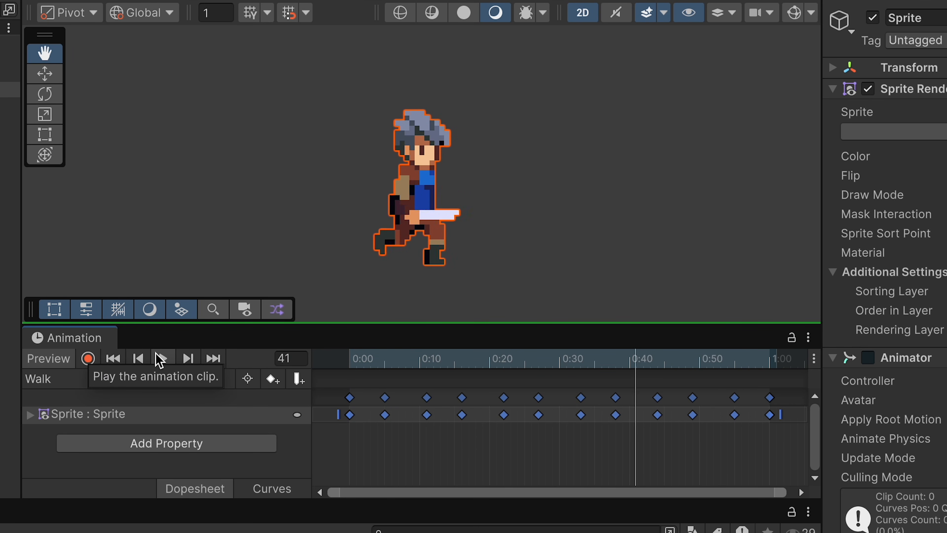
pyautogui.click(157, 353)
pyautogui.moveTo(353, 361); pyautogui.dragTo(717, 369)
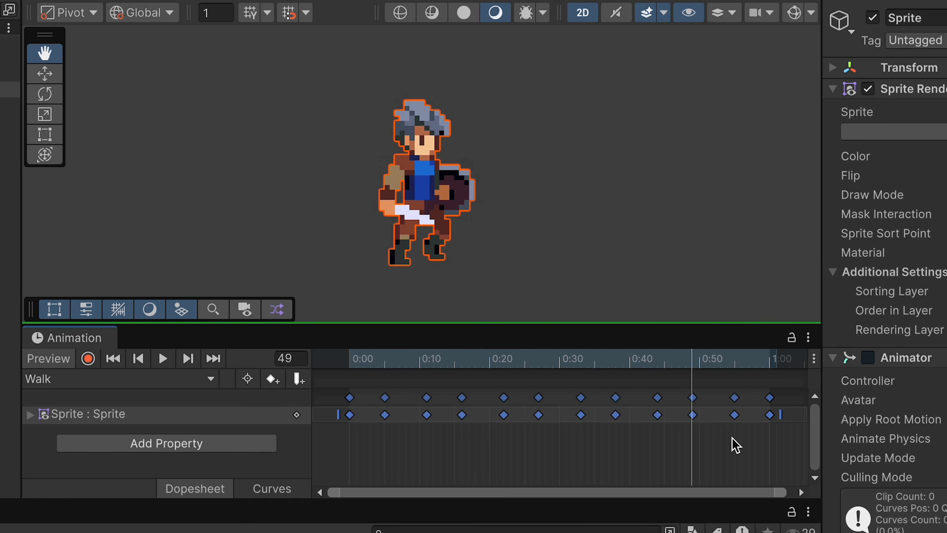
# Delete the second-to-last Walk keyframe, move the last keyframe to its place at 0:55, and play the clip.
pyautogui.click(732, 437)
pyautogui.click(735, 395)
pyautogui.press('Delete')
pyautogui.moveTo(770, 405); pyautogui.dragTo(740, 407)
pyautogui.click(163, 359)
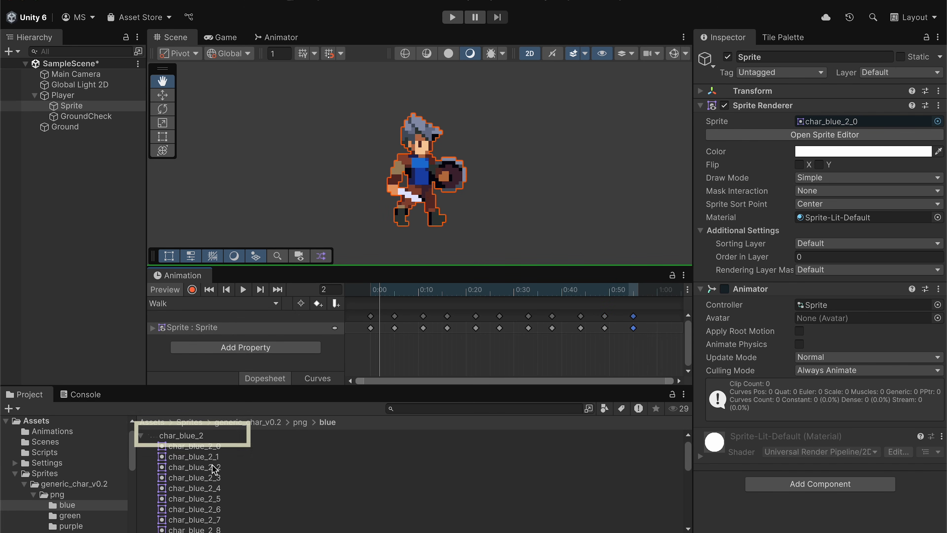
# View the char_blue_1 sheet enlarged in the Sprite Editor to find the frames of the jump sequence.
pyautogui.click(185, 436)
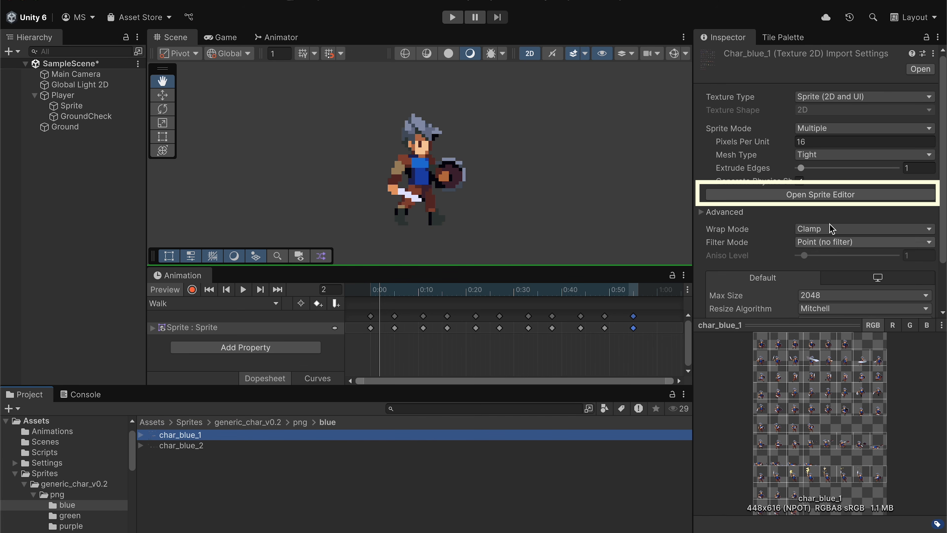
pyautogui.click(784, 195)
pyautogui.scroll(6, 645, 119)
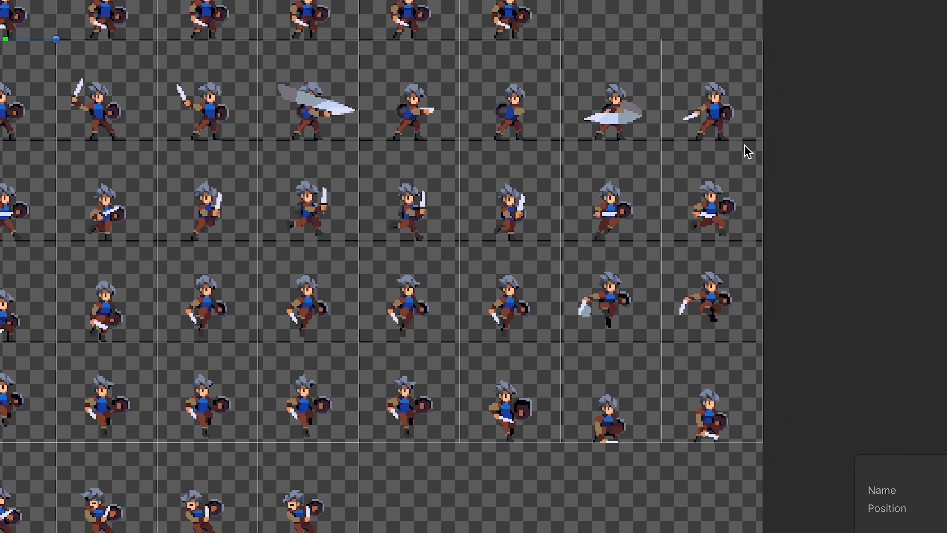
pyautogui.moveTo(619, 180); pyautogui.dragTo(700, 162, button='middle')
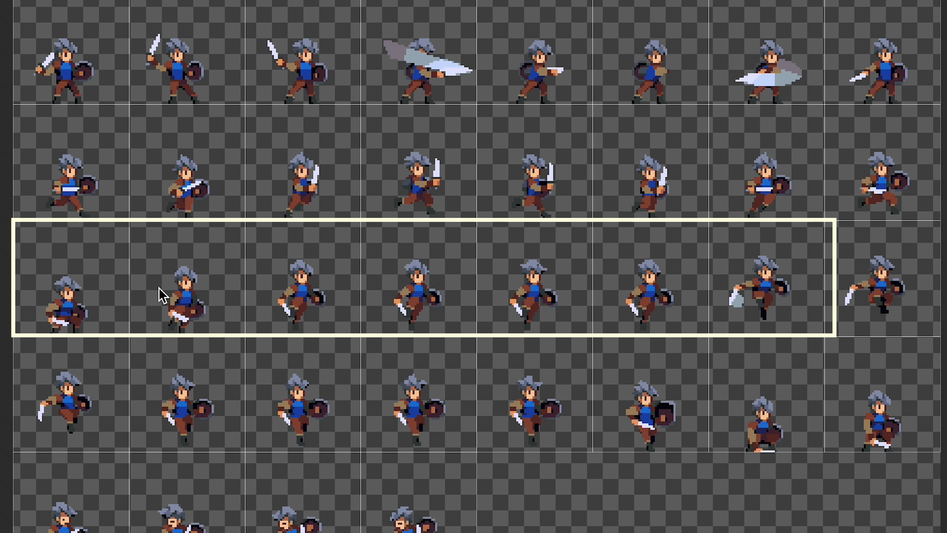
pyautogui.click(868, 296)
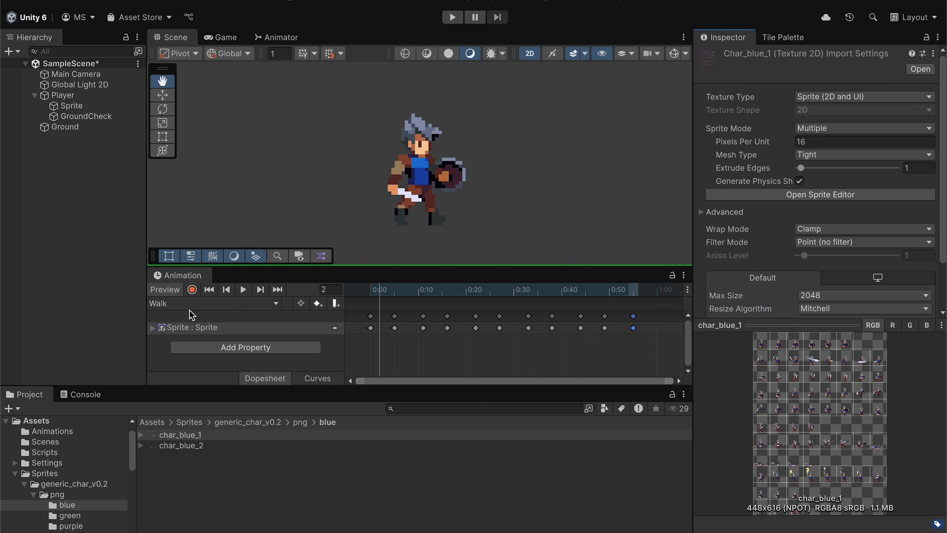
# Create a new animation clip named Jump for the Sprite object.
pyautogui.click(198, 303)
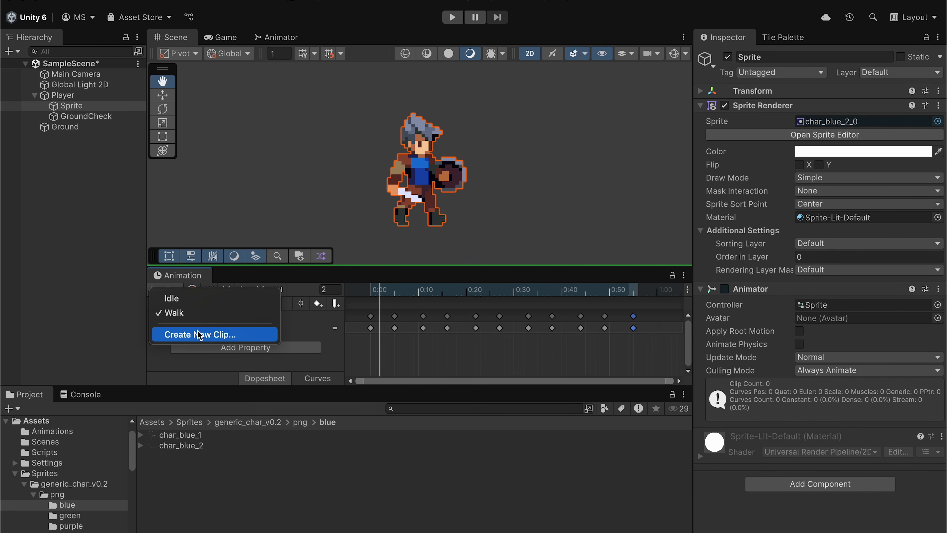
pyautogui.click(200, 335)
pyautogui.write('Jump')
pyautogui.press('Return')
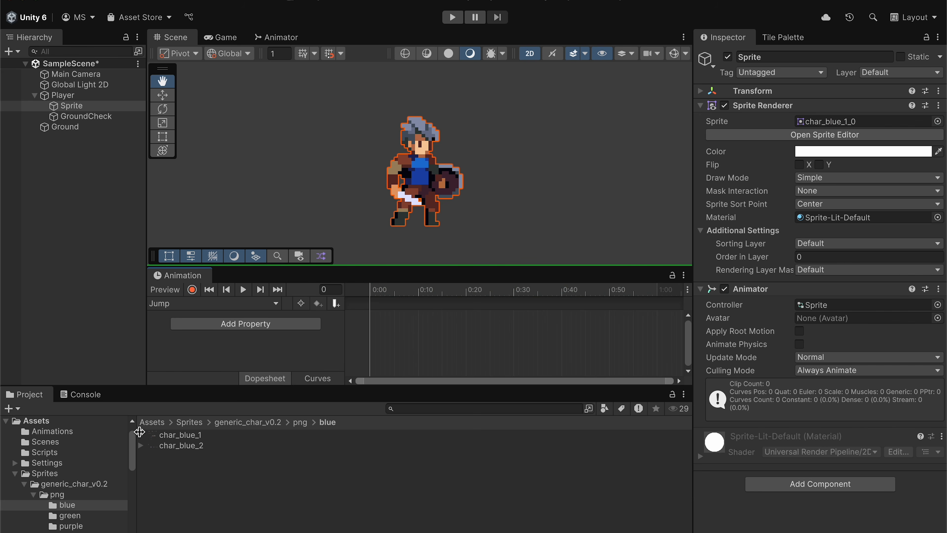
# Add sprites char_blue_1_22 through char_blue_1_29 to the Jump clip's timeline as keyframes.
pyautogui.click(140, 435)
pyautogui.scroll(-6, 176, 477)
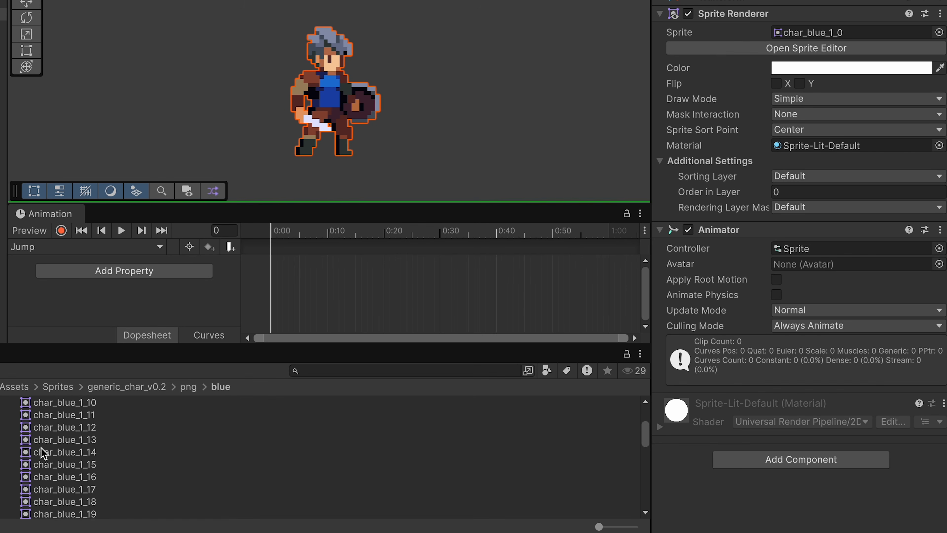
pyautogui.scroll(-3, 68, 470)
pyautogui.click(95, 484)
pyautogui.click(96, 496)
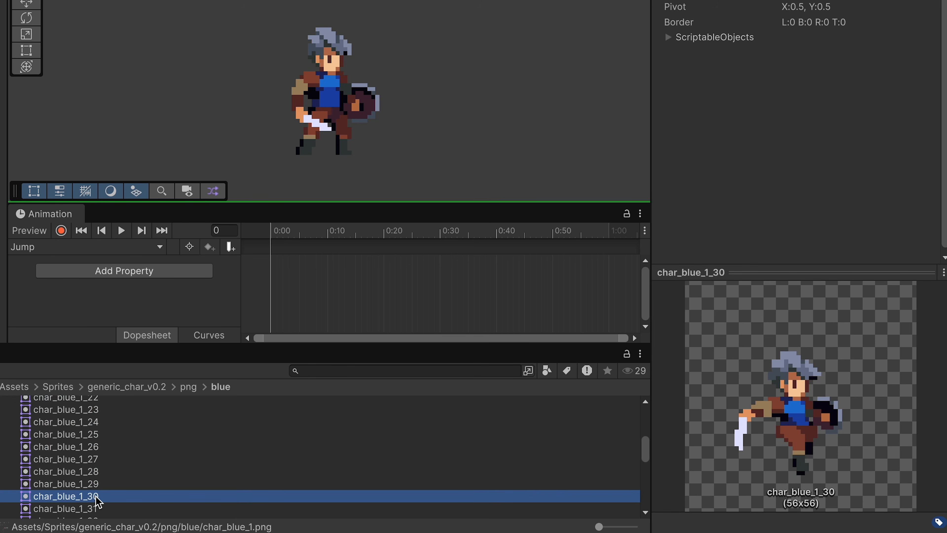
pyautogui.click(94, 487)
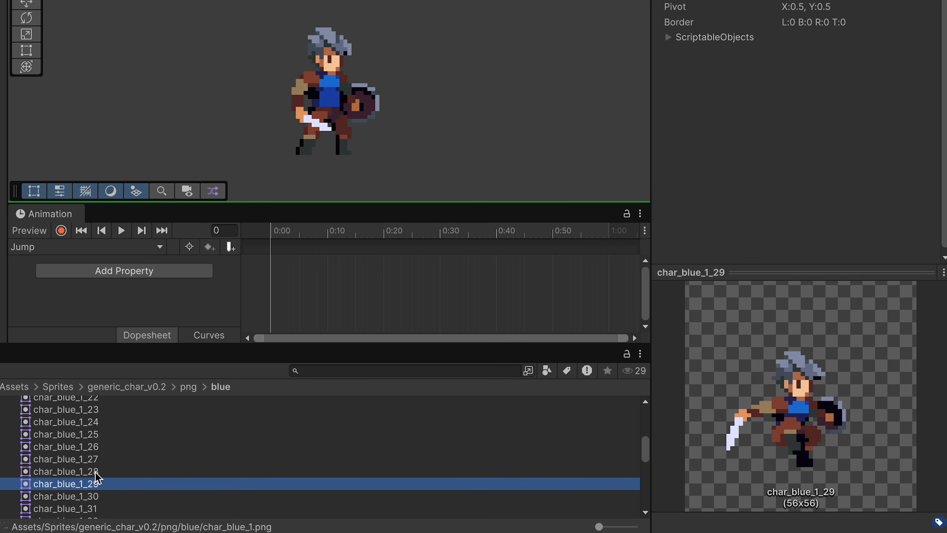
pyautogui.scroll(1, 97, 489)
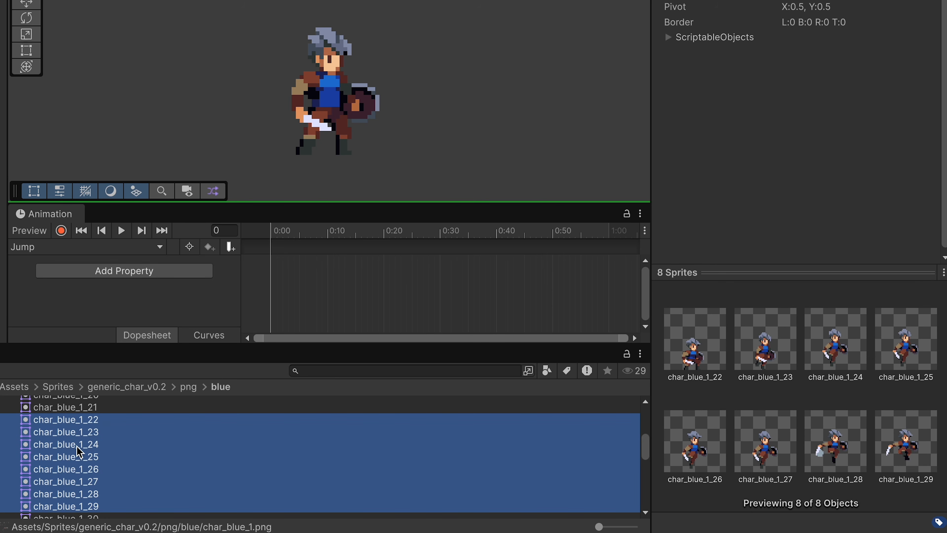
pyautogui.moveTo(81, 453); pyautogui.dragTo(308, 269)
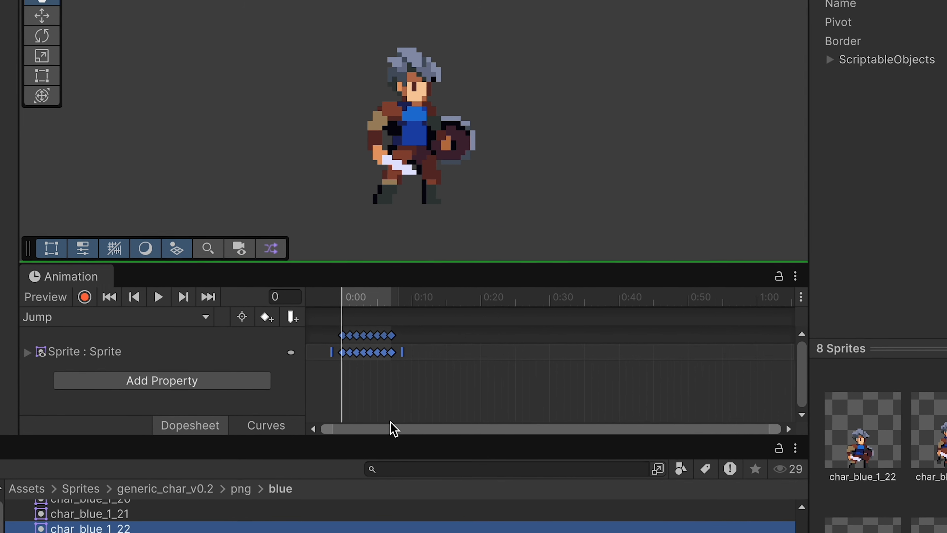
# Scrub the playhead through the Jump clip's keyframes from frame 0 to frame 7.
pyautogui.click(360, 383)
pyautogui.scroll(4, 373, 396)
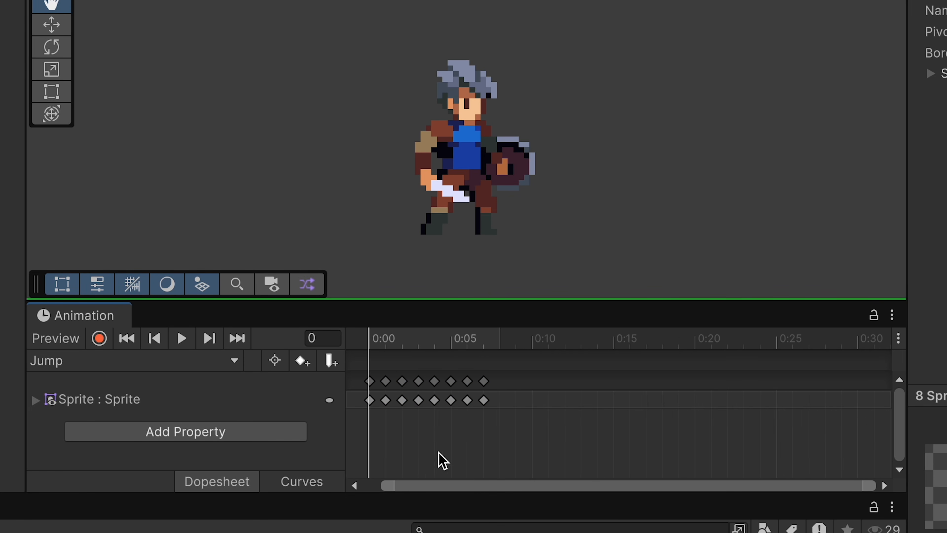
pyautogui.moveTo(369, 335); pyautogui.dragTo(485, 348)
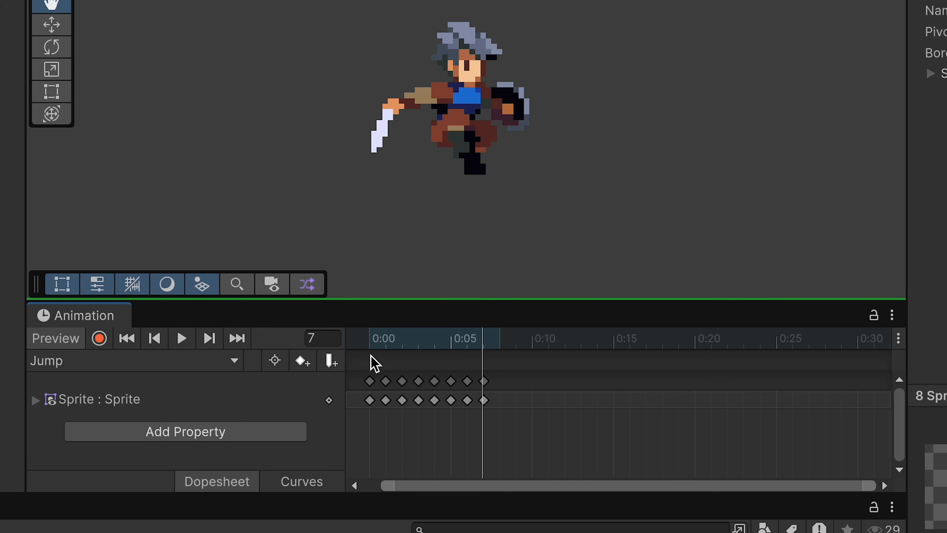
pyautogui.moveTo(373, 345); pyautogui.dragTo(489, 352)
# Stretch all eight Jump keyframes so the last one sits at 0:30, and play back the clip.
pyautogui.moveTo(516, 466); pyautogui.dragTo(362, 346)
pyautogui.moveTo(496, 401); pyautogui.dragTo(873, 403)
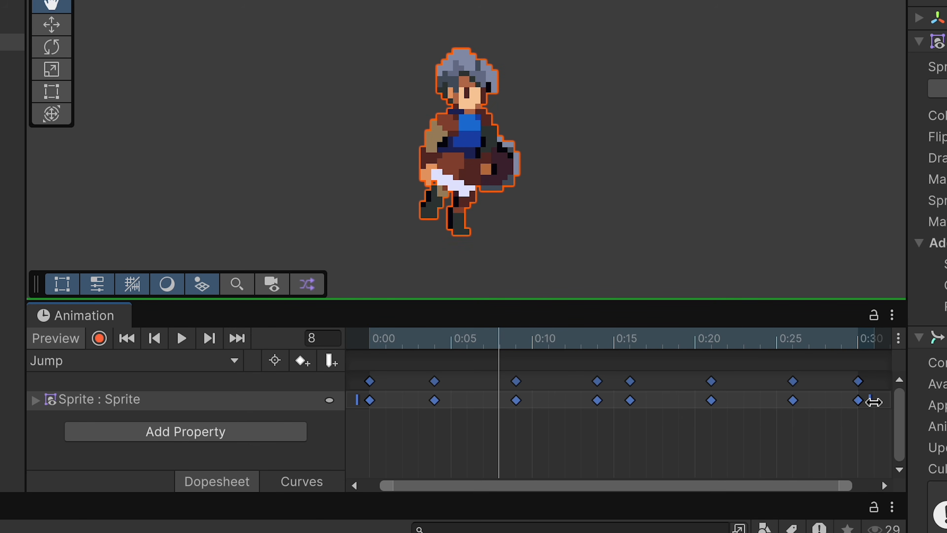
pyautogui.click(189, 338)
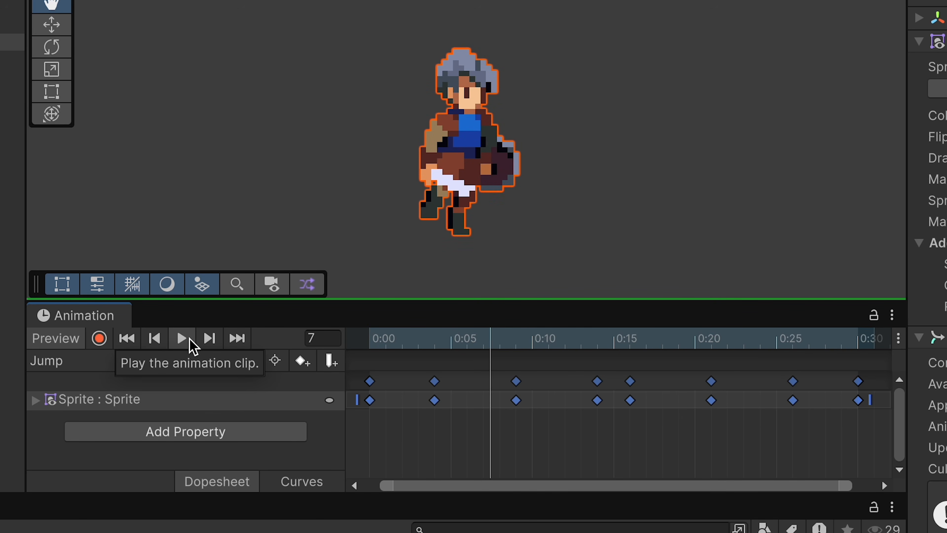
pyautogui.click(191, 341)
# Create a new animation clip named Falling for the Sprite object.
pyautogui.click(170, 362)
pyautogui.click(160, 439)
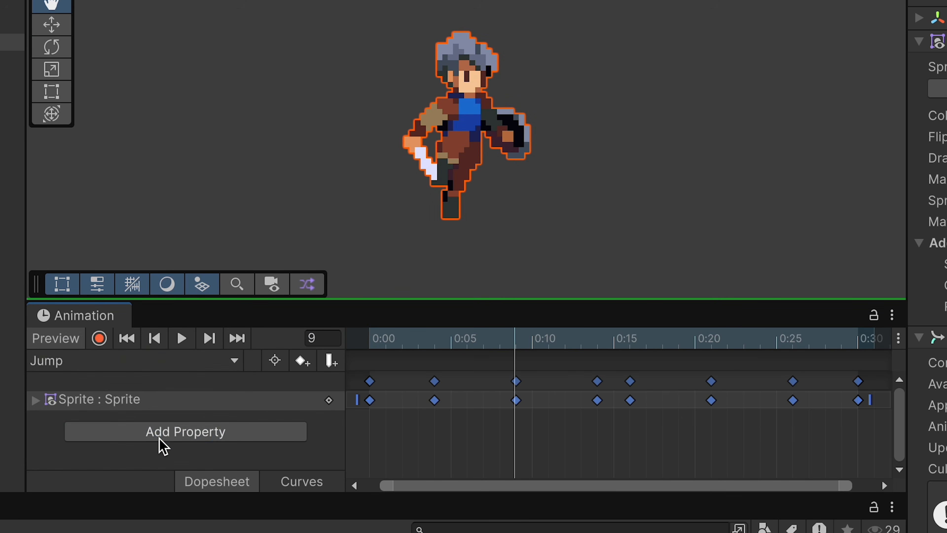
pyautogui.write('Falling')
pyautogui.press('Return')
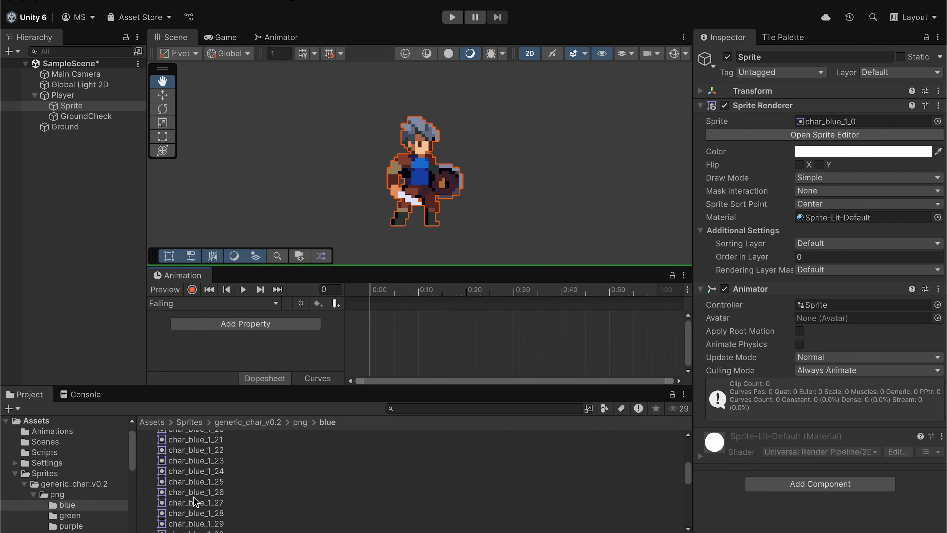
# Add sprites char_blue_1_30 through char_blue_1_34 to the Falling clip's timeline as keyframes.
pyautogui.scroll(-3, 194, 498)
pyautogui.click(202, 490)
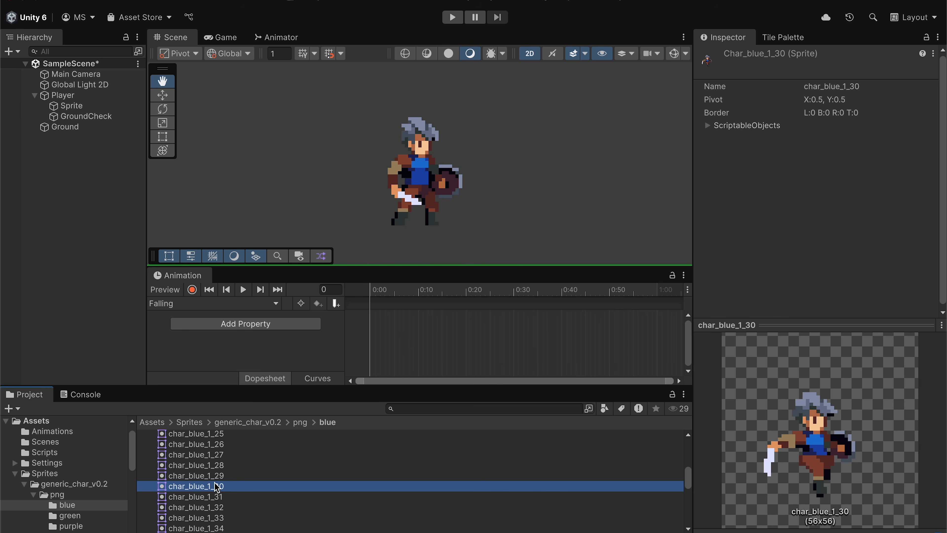
pyautogui.press('Down')
pyautogui.press('Down')
pyautogui.press('Down')
pyautogui.press('Down')
pyautogui.press('Down')
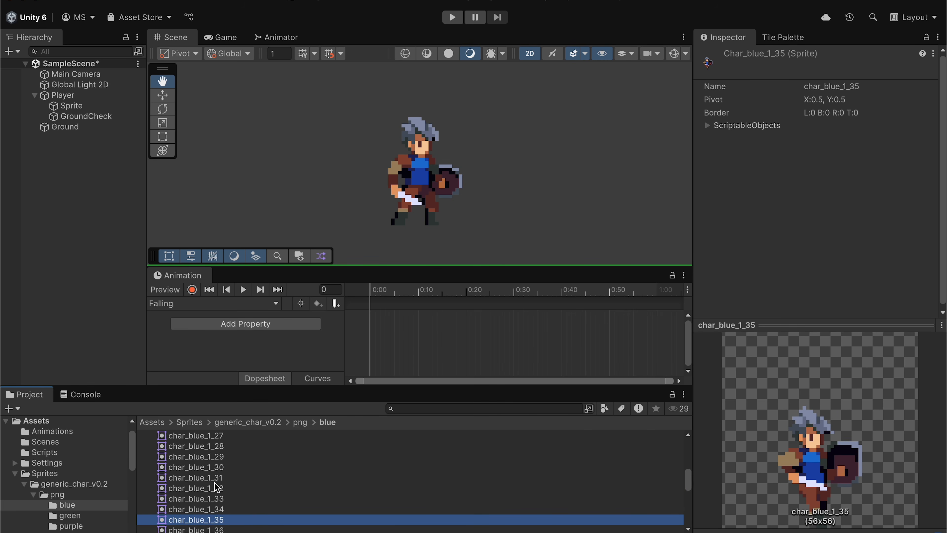
pyautogui.press('Up')
pyautogui.hotkey('shift', 'Up')
pyautogui.hotkey('shift', 'Up')
pyautogui.hotkey('shift', 'Up')
pyautogui.hotkey('shift', 'Up')
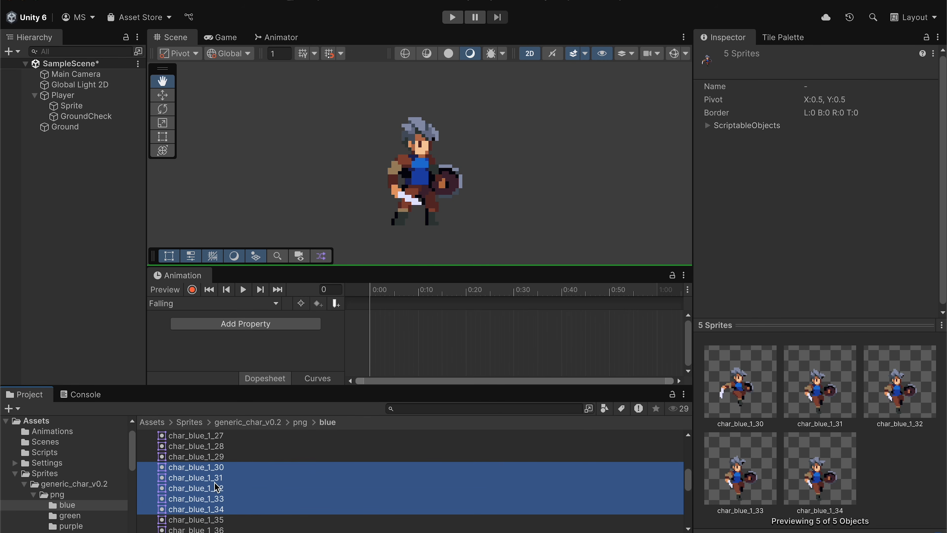
# Stretch the five Falling keyframes so the last one sits at 0:30, and play back and scrub through the clip.
pyautogui.moveTo(408, 340); pyautogui.dragTo(524, 329)
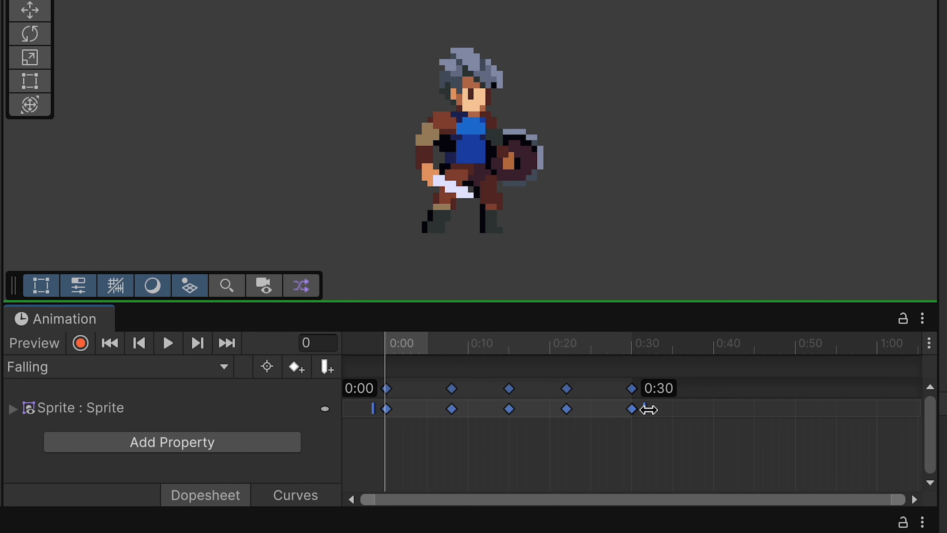
pyautogui.click(169, 347)
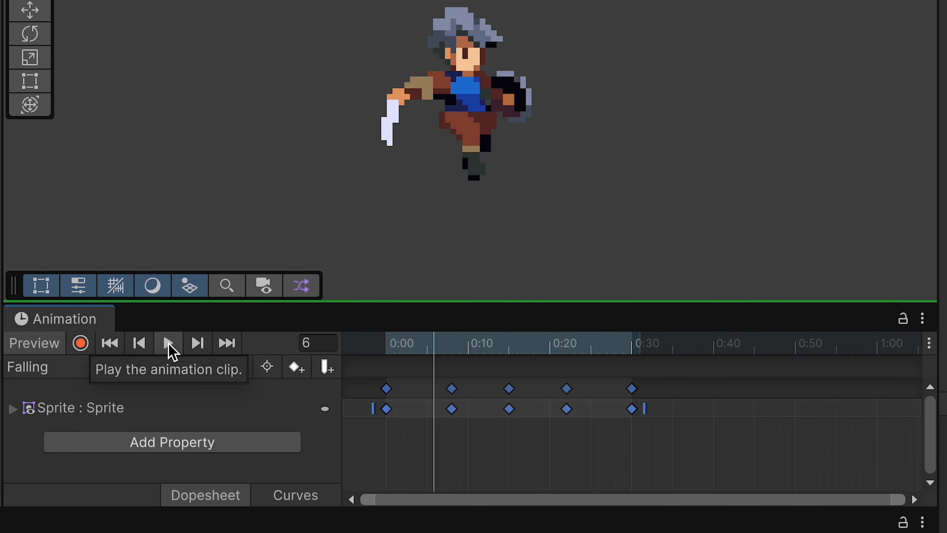
pyautogui.moveTo(417, 345); pyautogui.dragTo(632, 349)
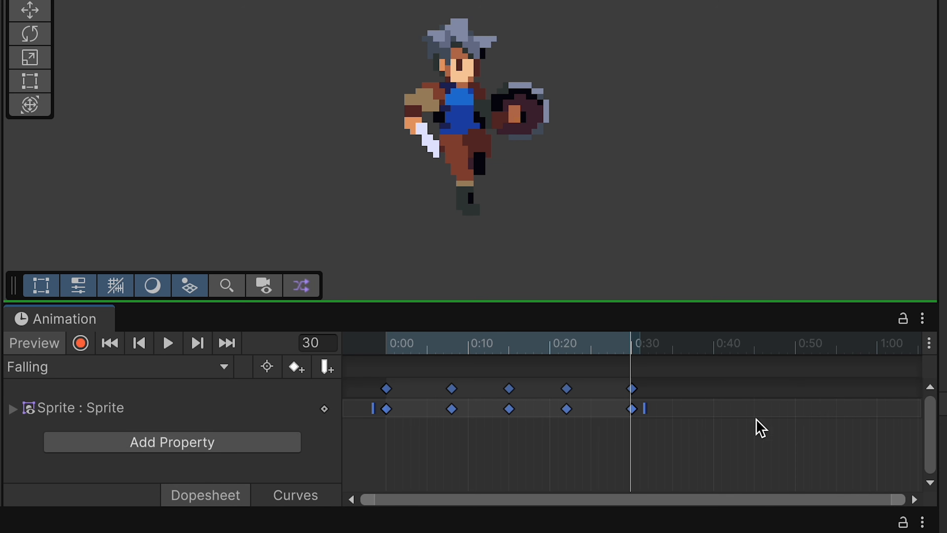
# Create a new animation clip named Landing for the Sprite object in the Animations folder.
pyautogui.click(194, 366)
pyautogui.click(158, 487)
pyautogui.write('Landing')
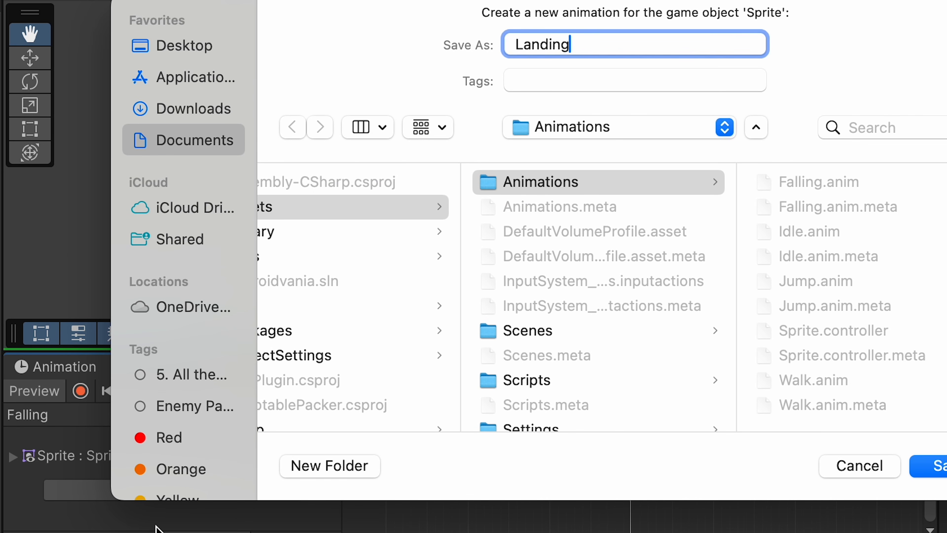
pyautogui.press('Return')
# Add sprites char_blue_1_35 through char_blue_1_37 to the Landing clip's timeline as keyframes.
pyautogui.click(261, 519)
pyautogui.scroll(-5, 344, 471)
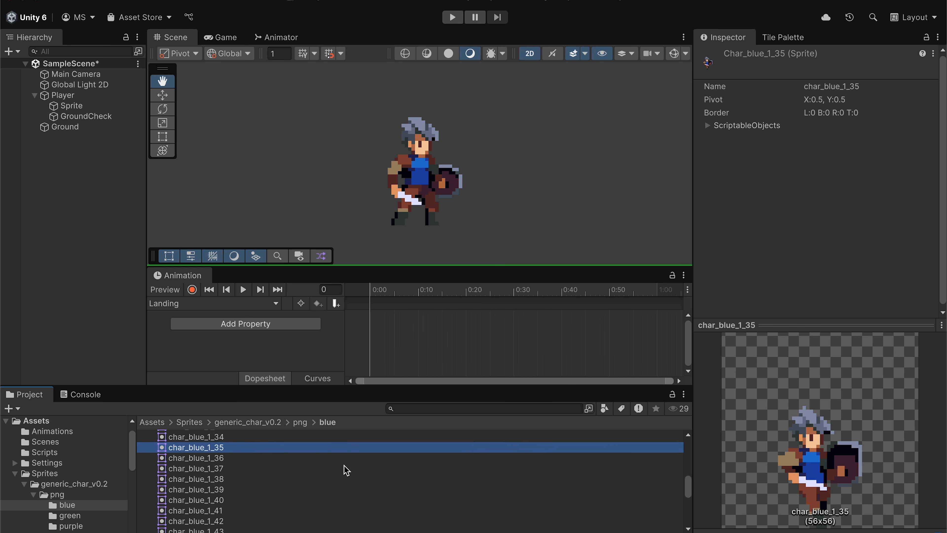
pyautogui.press('Down')
pyautogui.press('Down')
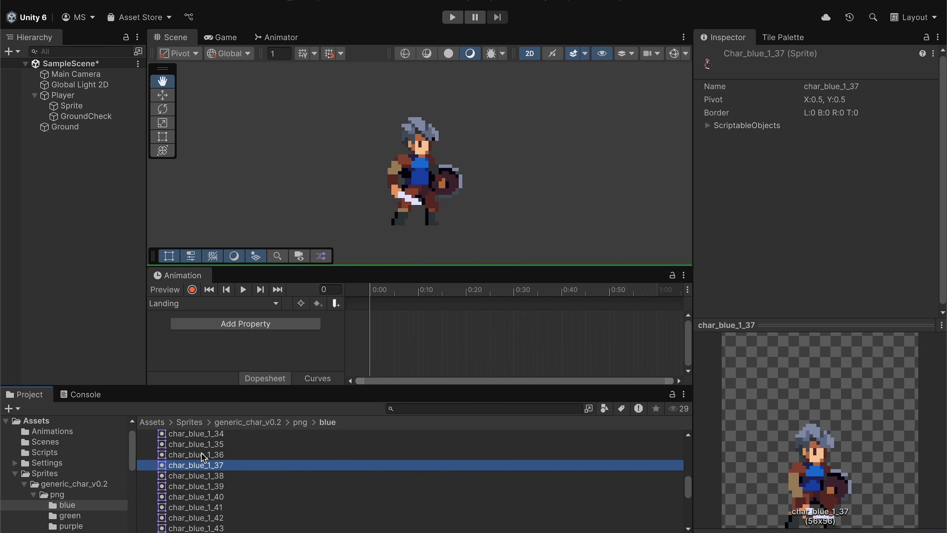
pyautogui.press('Up')
pyautogui.press('Down')
pyautogui.hotkey('shift', 'Up')
pyautogui.hotkey('shift', 'Up')
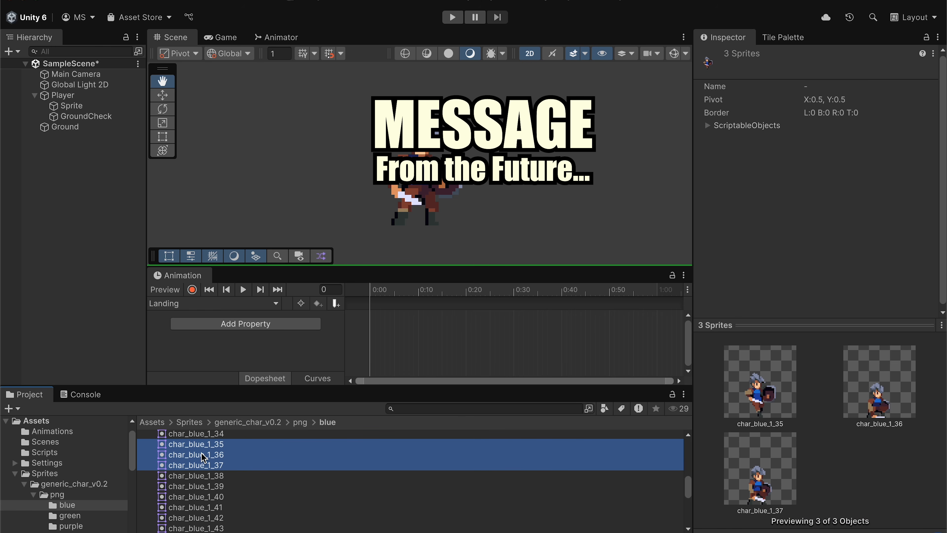
pyautogui.moveTo(258, 447); pyautogui.dragTo(391, 332)
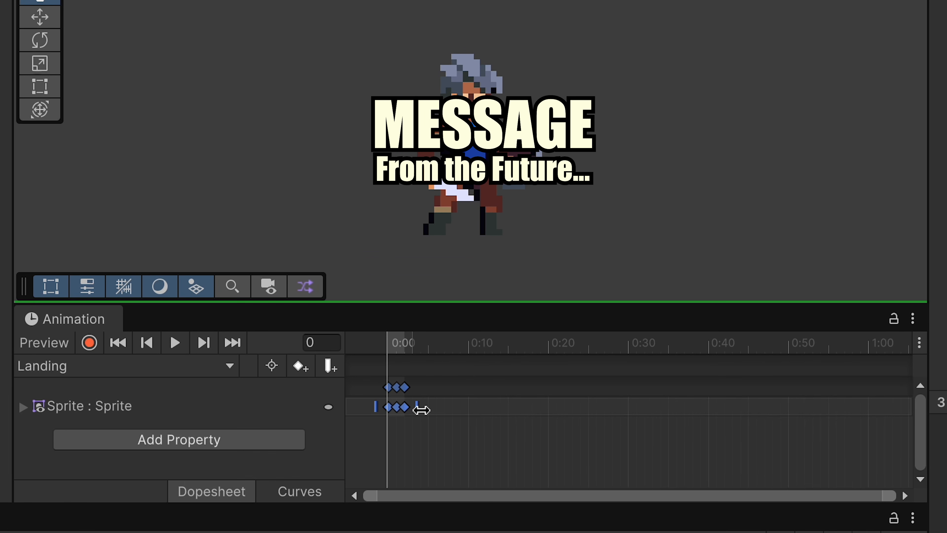
# Stretch the three Landing keyframes so the last one sits at 0:10, and play back the clip.
pyautogui.moveTo(421, 409); pyautogui.dragTo(481, 407)
pyautogui.click(180, 348)
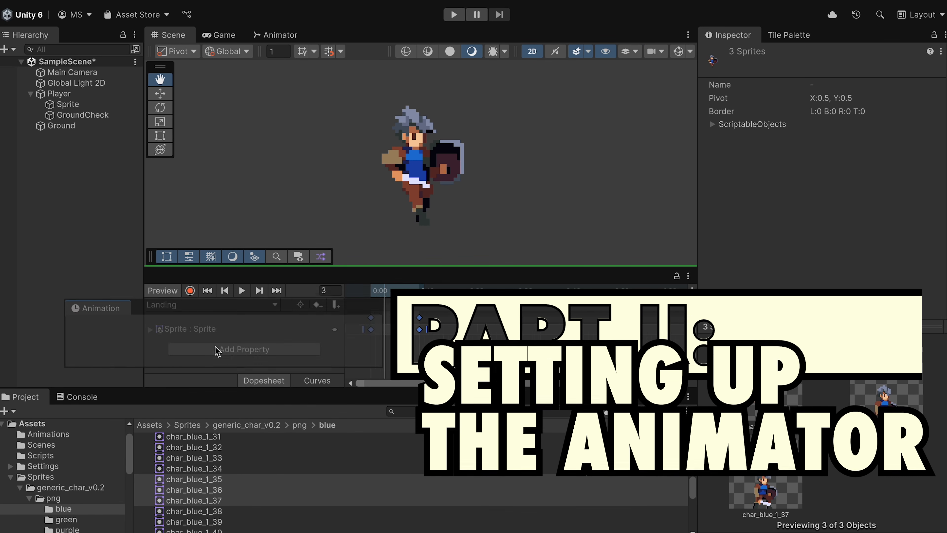
# Dock the Animation window beside the Console and show the Sprite object's state graph in the Animator.
pyautogui.moveTo(217, 351); pyautogui.dragTo(176, 396)
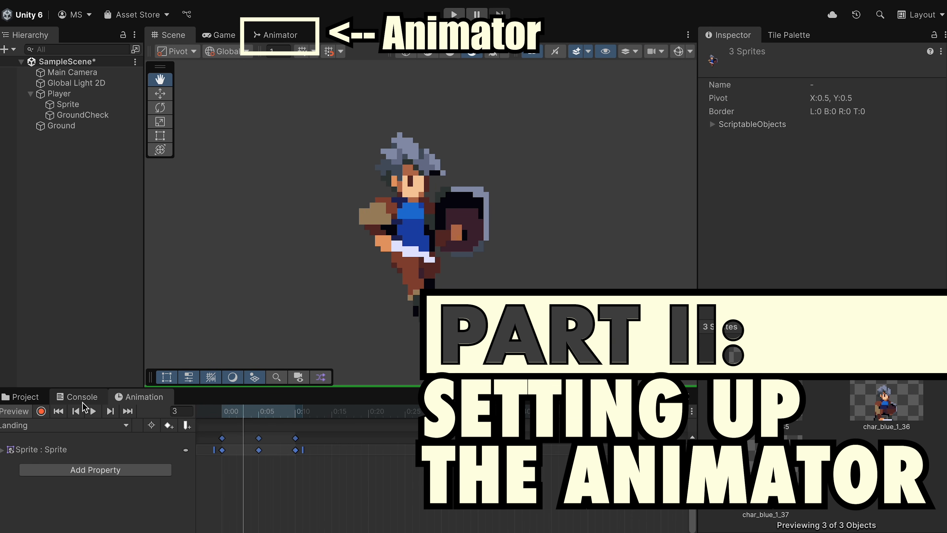
pyautogui.click(278, 35)
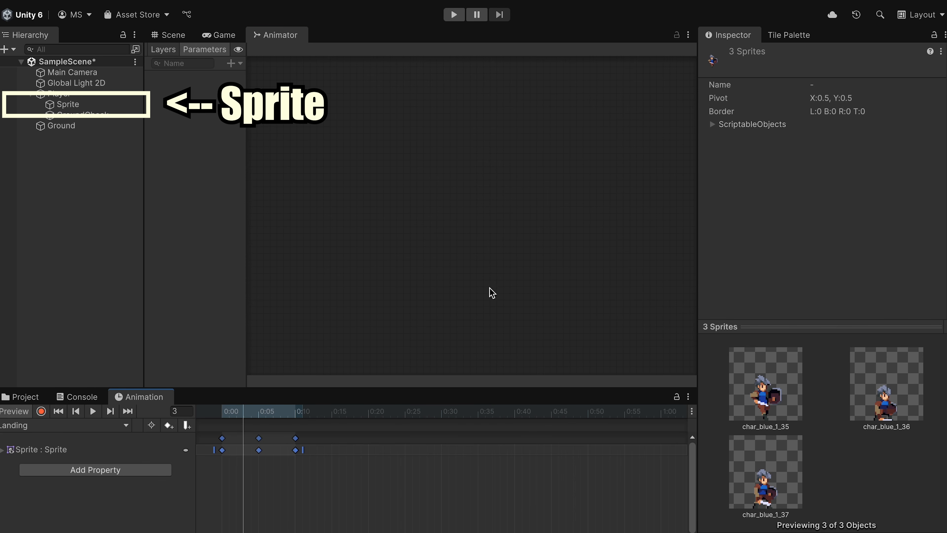
pyautogui.click(79, 105)
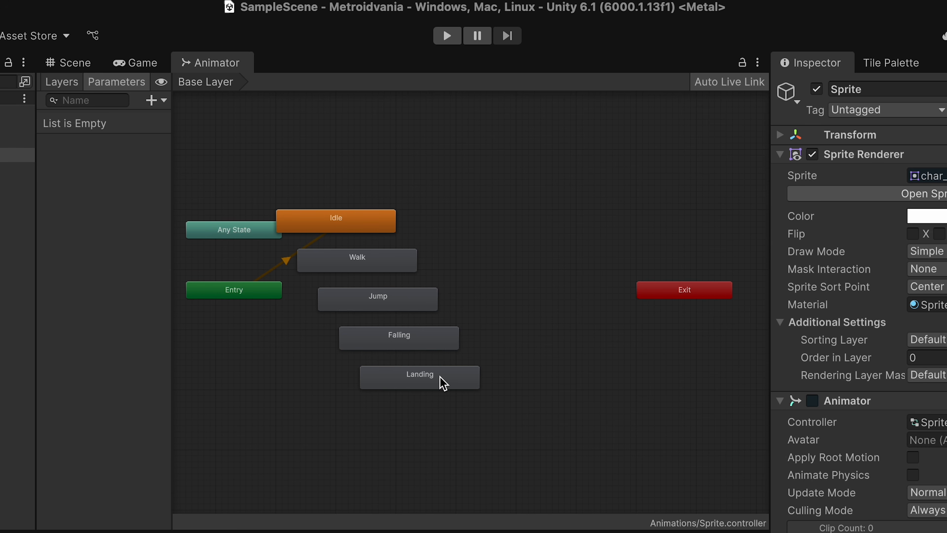
# Arrange the animation states with Idle, Walk and Jump stacked beside Entry, and Falling above Landing in a separate column.
pyautogui.moveTo(442, 382); pyautogui.dragTo(639, 412)
pyautogui.moveTo(391, 339); pyautogui.dragTo(600, 371)
pyautogui.moveTo(382, 304); pyautogui.dragTo(384, 377)
pyautogui.moveTo(380, 271); pyautogui.dragTo(399, 338)
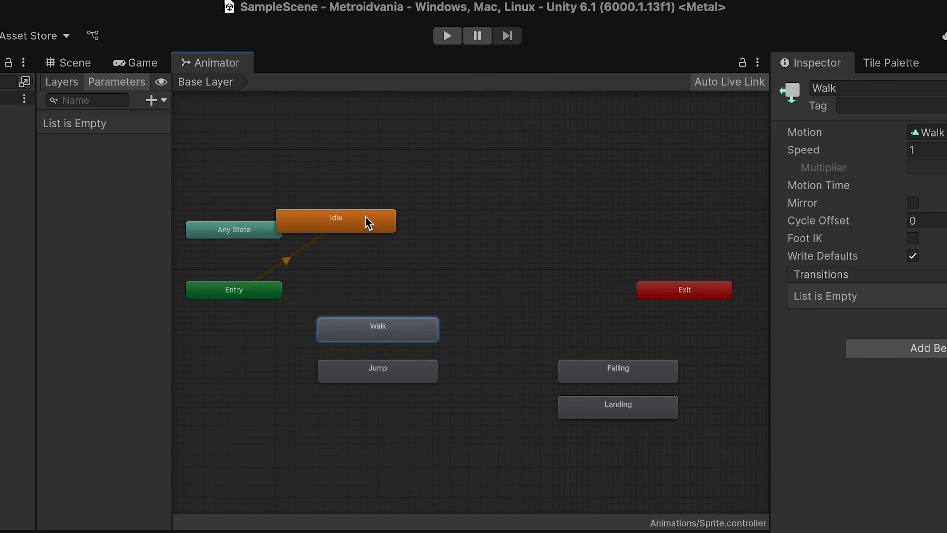
pyautogui.moveTo(369, 223); pyautogui.dragTo(409, 289)
# Move the Exit node closer to the Idle state, level with it.
pyautogui.rightClick(374, 288)
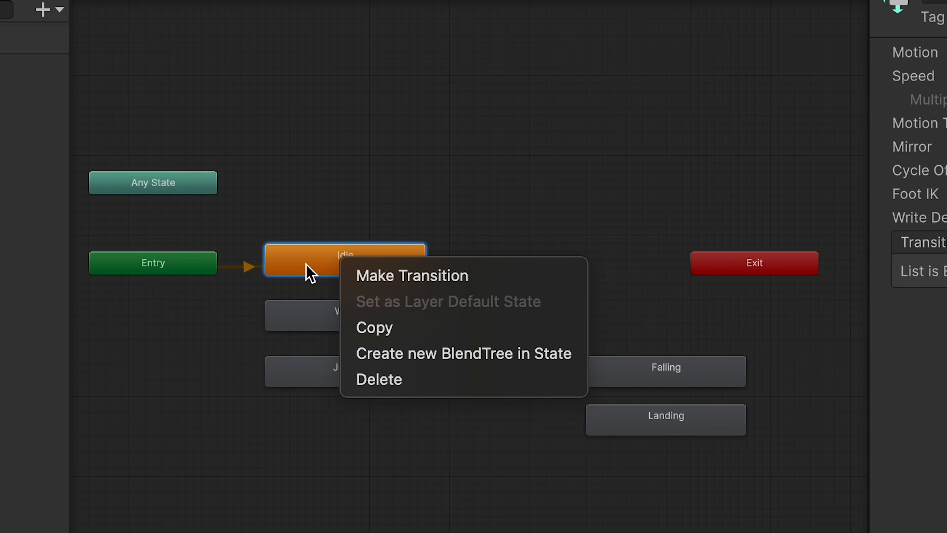
pyautogui.click(330, 268)
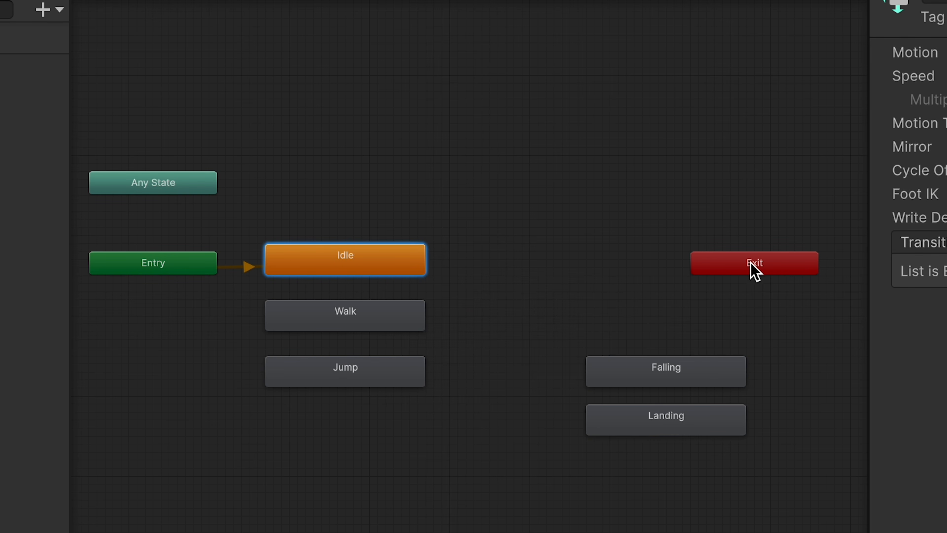
pyautogui.moveTo(751, 263); pyautogui.dragTo(581, 272)
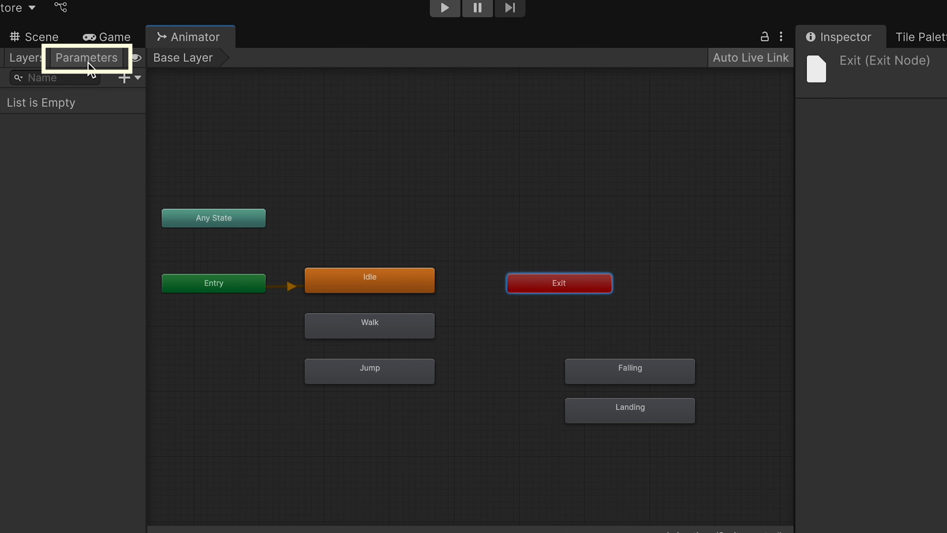
# Add a Bool parameter named isIdle to the animator controller.
pyautogui.click(120, 77)
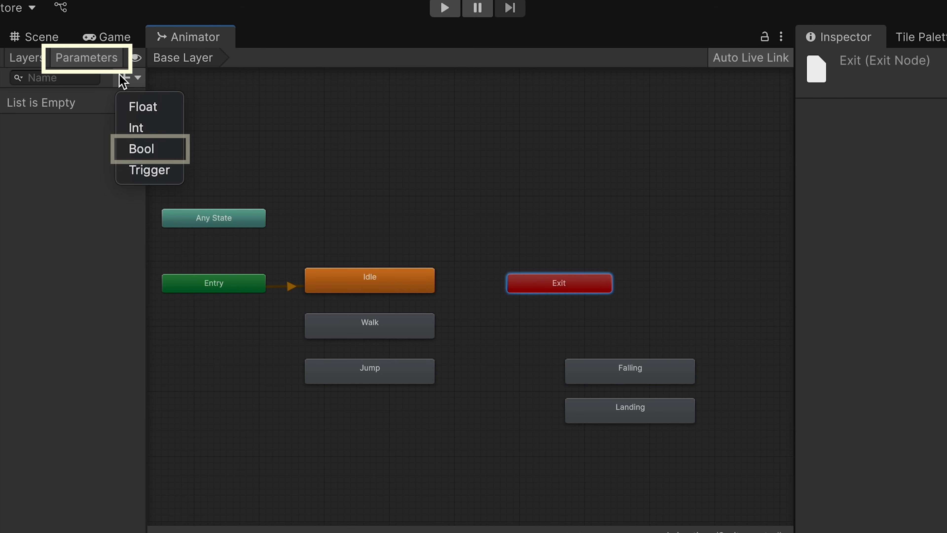
pyautogui.click(147, 152)
pyautogui.write('is')
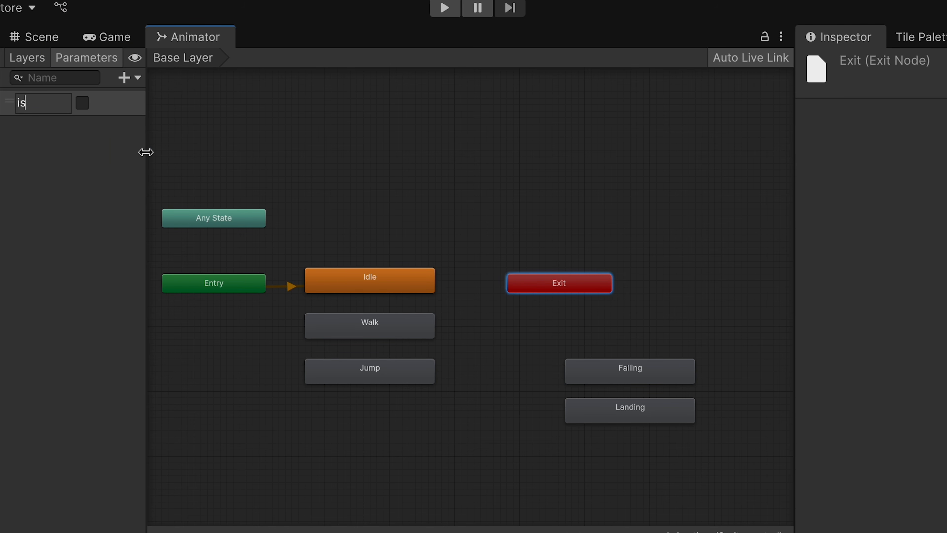
pyautogui.write('Idle')
pyautogui.press('Return')
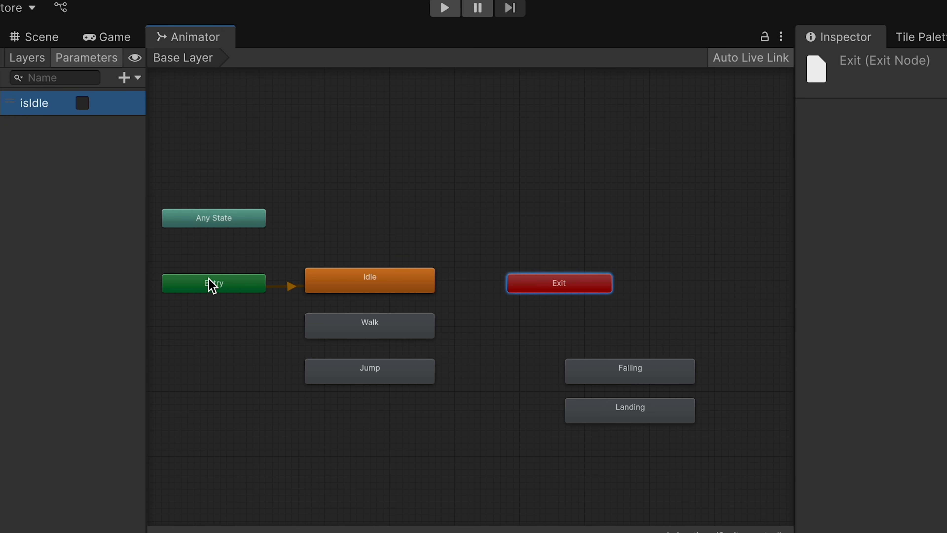
# Make a transition from Entry to Idle with the condition isIdle set to true.
pyautogui.click(214, 286)
pyautogui.rightClick(214, 285)
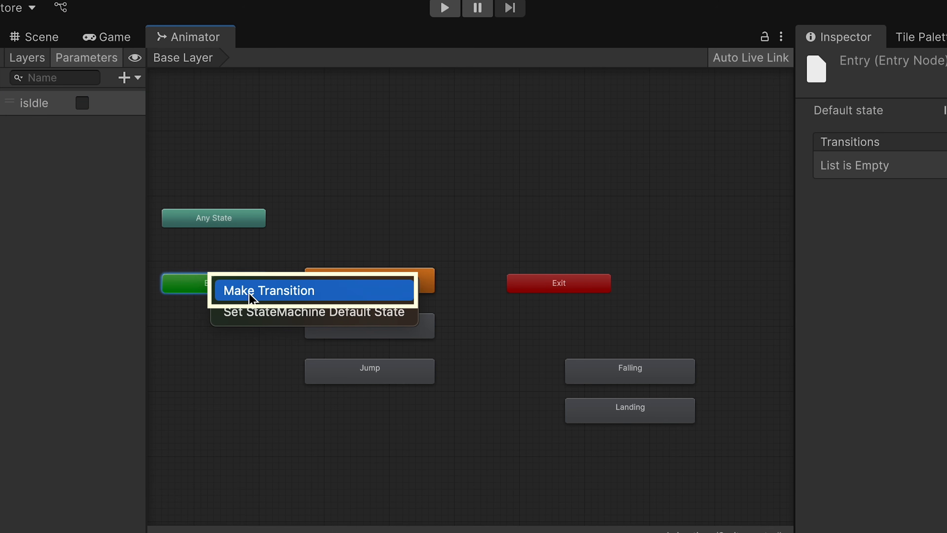
pyautogui.click(237, 289)
pyautogui.click(346, 289)
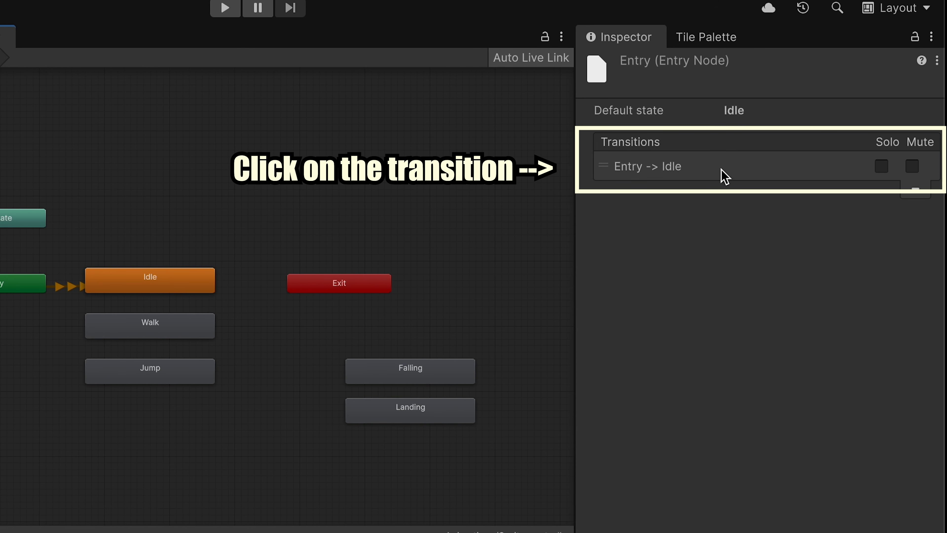
pyautogui.click(943, 169)
pyautogui.click(888, 372)
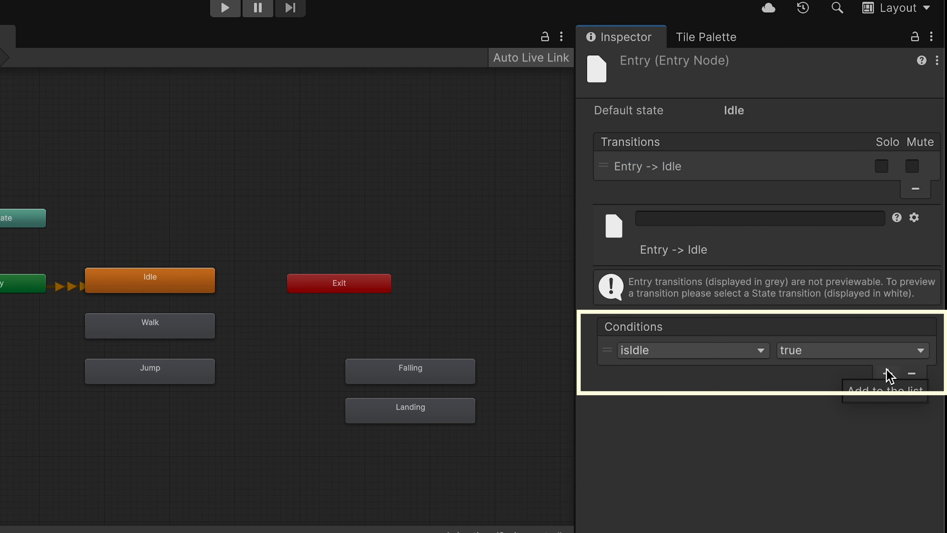
# Make a transition from Idle to Exit with the condition isIdle set to false.
pyautogui.rightClick(181, 289)
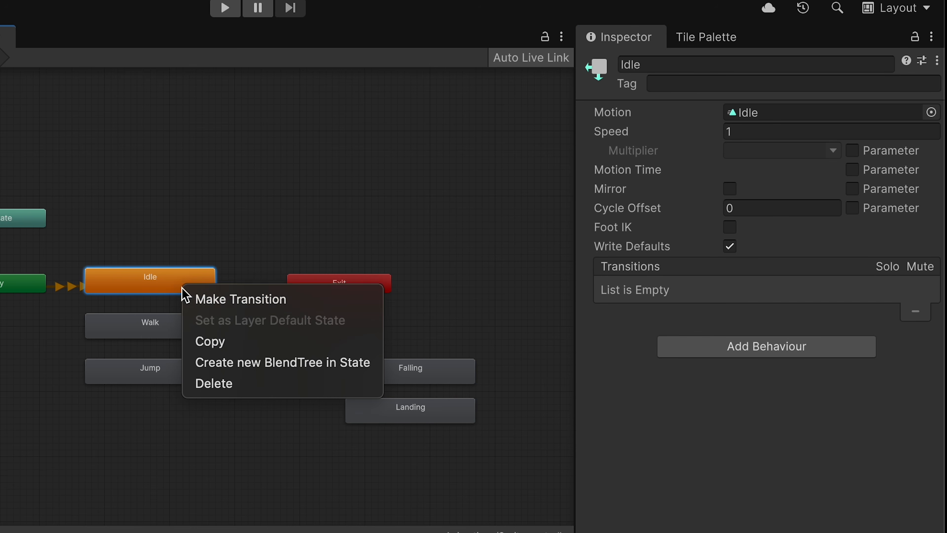
pyautogui.click(220, 298)
pyautogui.click(306, 291)
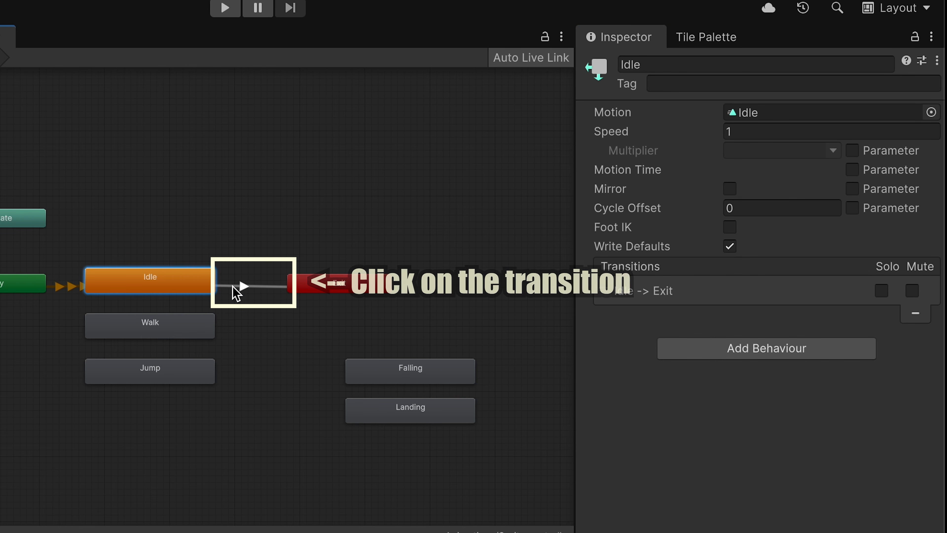
pyautogui.click(241, 288)
pyautogui.click(889, 380)
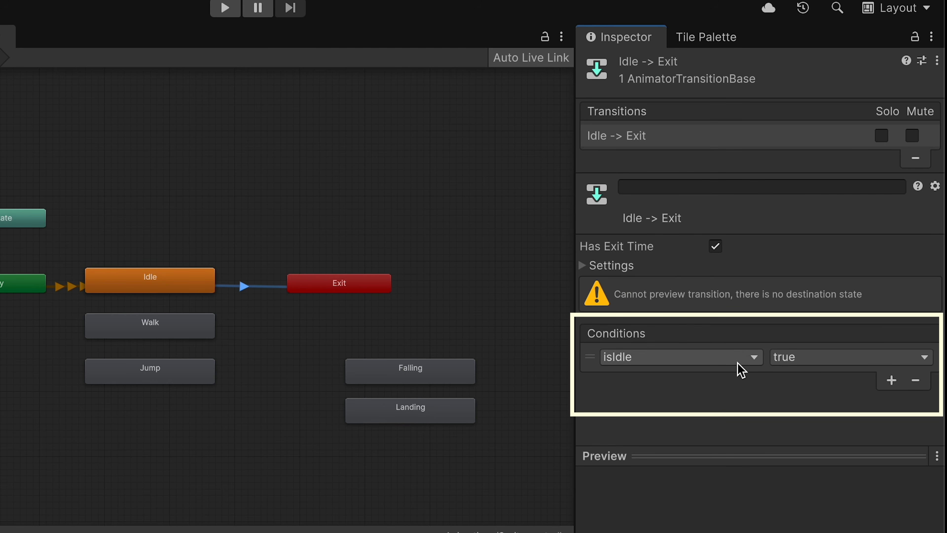
pyautogui.click(788, 367)
pyautogui.click(786, 388)
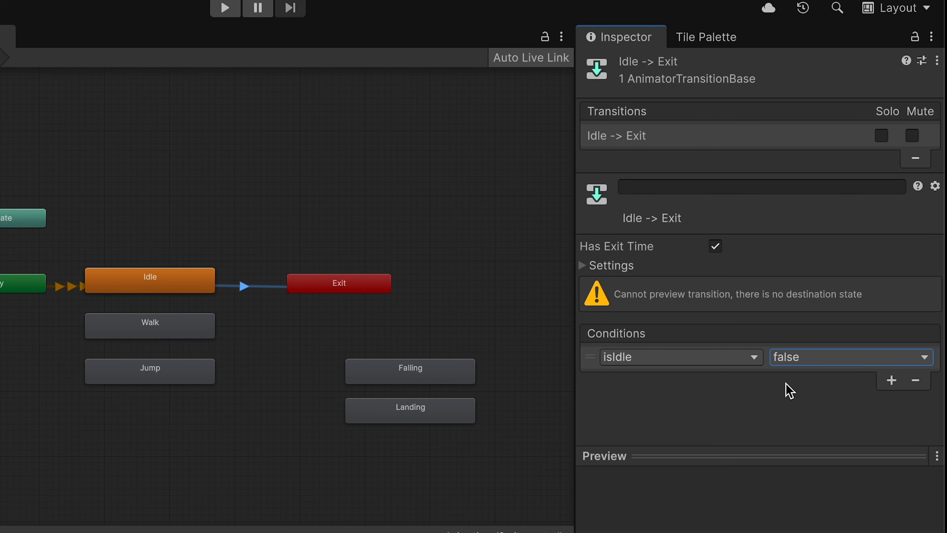
# Disable Has Exit Time on the Idle to Exit transition and set its Transition Duration to 0.
pyautogui.click(582, 266)
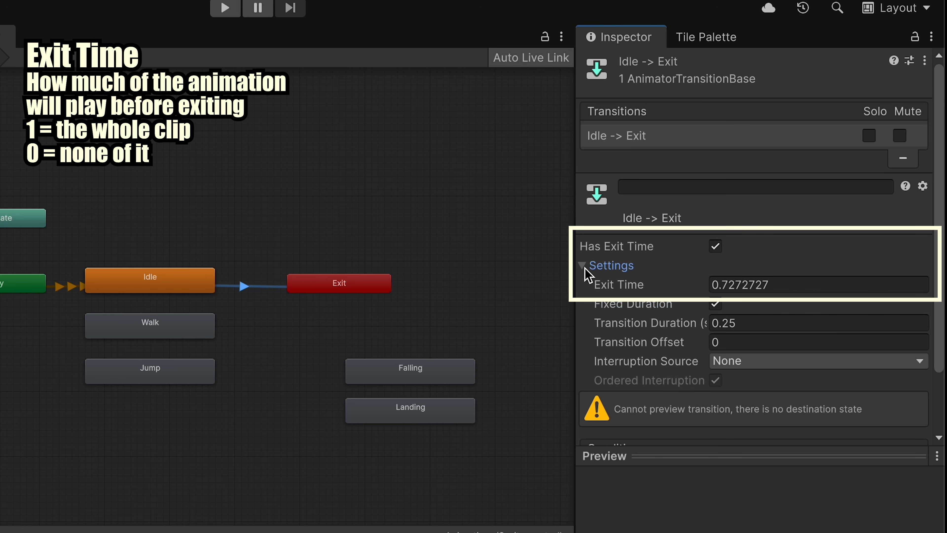
pyautogui.click(715, 246)
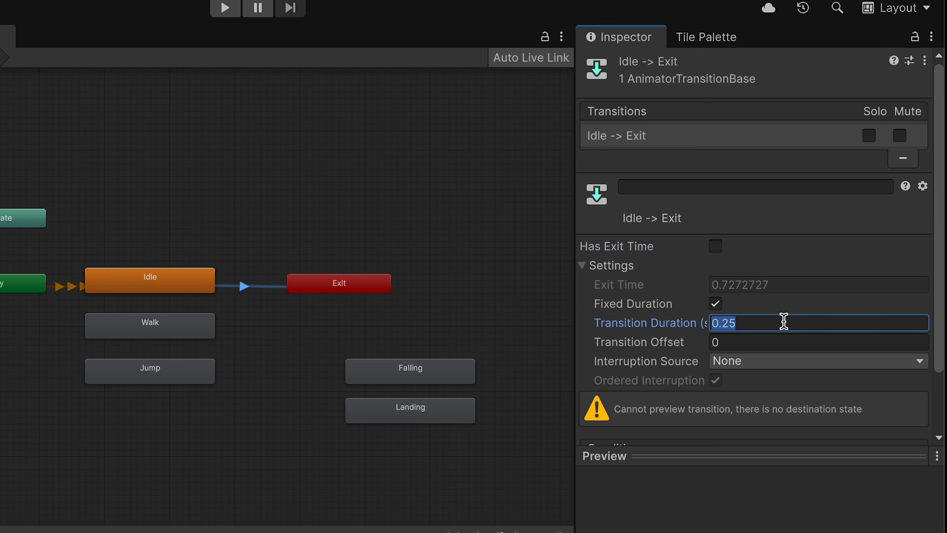
pyautogui.write('0')
pyautogui.click(24, 285)
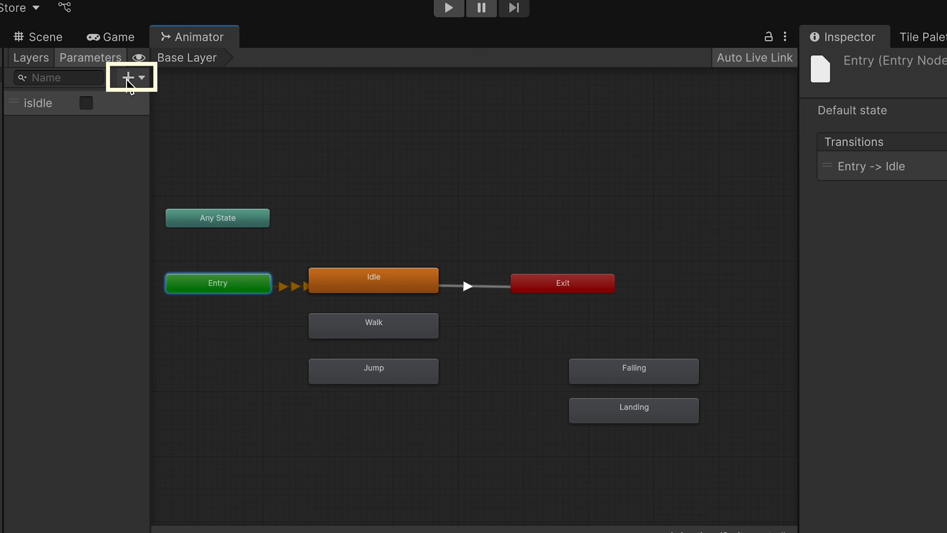
# Add a Bool parameter named isWalking to the animator controller.
pyautogui.click(127, 79)
pyautogui.click(152, 153)
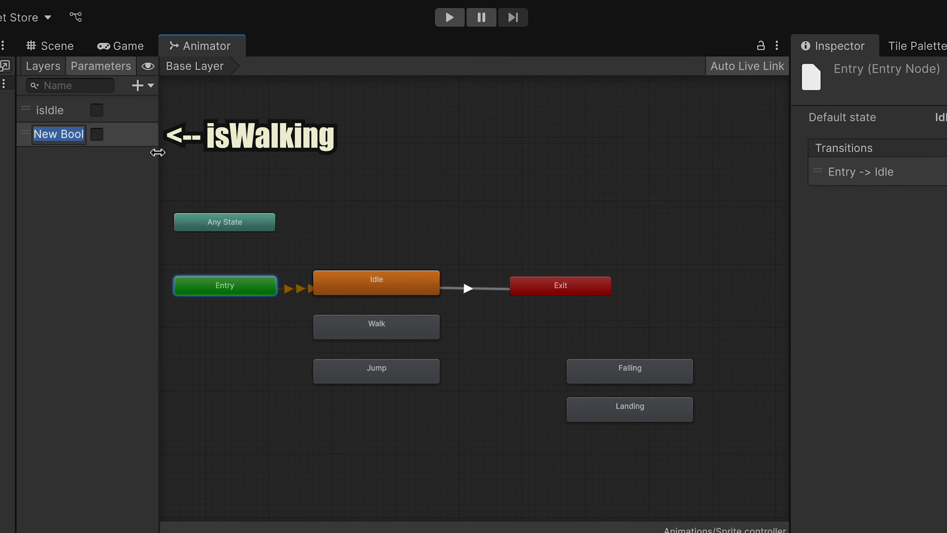
pyautogui.write('isWalking')
pyautogui.press('Return')
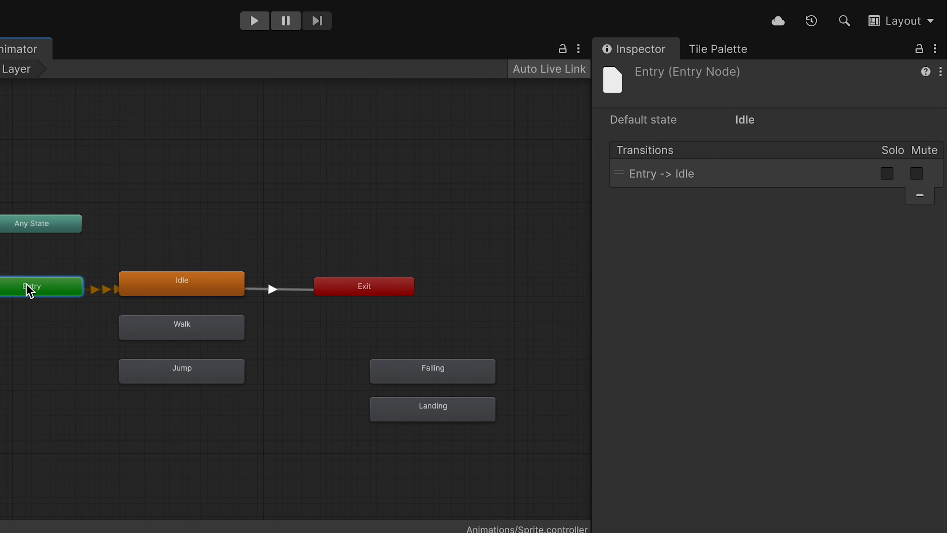
# Make a transition from Entry to Walk with the condition isWalking set to true.
pyautogui.rightClick(80, 289)
pyautogui.click(94, 294)
pyautogui.click(202, 328)
pyautogui.click(106, 310)
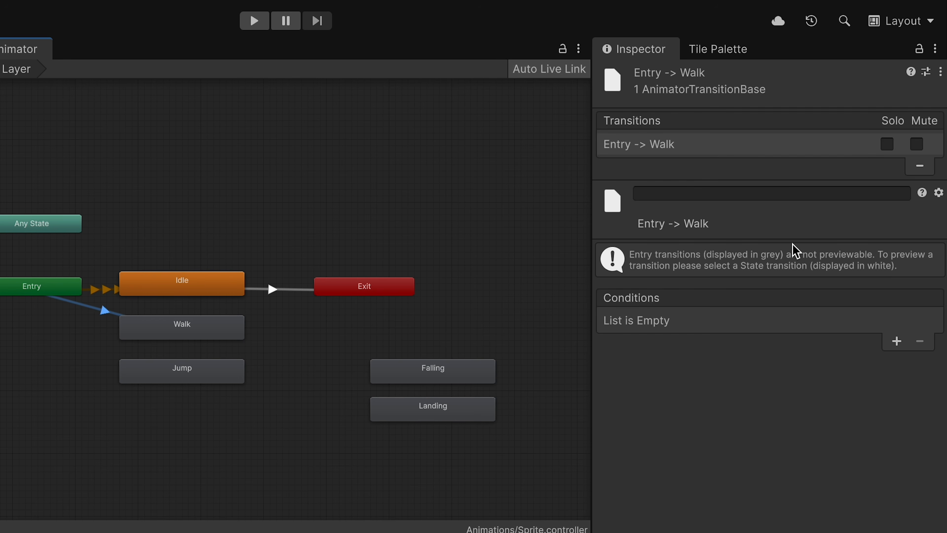
pyautogui.click(896, 341)
pyautogui.click(765, 320)
pyautogui.click(654, 396)
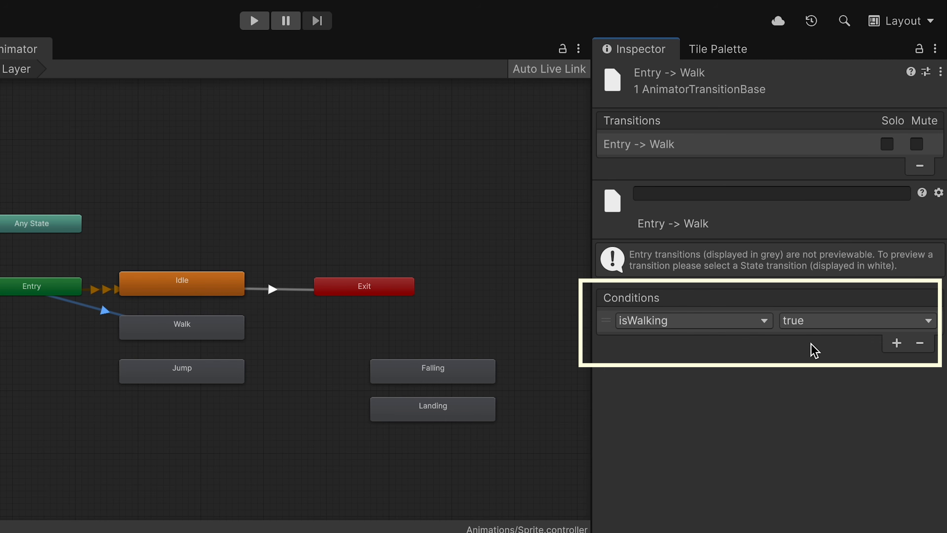
# Make a transition from Walk to Exit with Has Exit Time disabled and a Transition Duration of 0.
pyautogui.click(206, 332)
pyautogui.rightClick(205, 328)
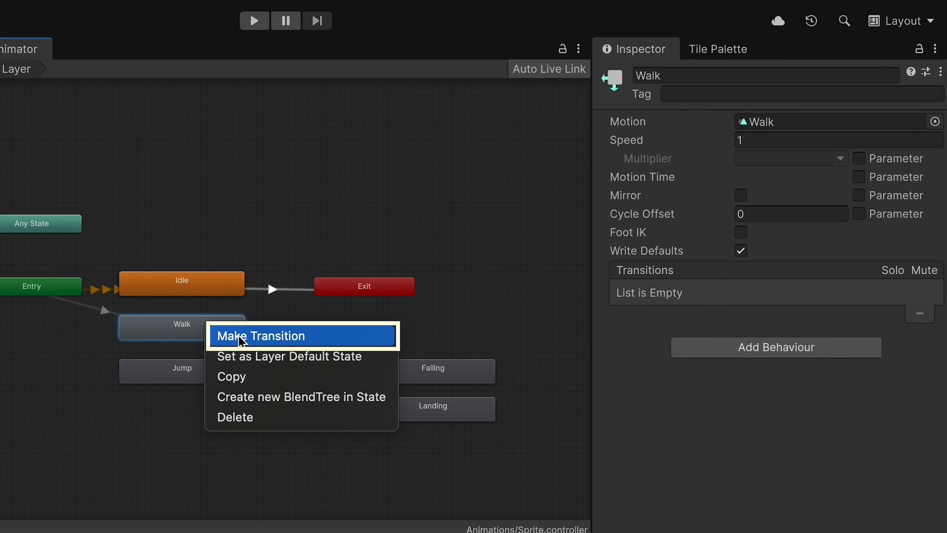
pyautogui.click(298, 334)
pyautogui.click(380, 283)
pyautogui.click(292, 309)
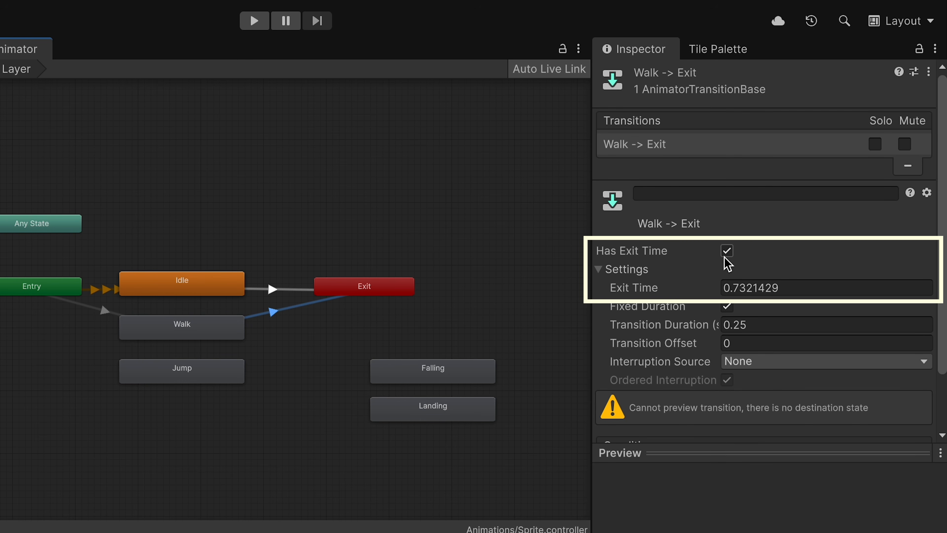
pyautogui.click(727, 250)
pyautogui.click(752, 324)
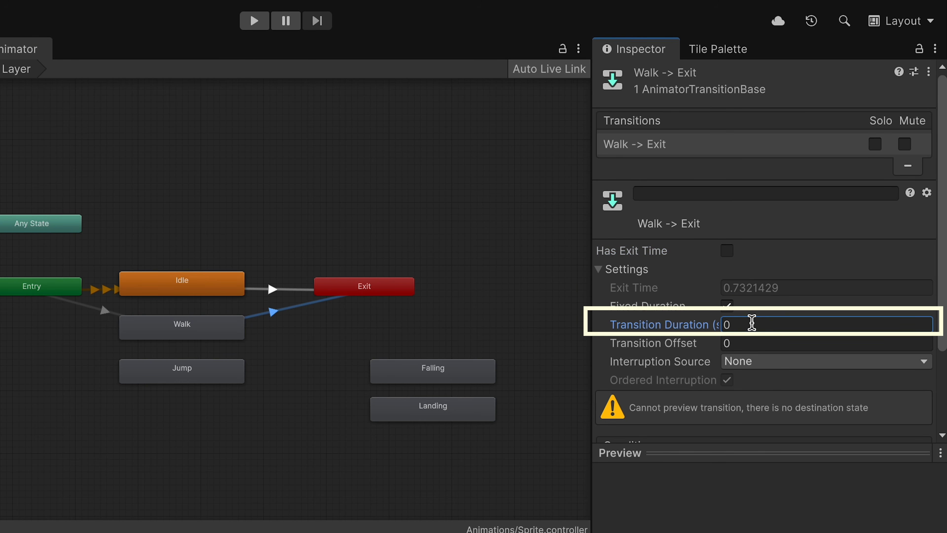
# Add the condition isWalking set to false to the Walk to Exit transition.
pyautogui.scroll(-5, 774, 369)
pyautogui.click(885, 384)
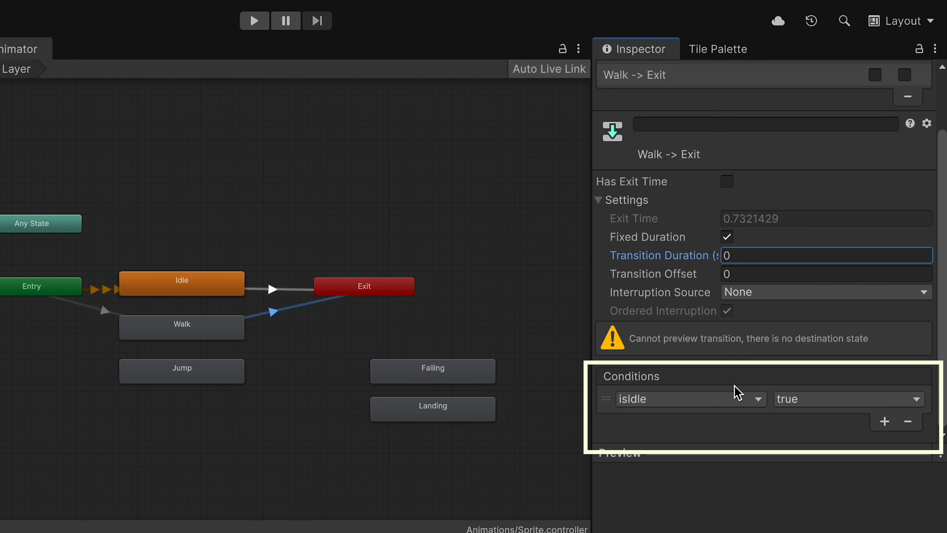
pyautogui.click(735, 395)
pyautogui.click(711, 476)
pyautogui.click(833, 408)
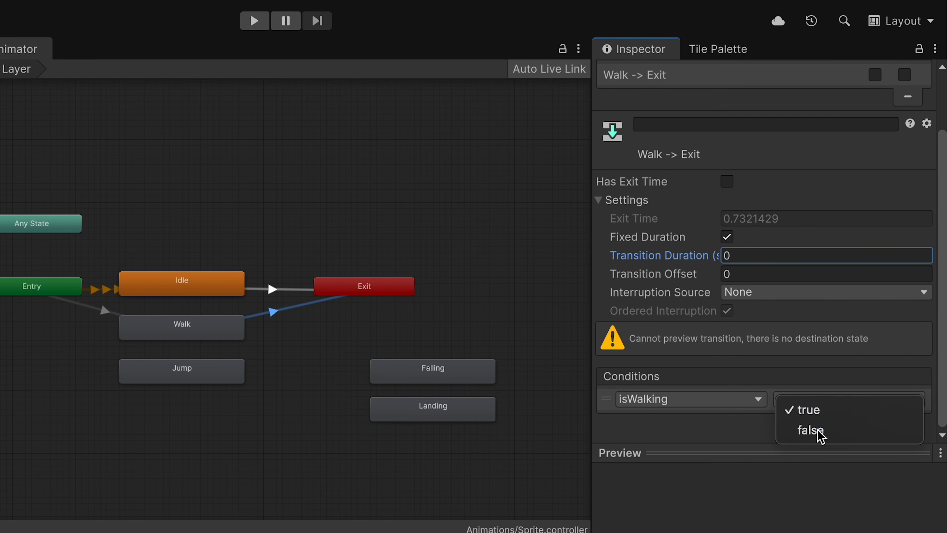
pyautogui.click(814, 435)
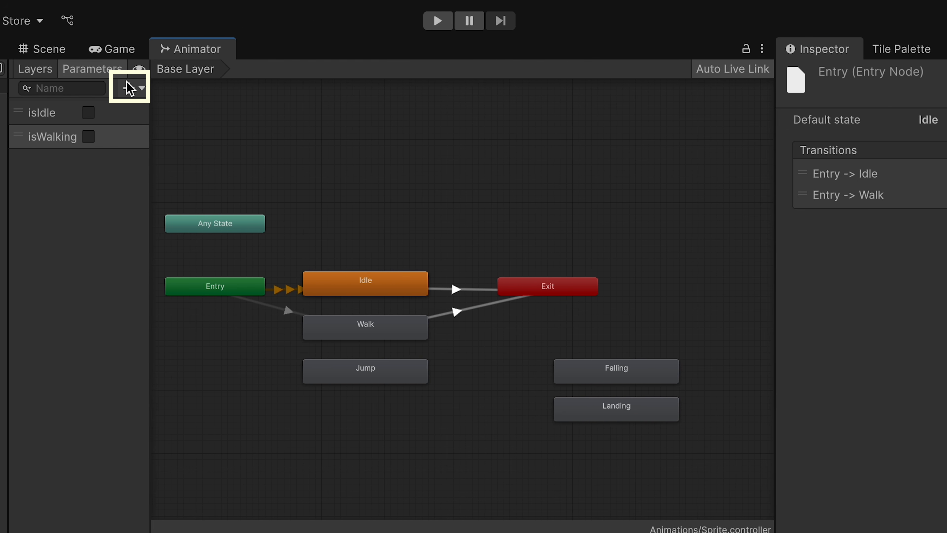
# Add a Bool parameter named isJumping and reorder the parameters as isJumping, isWalking, isIdle.
pyautogui.click(129, 88)
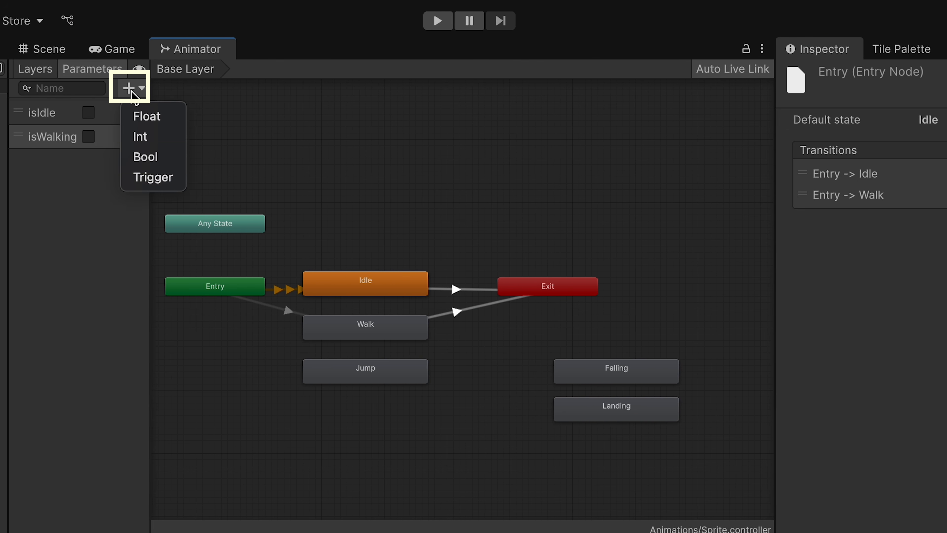
pyautogui.click(141, 155)
pyautogui.write('isJumping')
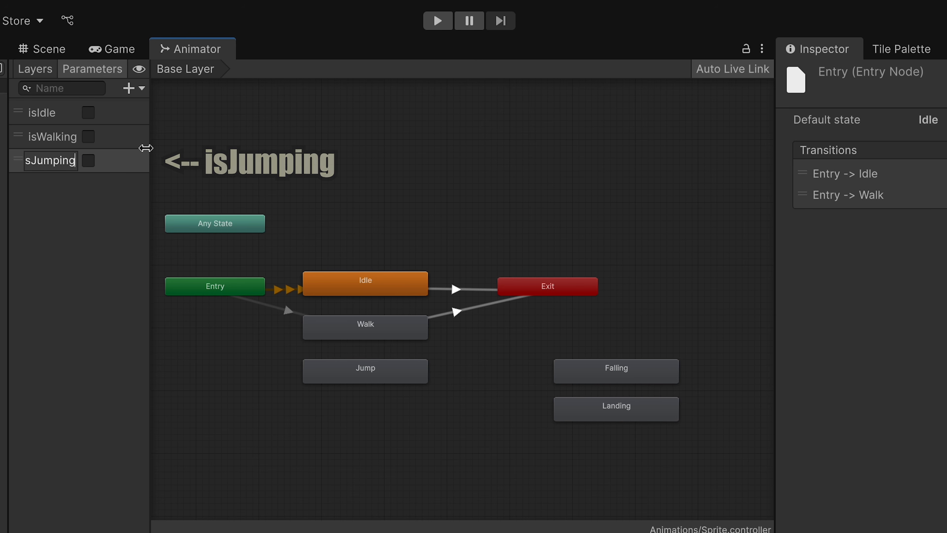
pyautogui.press('Return')
pyautogui.moveTo(18, 160); pyautogui.dragTo(39, 122)
# Make a transition from Entry to Jump with the condition isJumping set to true.
pyautogui.rightClick(240, 289)
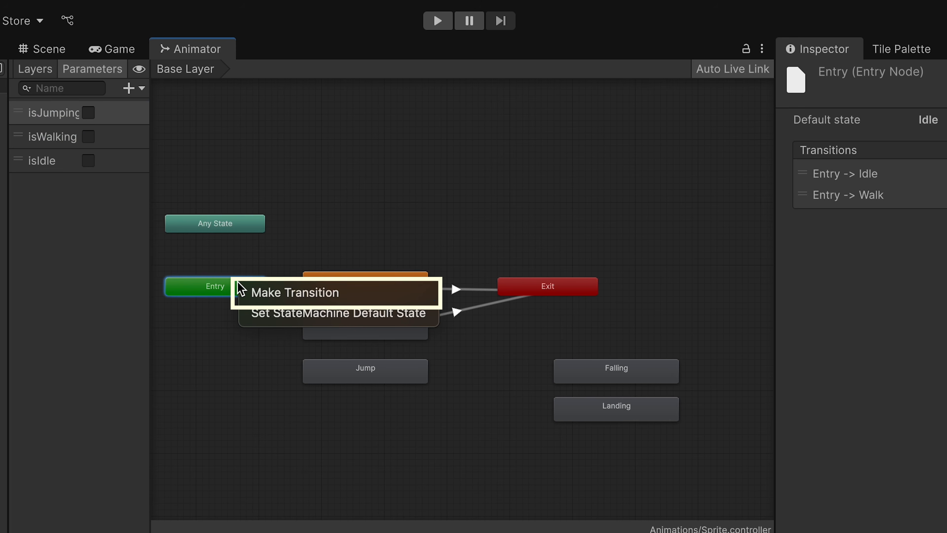
pyautogui.click(254, 292)
pyautogui.click(322, 375)
pyautogui.click(202, 348)
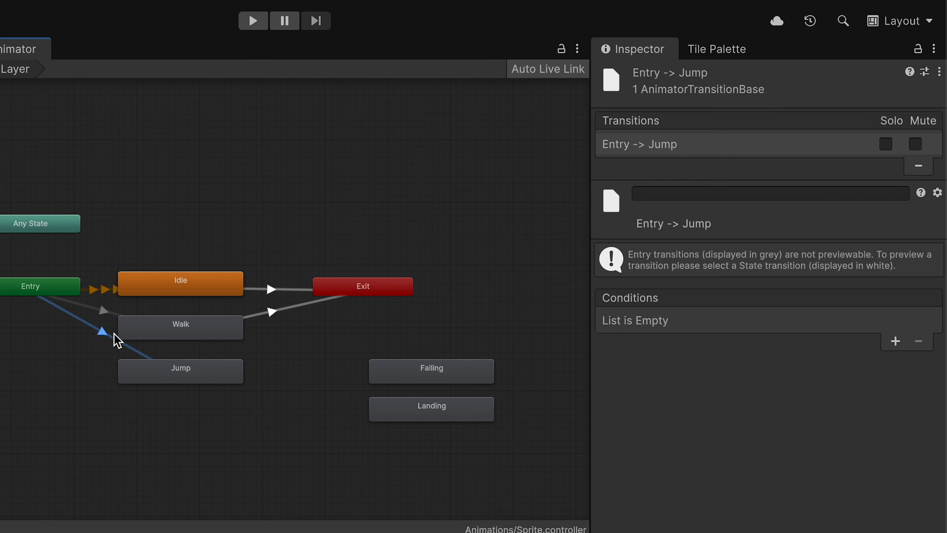
pyautogui.click(895, 343)
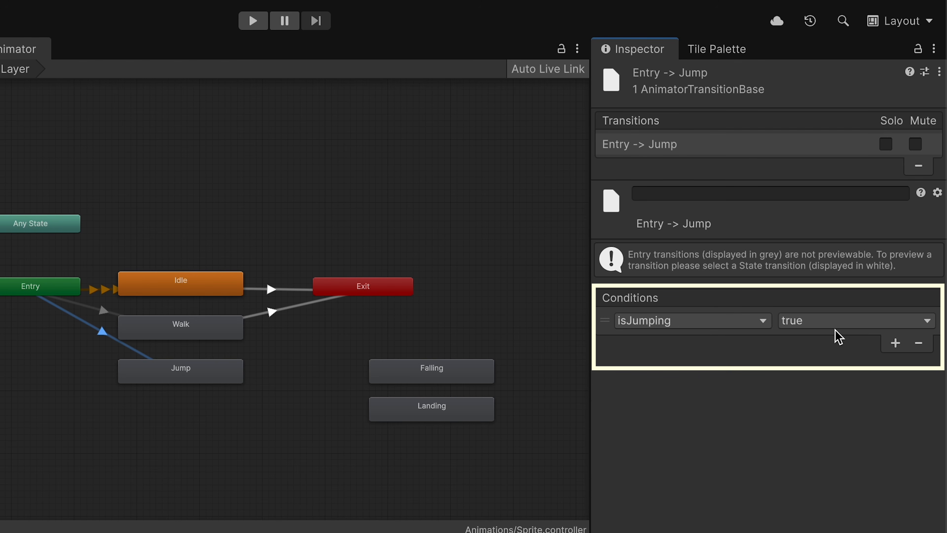
pyautogui.click(832, 322)
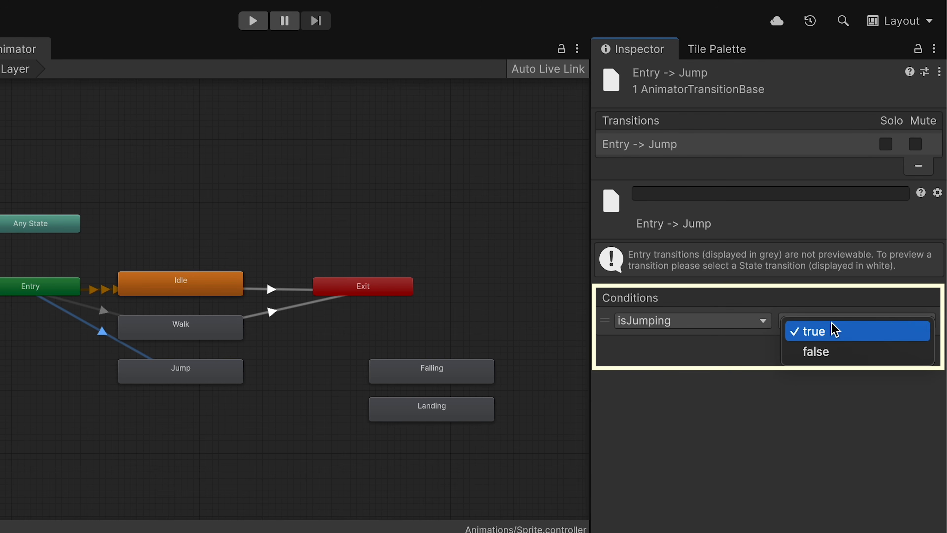
pyautogui.click(831, 328)
# Make a transition from Jump to Exit, keeping Has Exit Time enabled, with Exit Time 1 and Transition Duration 0.
pyautogui.rightClick(222, 383)
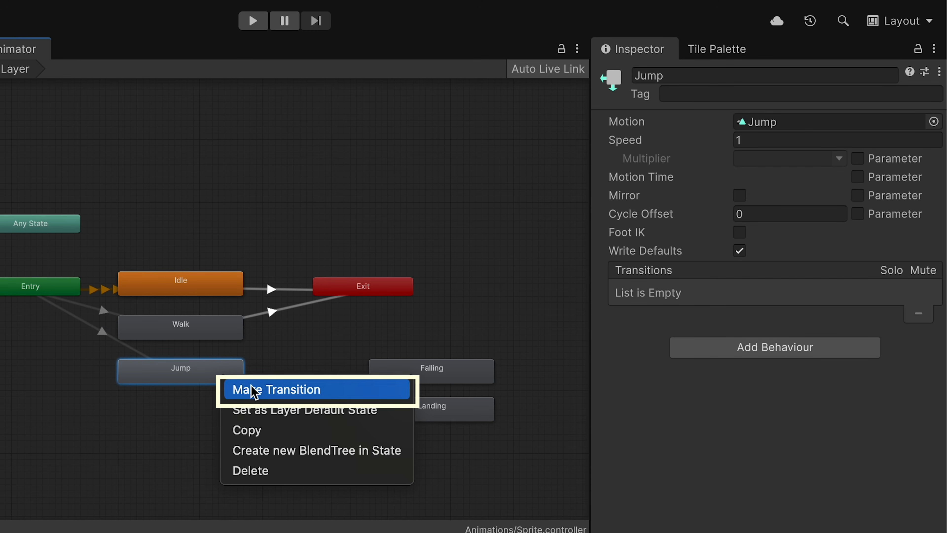
pyautogui.click(248, 389)
pyautogui.click(360, 283)
pyautogui.click(298, 322)
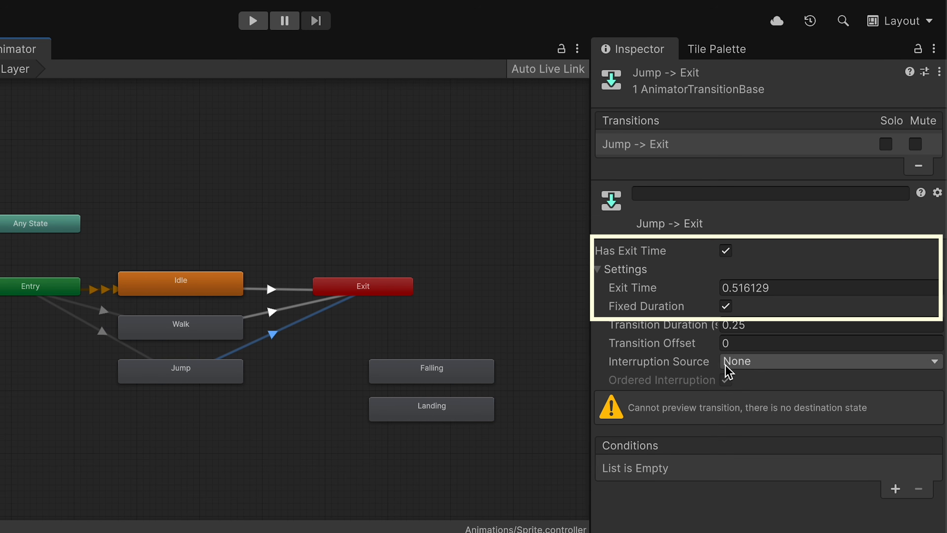
pyautogui.click(728, 250)
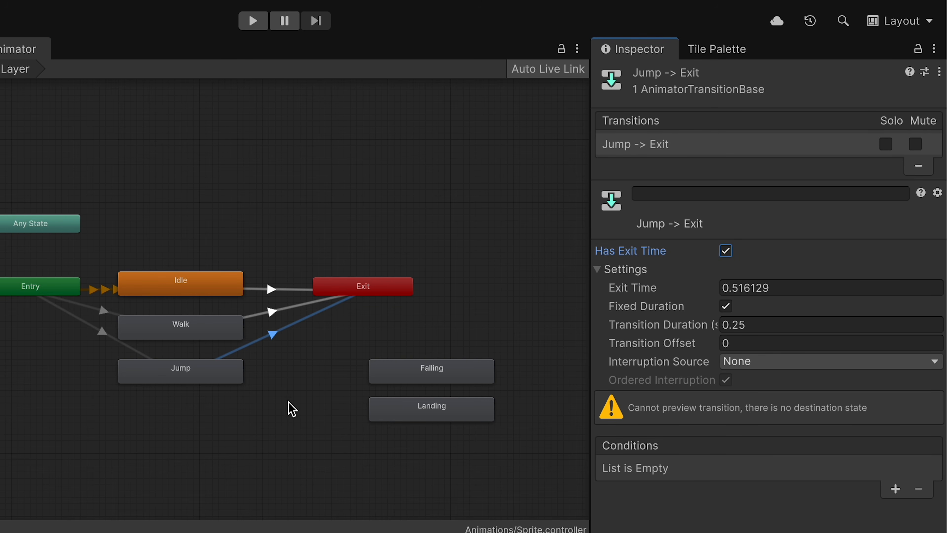
pyautogui.click(756, 289)
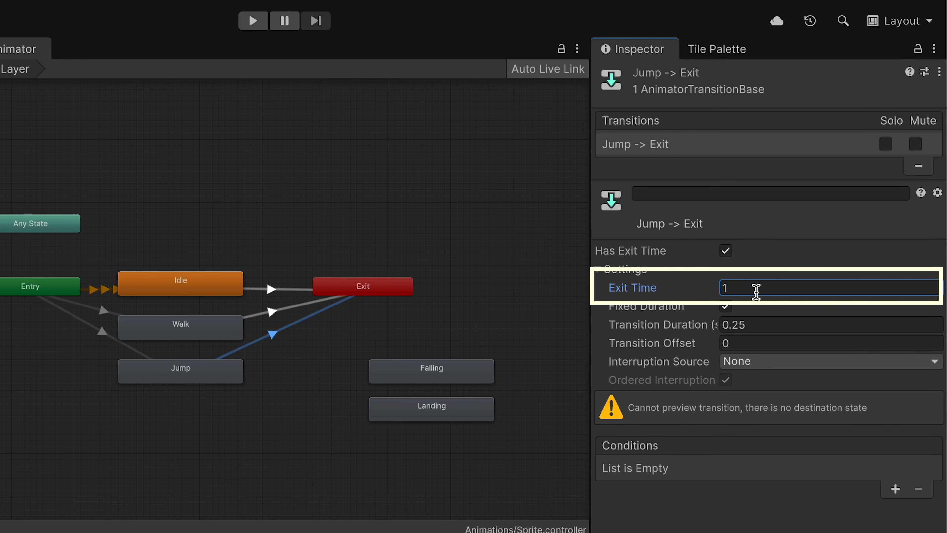
pyautogui.write('1')
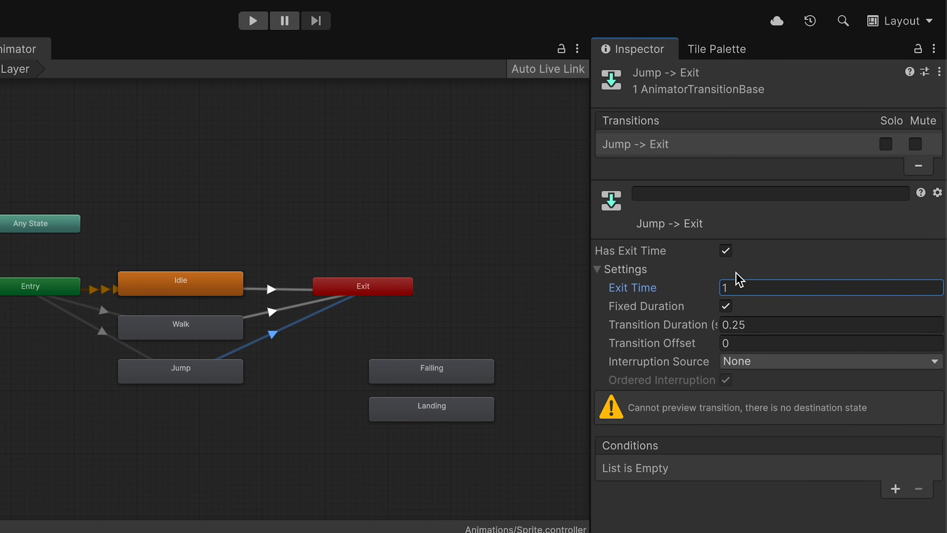
pyautogui.click(749, 323)
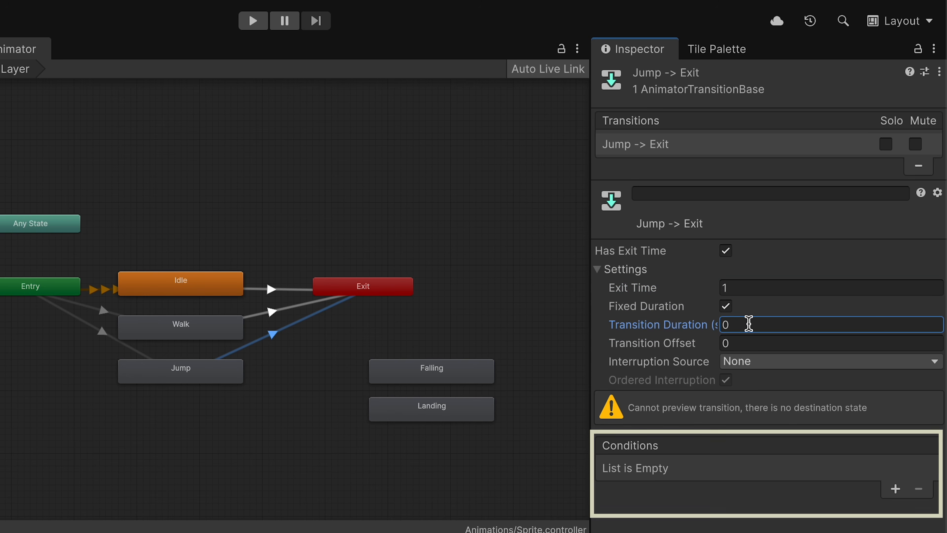
# Add the condition isJumping set to false to the Jump to Exit transition.
pyautogui.click(894, 489)
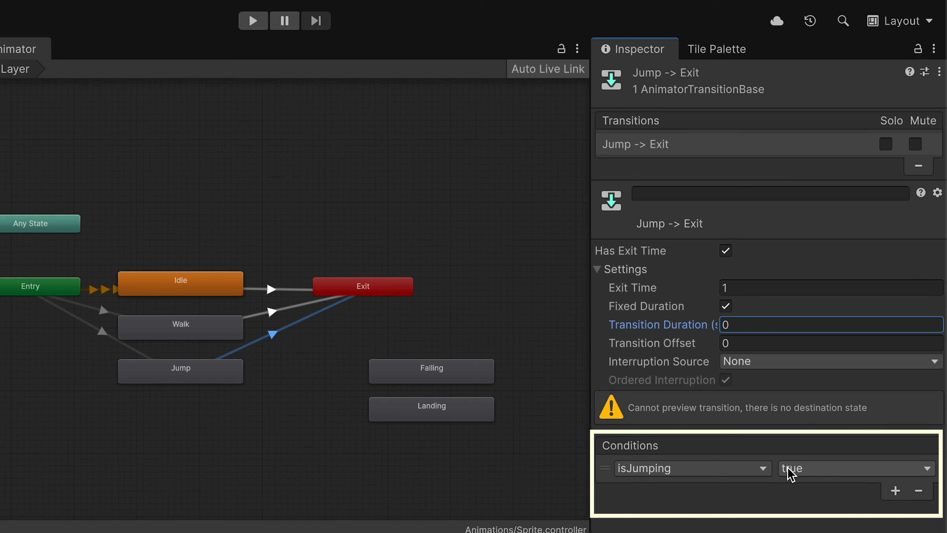
pyautogui.click(792, 474)
pyautogui.click(803, 500)
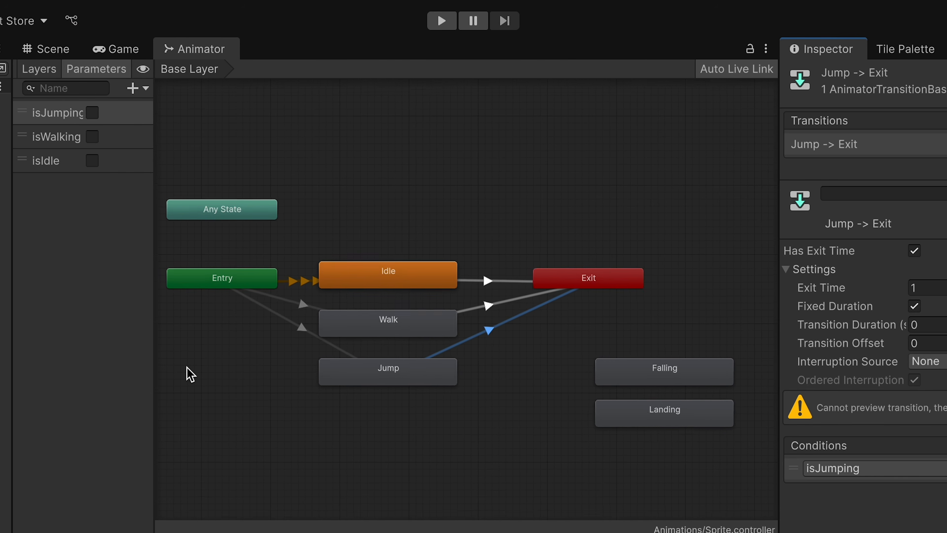
pyautogui.scroll(1, 190, 373)
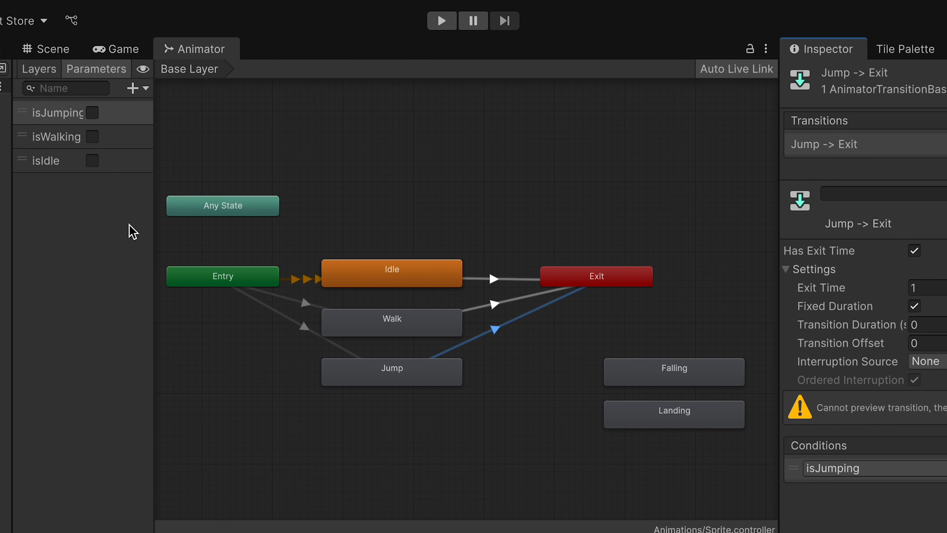
pyautogui.moveTo(390, 319); pyautogui.dragTo(388, 304)
pyautogui.moveTo(400, 386); pyautogui.dragTo(399, 357)
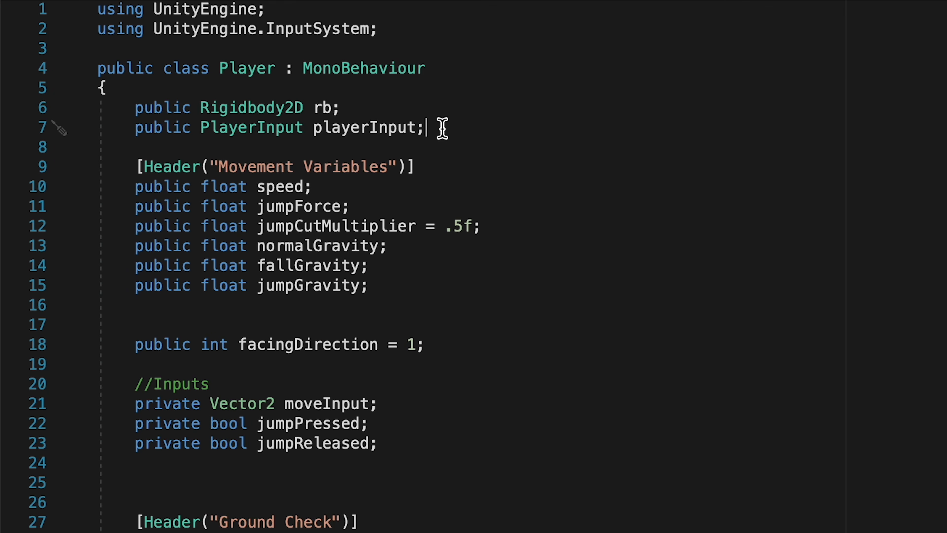
pyautogui.press('Return')
pyautogui.press('Down')
pyautogui.press('BackSpace')
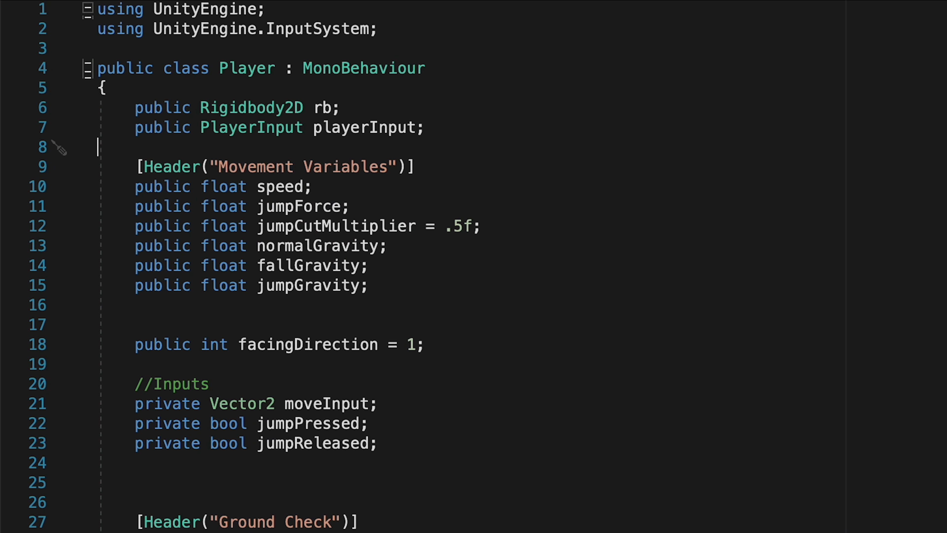
# Declare a public Animator field named anim below the playerInput field in the Player script.
pyautogui.click(457, 127)
pyautogui.press('Return')
pyautogui.write('public ')
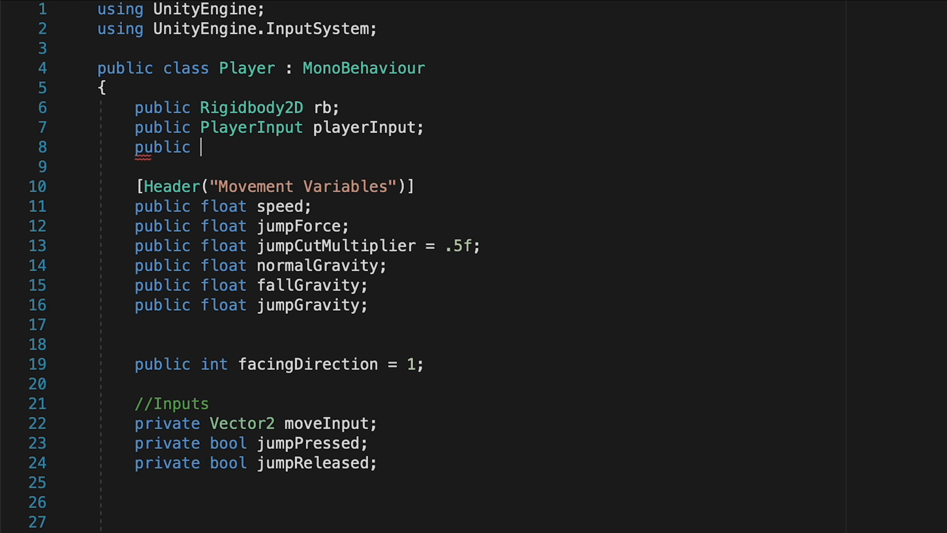
pyautogui.write('Animator anim;')
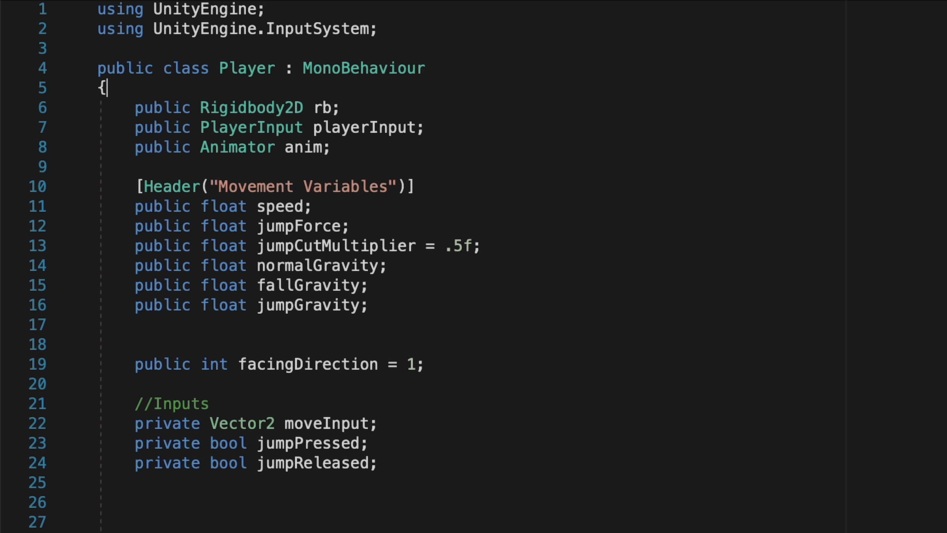
# Add a Header attribute reading "Components" above the Rigidbody2D field at the start of the Player class.
pyautogui.press('Return')
pyautogui.write('[Header("Co')
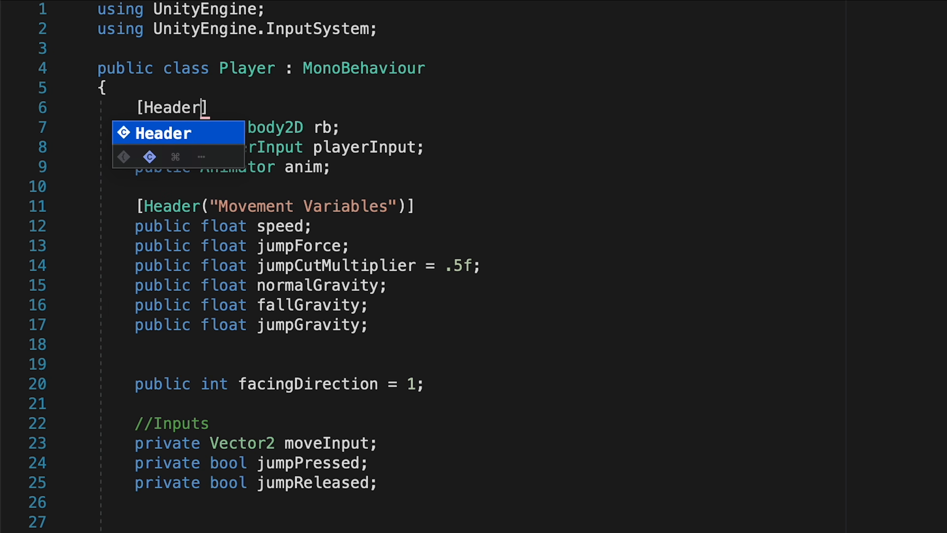
pyautogui.write('mponent')
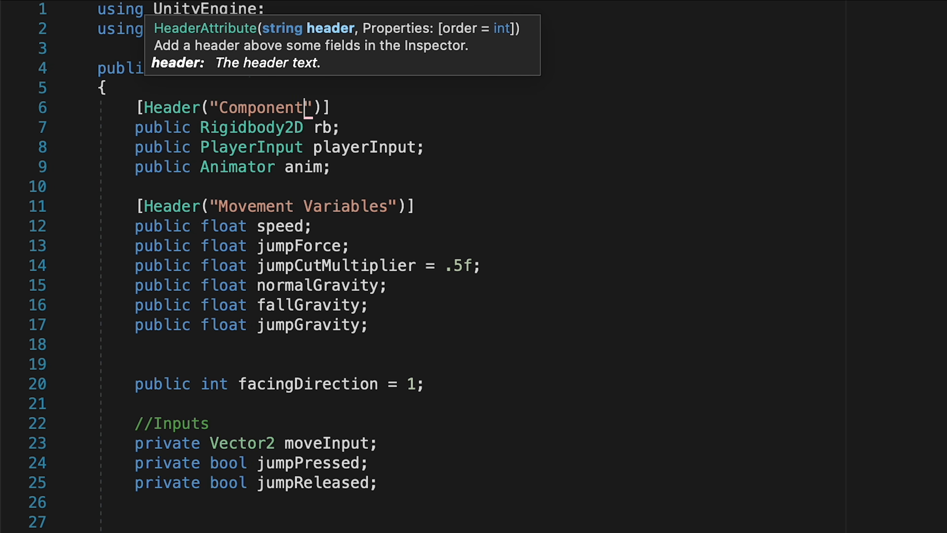
pyautogui.write('s')
pyautogui.click(467, 151)
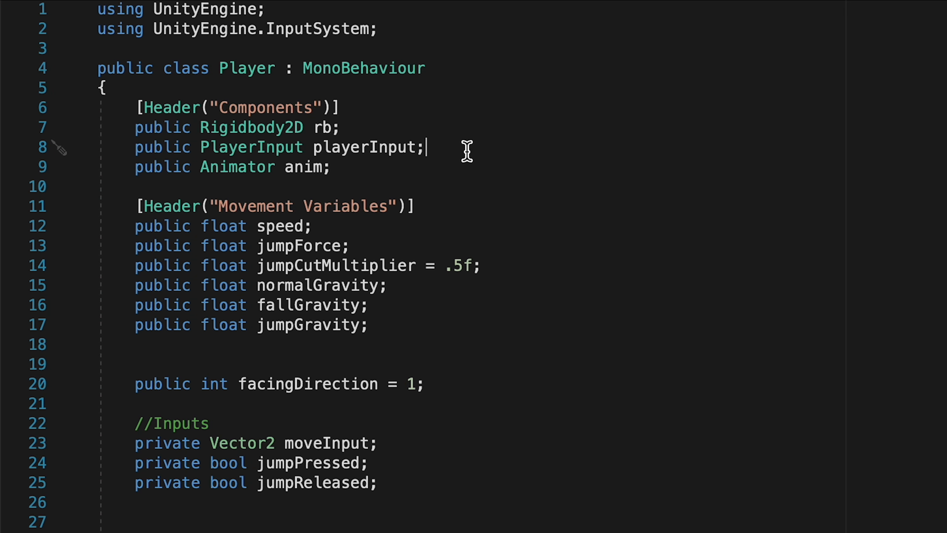
# Add an empty void method named HandleAnimations between the CheckGrounded and Flip methods in the Player script.
pyautogui.scroll(-20, 467, 152)
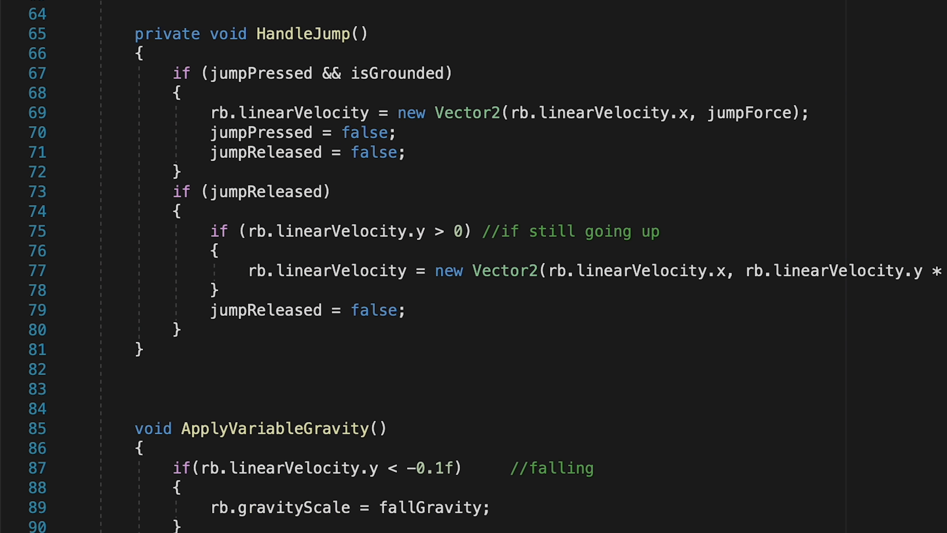
pyautogui.scroll(-10, 467, 151)
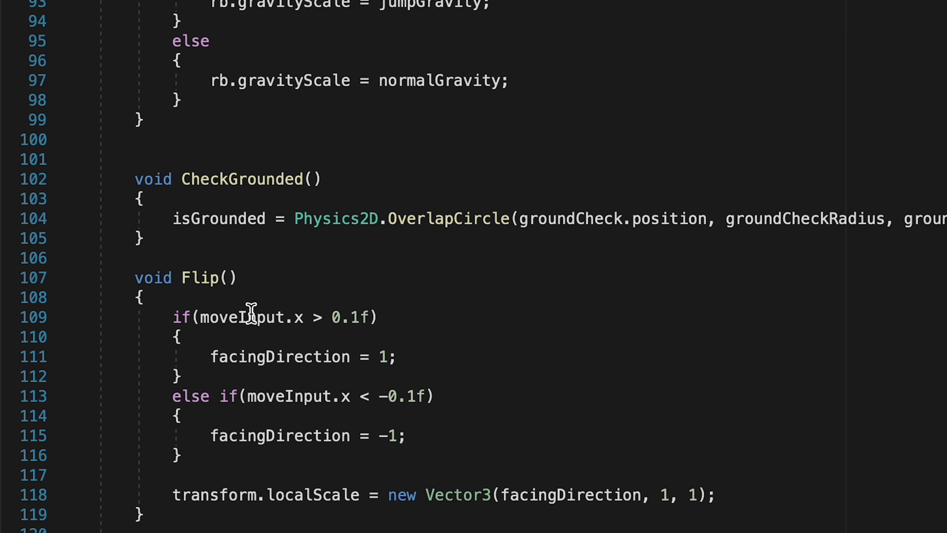
pyautogui.scroll(-2, 281, 334)
pyautogui.click(215, 212)
pyautogui.press('Return')
pyautogui.press('Return')
pyautogui.press('Return')
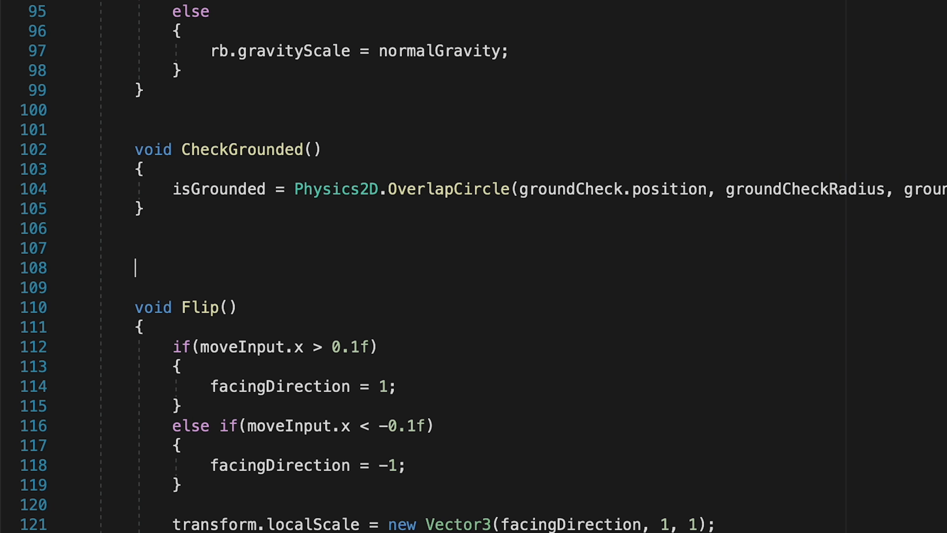
pyautogui.write('void HandleAnimations() {')
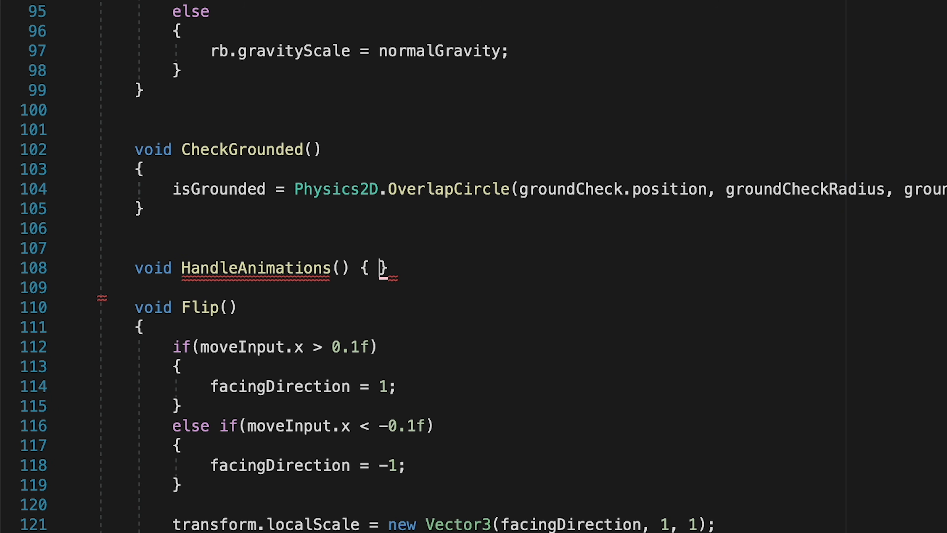
pyautogui.press('Return')
pyautogui.scroll(-1, 474, 266)
pyautogui.scroll(-1, 474, 267)
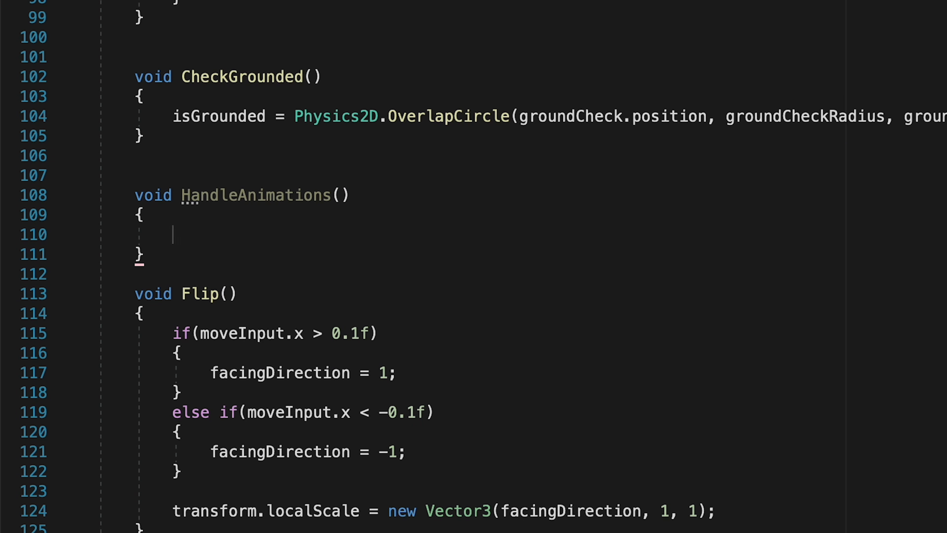
# In HandleAnimations, call anim.SetBool for "isIdle" with the condition moveInput.x < .1f && isGrounded.
pyautogui.write('anim.SetBoo')
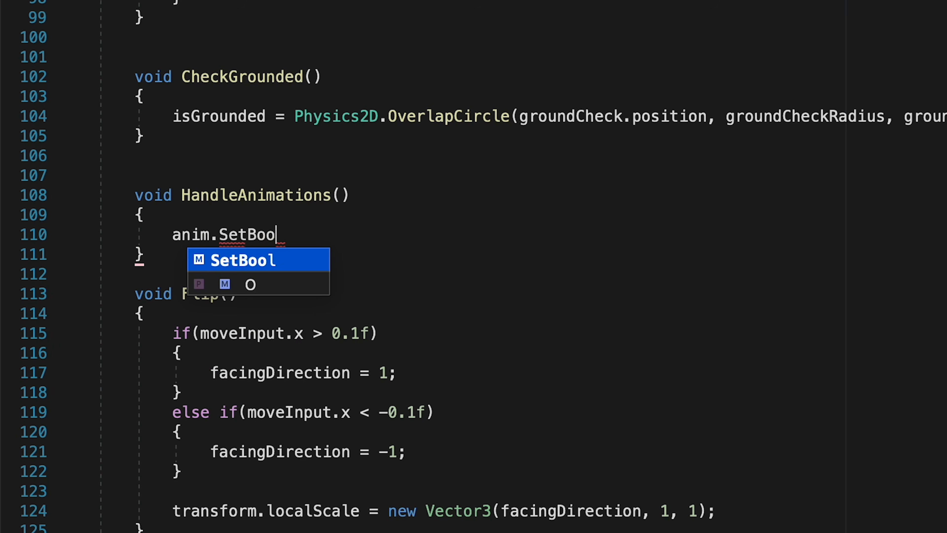
pyautogui.write('l("isIdle"')
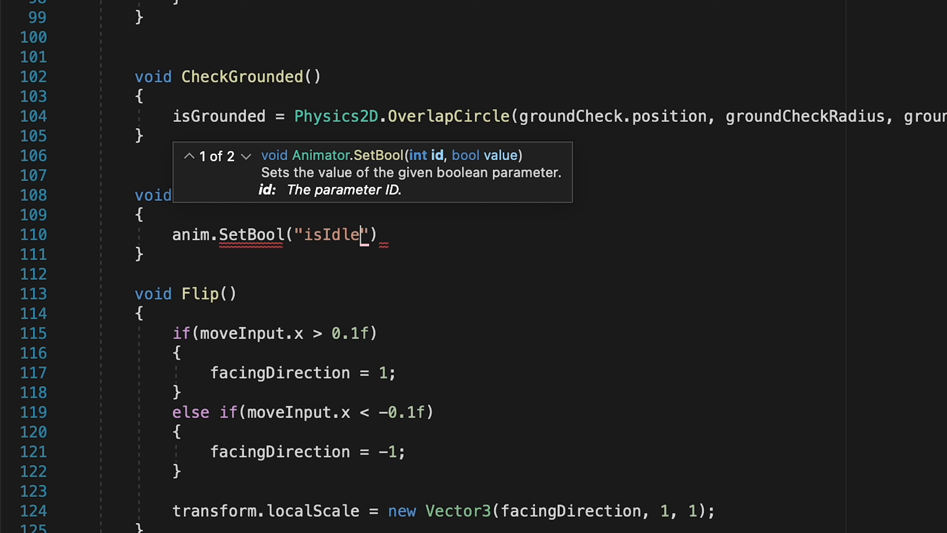
pyautogui.write(', ')
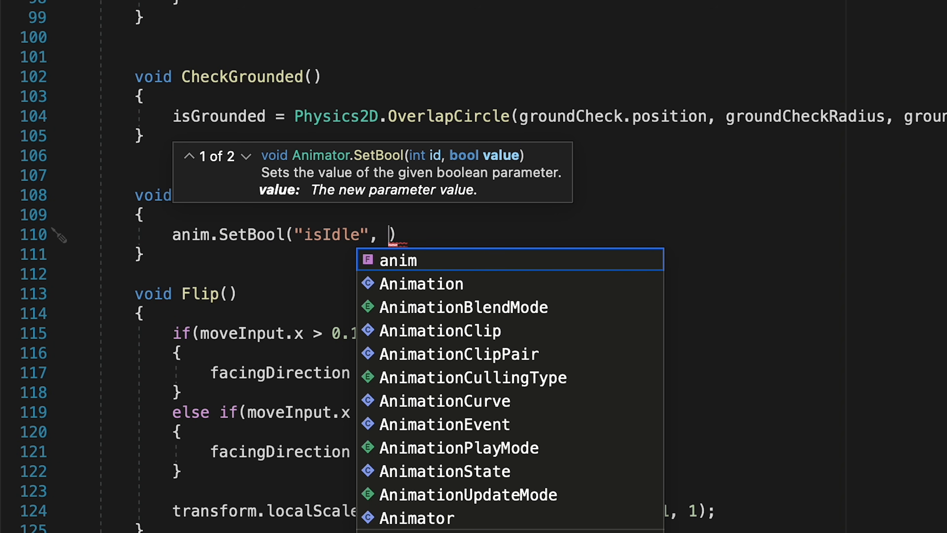
pyautogui.write('moveInput.x ')
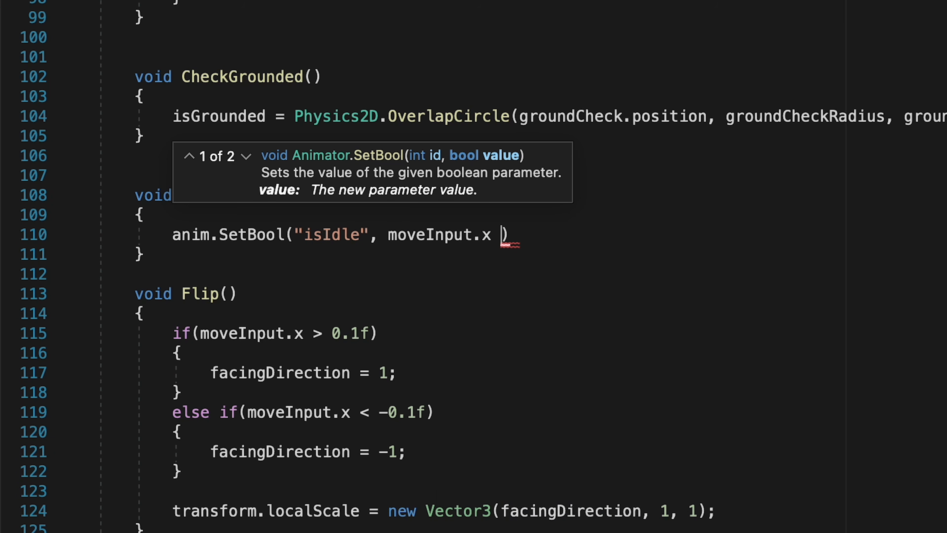
pyautogui.write('<')
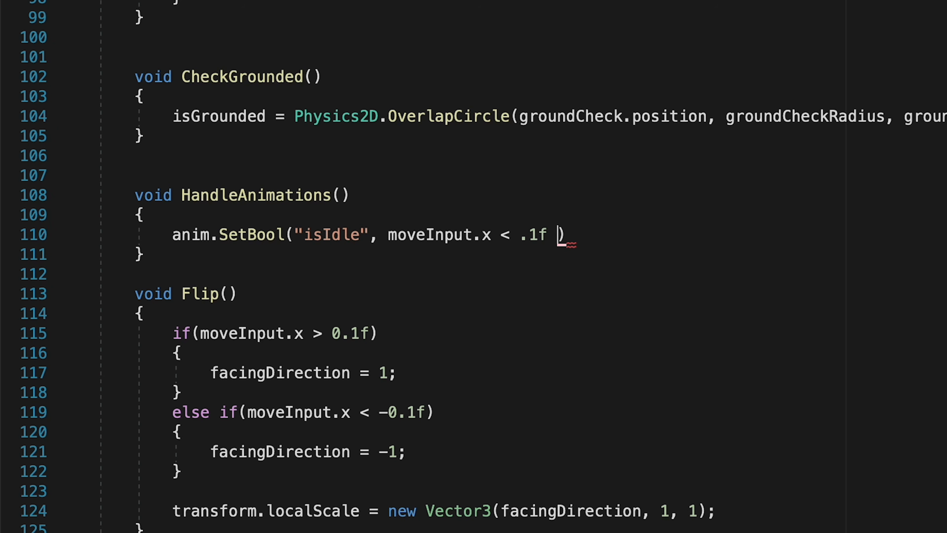
pyautogui.write('.1f && isGrounde')
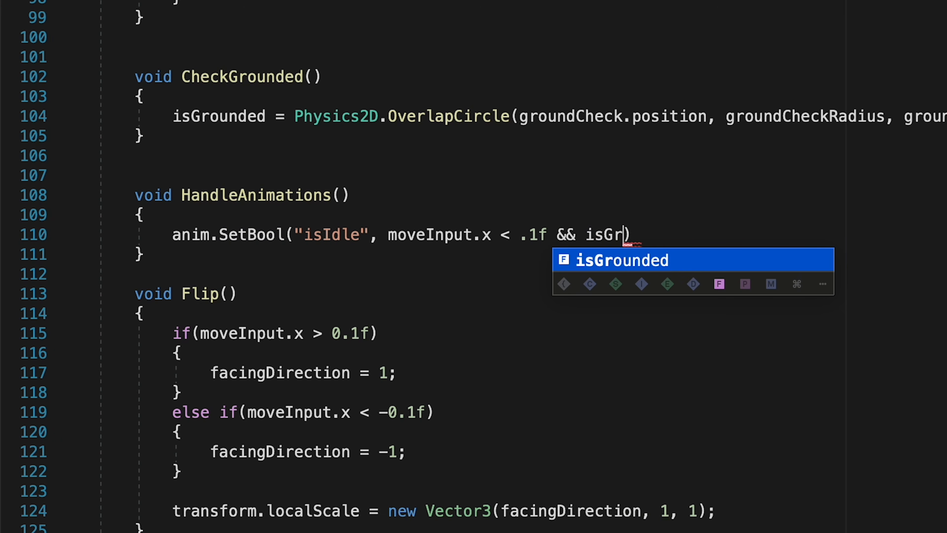
pyautogui.write('d)')
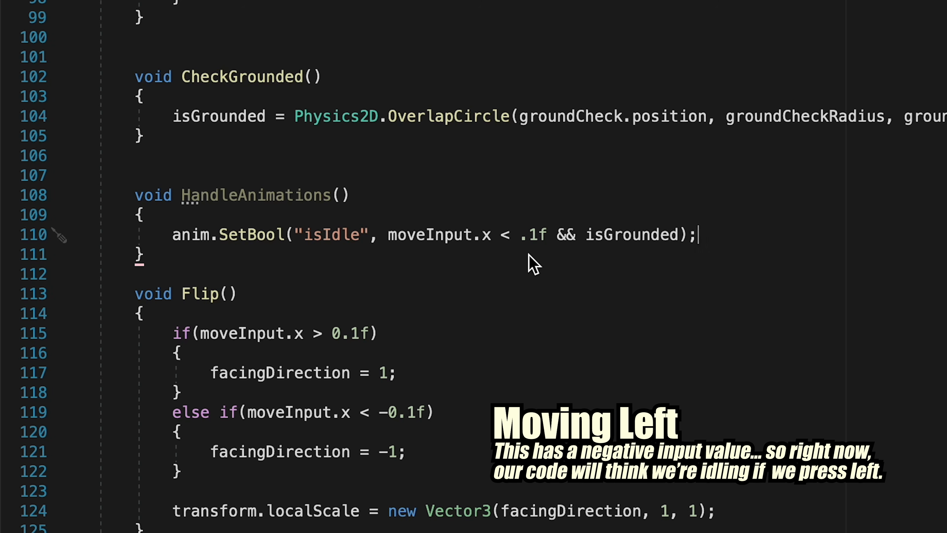
# Wrap moveInput.x in Mathf.Abs() within the isIdle SetBool condition.
pyautogui.click(389, 235)
pyautogui.write('(')
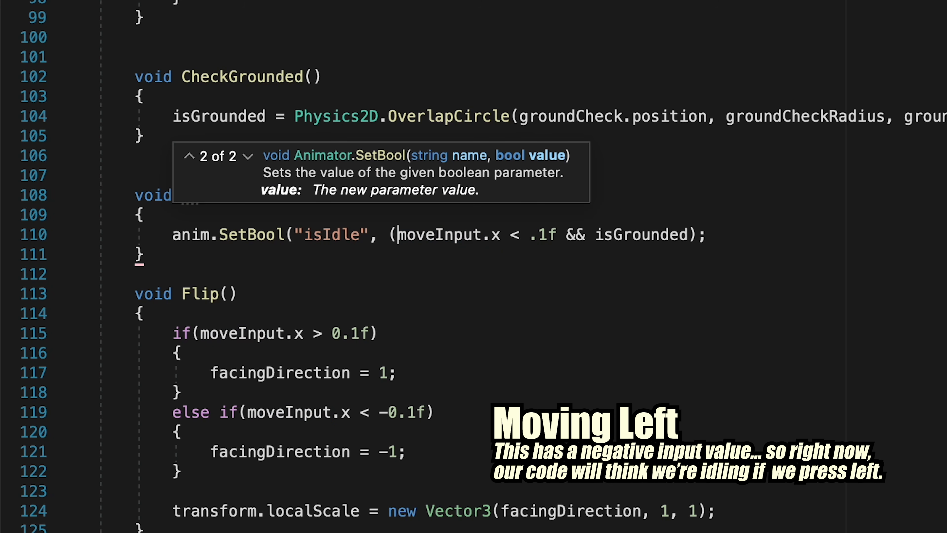
pyautogui.click(502, 236)
pyautogui.write(')')
pyautogui.click(389, 235)
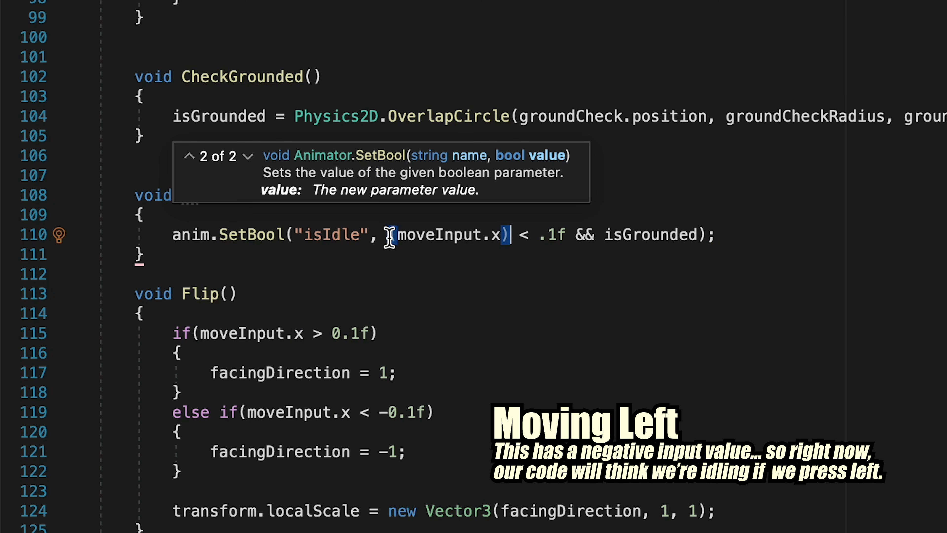
pyautogui.write('Mathf.Abs')
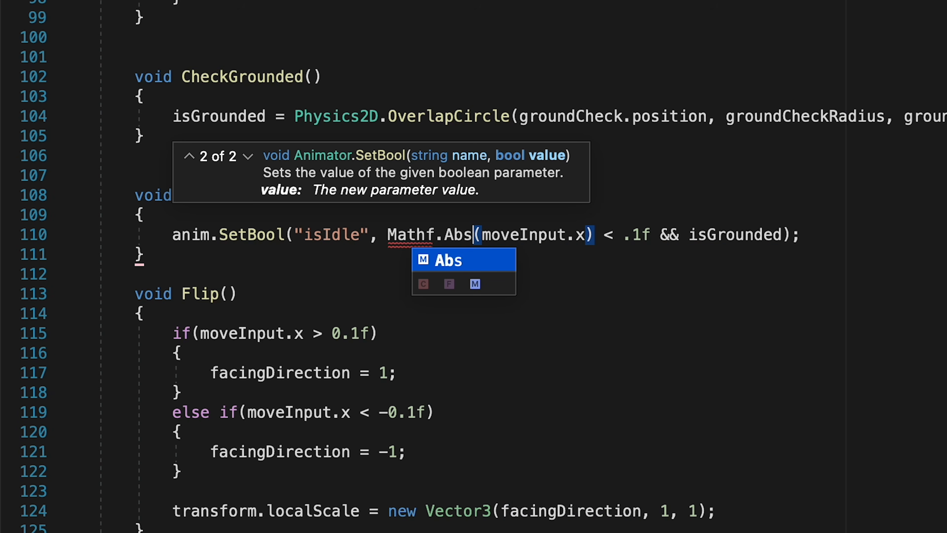
pyautogui.click(816, 237)
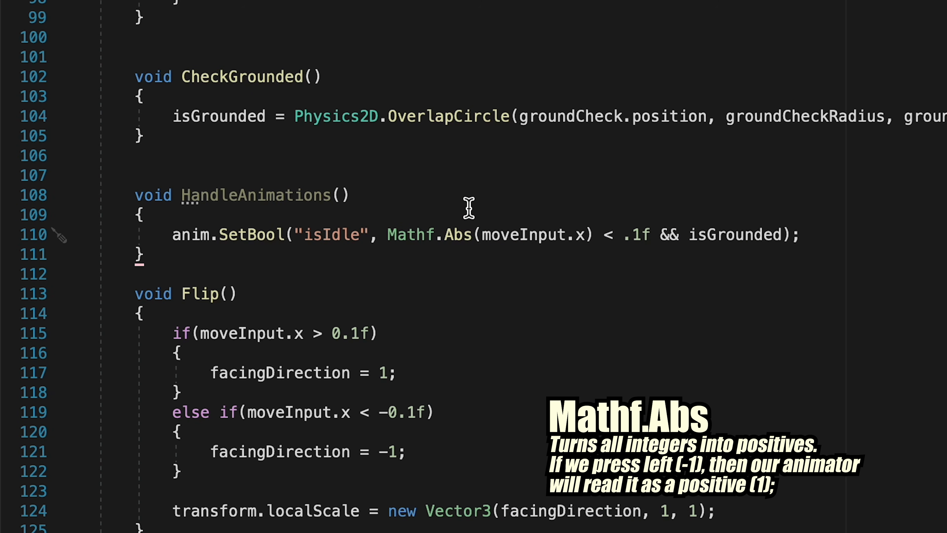
# Duplicate the isIdle SetBool line directly below it and change the copy's parameter name to "isWalking".
pyautogui.press('shift+super+Left')
pyautogui.press('super+c')
pyautogui.press('Right')
pyautogui.press('Return')
pyautogui.press('super+v')
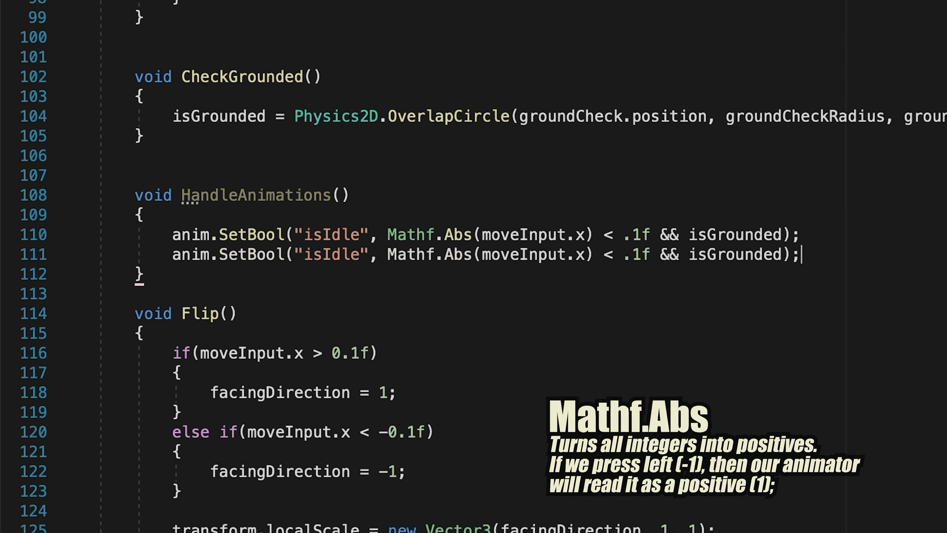
pyautogui.click(363, 260)
pyautogui.press('BackSpace')
pyautogui.press('BackSpace')
pyautogui.press('BackSpace')
pyautogui.press('BackSpace')
pyautogui.write('Walking')
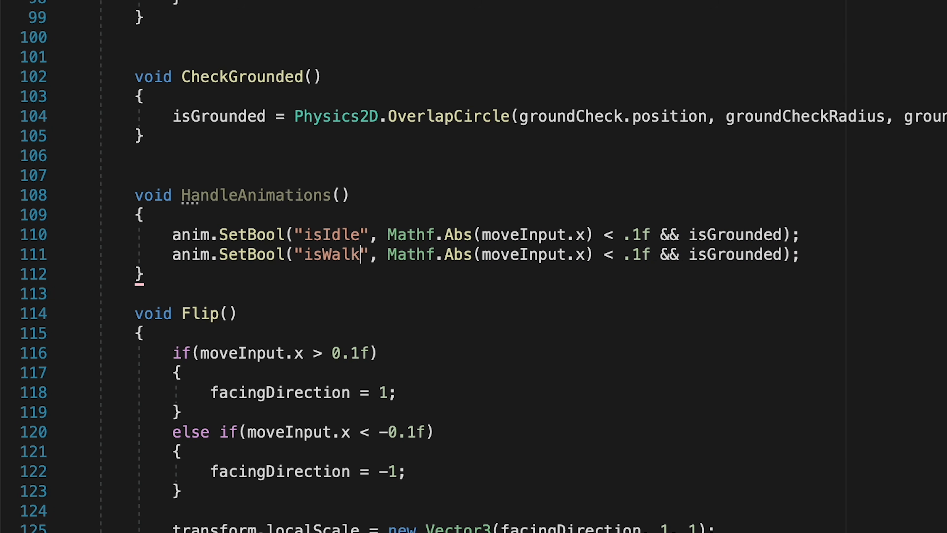
# Change the comparison operator in the isWalking condition to greater than (>).
pyautogui.click(641, 254)
pyautogui.press('BackSpace')
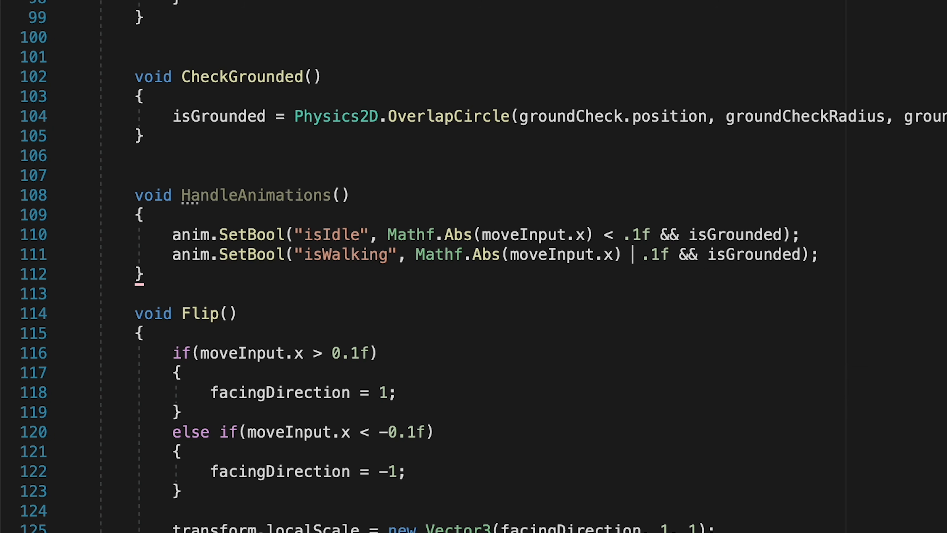
pyautogui.write('>')
pyautogui.press('Down')
pyautogui.press('Down')
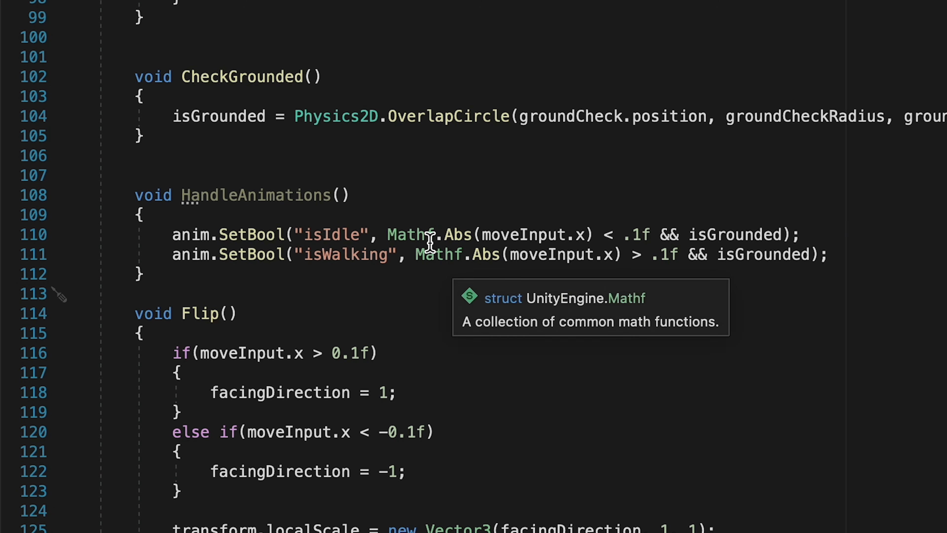
# Call HandleAnimations(); after Flip(); in the Update method.
pyautogui.scroll(12, 260, 224)
pyautogui.scroll(9, 261, 272)
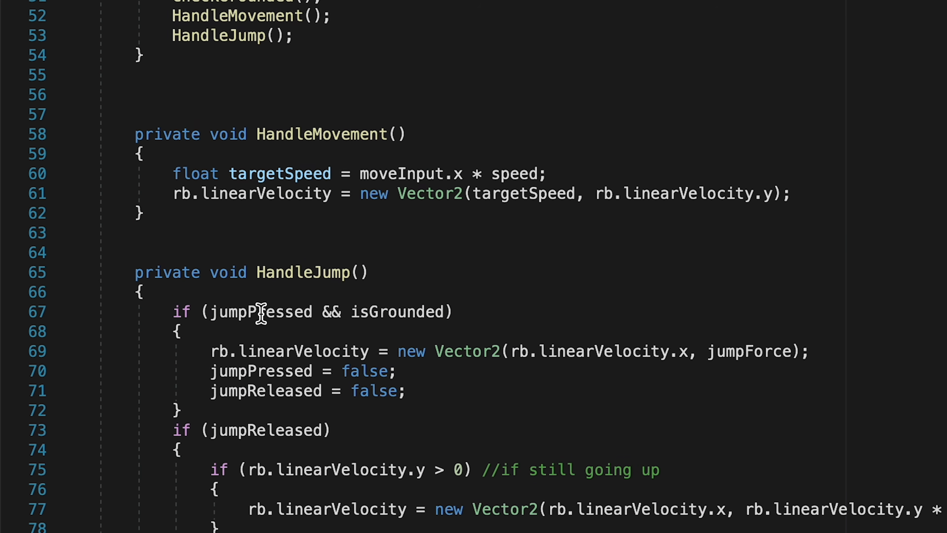
pyautogui.click(256, 152)
pyautogui.press('Return')
pyautogui.write('HandleAnimatio')
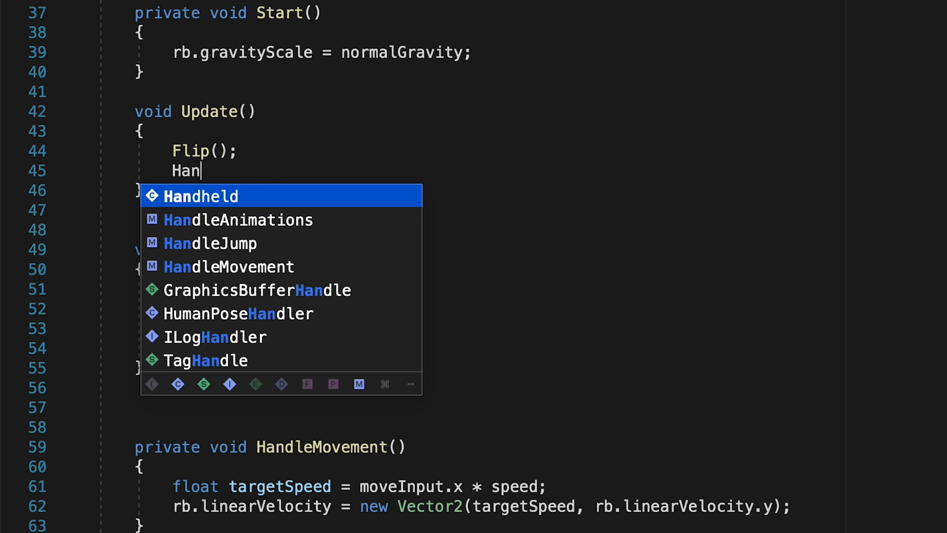
pyautogui.write('ns();')
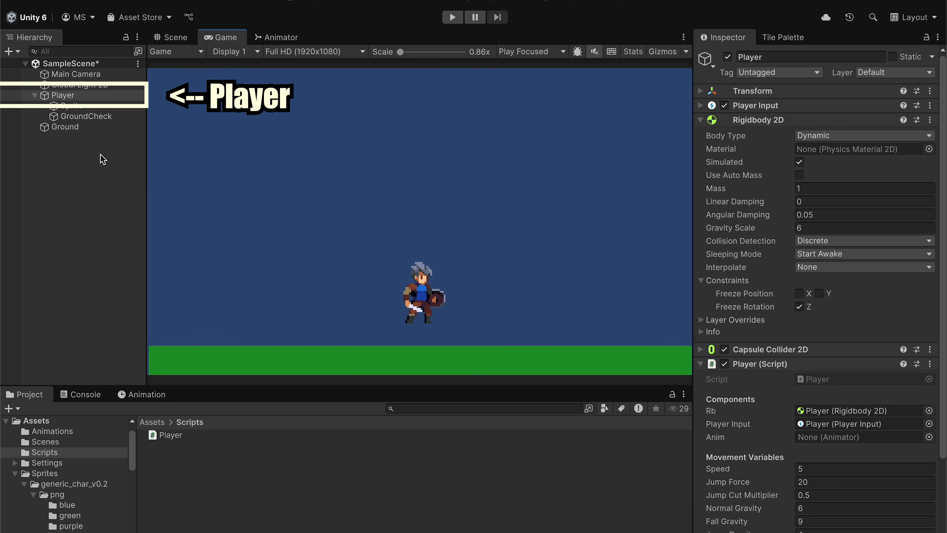
# Switch to Unity and assign the Sprite child's Animator to the Anim field of the Player script component.
pyautogui.click(701, 120)
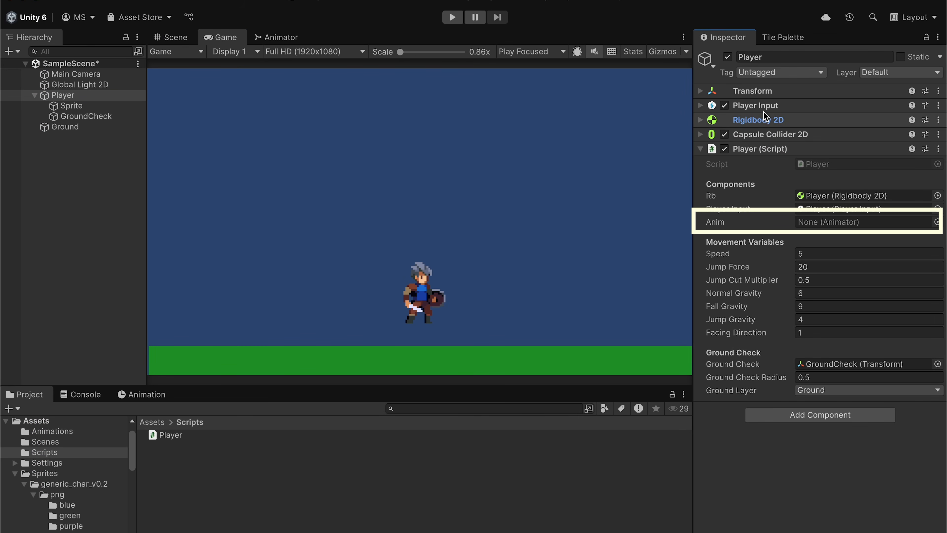
pyautogui.moveTo(93, 105); pyautogui.dragTo(849, 223)
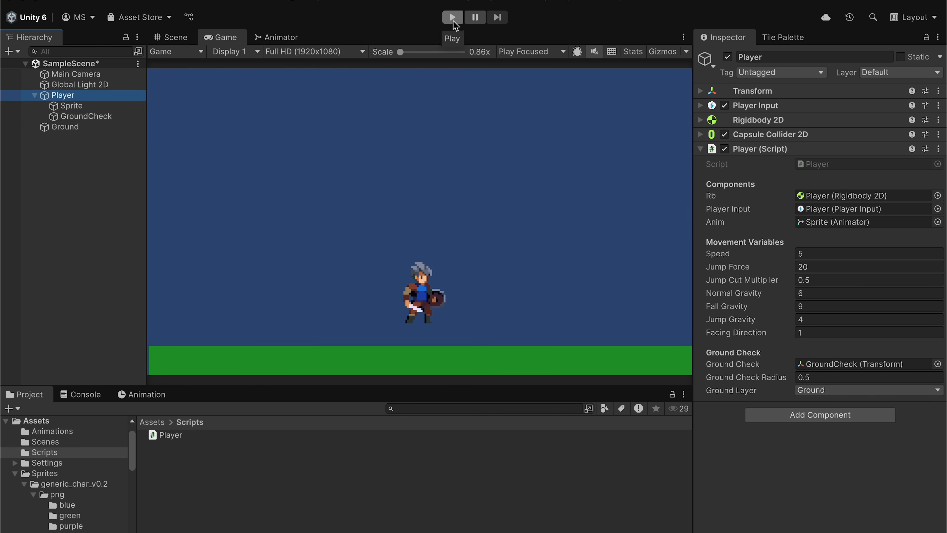
# Run the game and walk the player left and right to test the idle and walk animations.
pyautogui.click(452, 19)
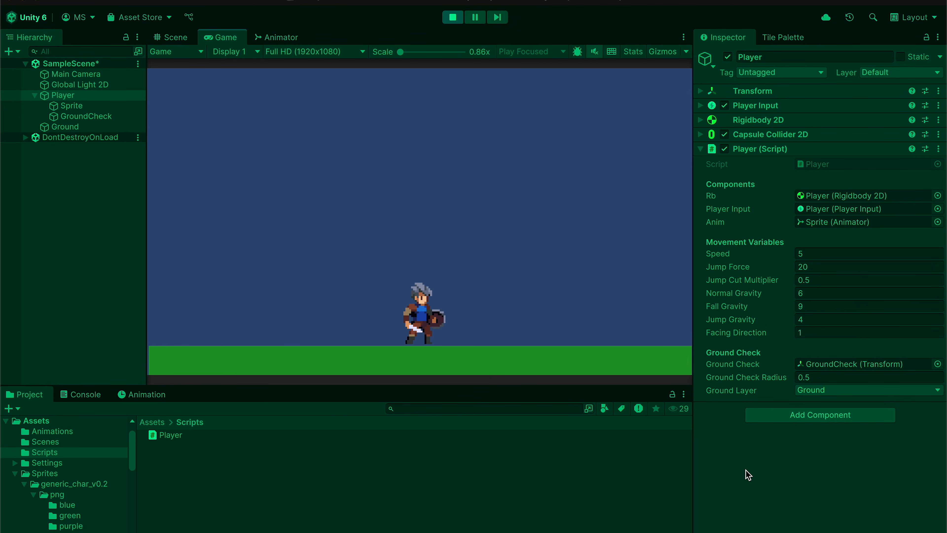
pyautogui.press('a')
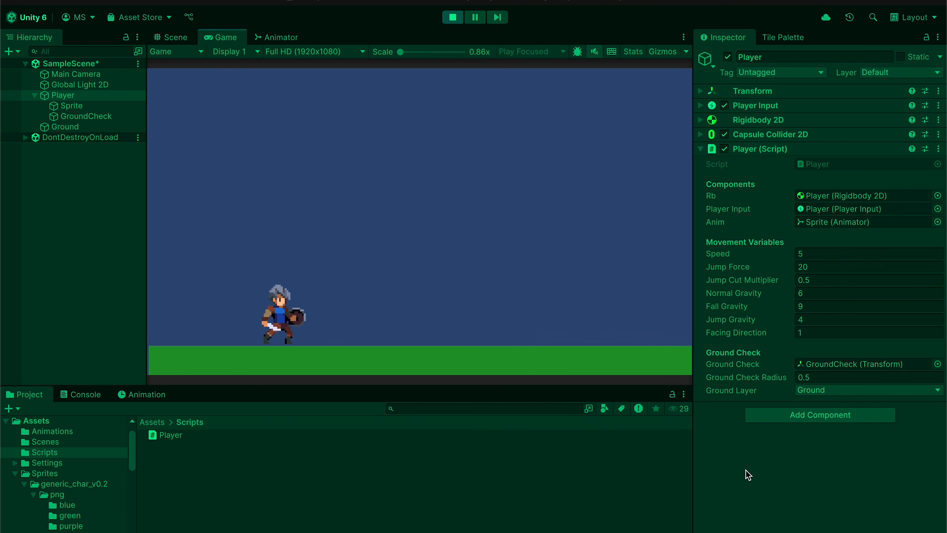
pyautogui.press('d')
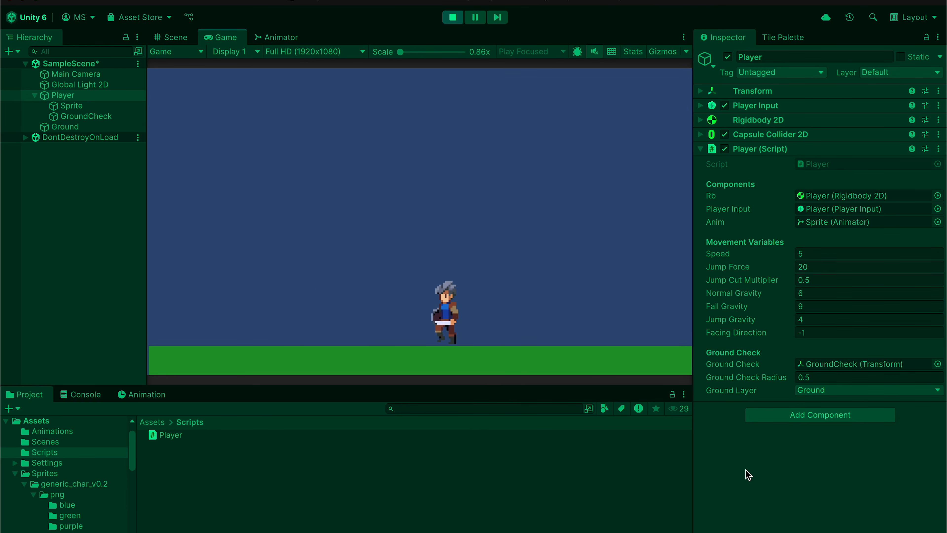
pyautogui.press('a')
# Show the Animator's parameters and states beside the running game and walk the player both ways to check the state changes.
pyautogui.click(276, 37)
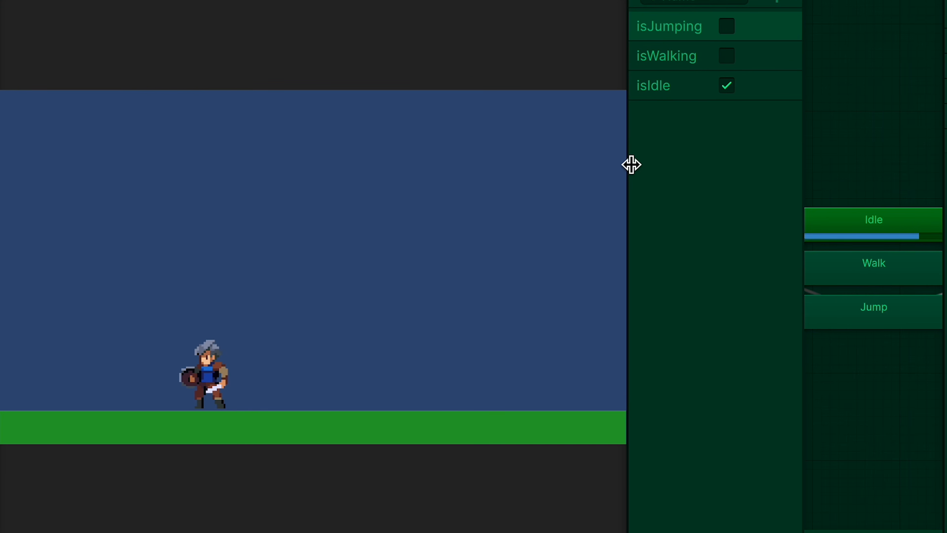
pyautogui.moveTo(632, 165); pyautogui.dragTo(362, 131)
pyautogui.scroll(-4, 558, 295)
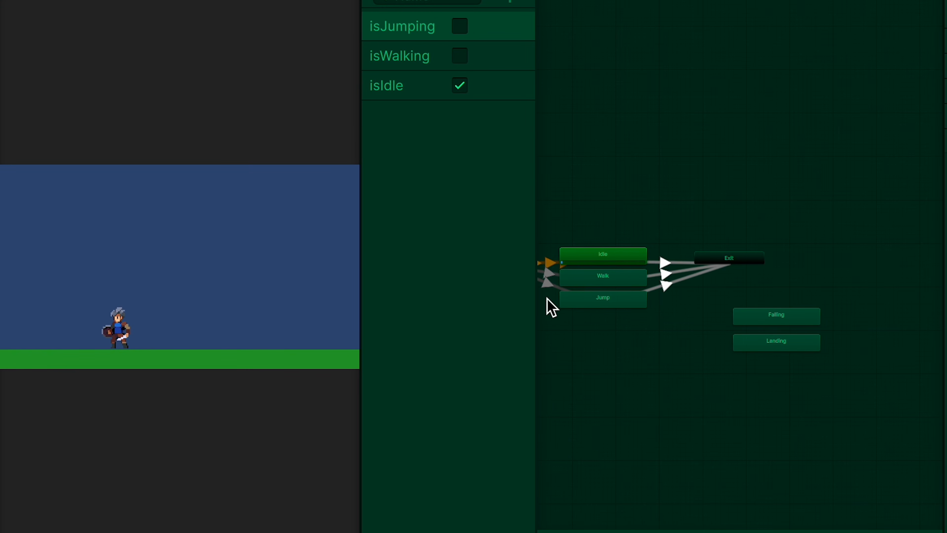
pyautogui.scroll(5, 573, 271)
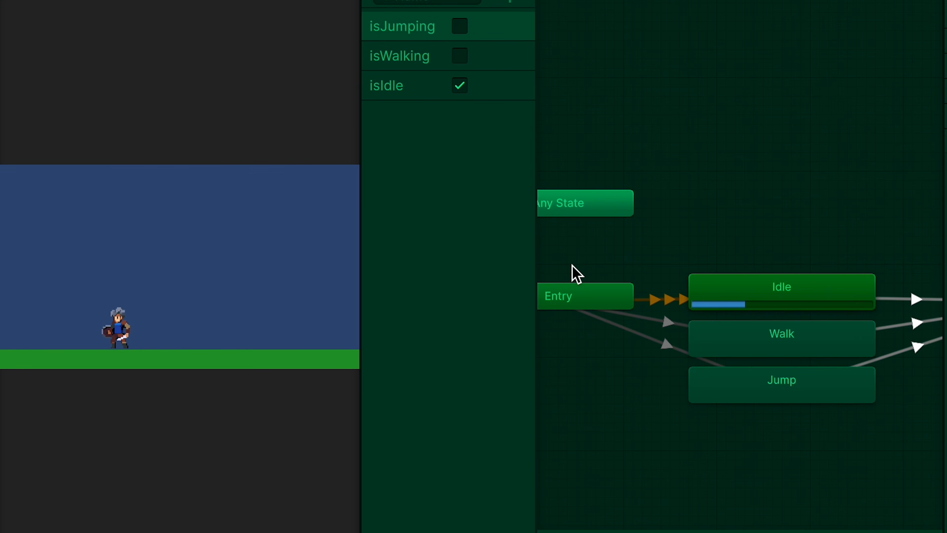
pyautogui.scroll(-5, 572, 265)
pyautogui.press('Right')
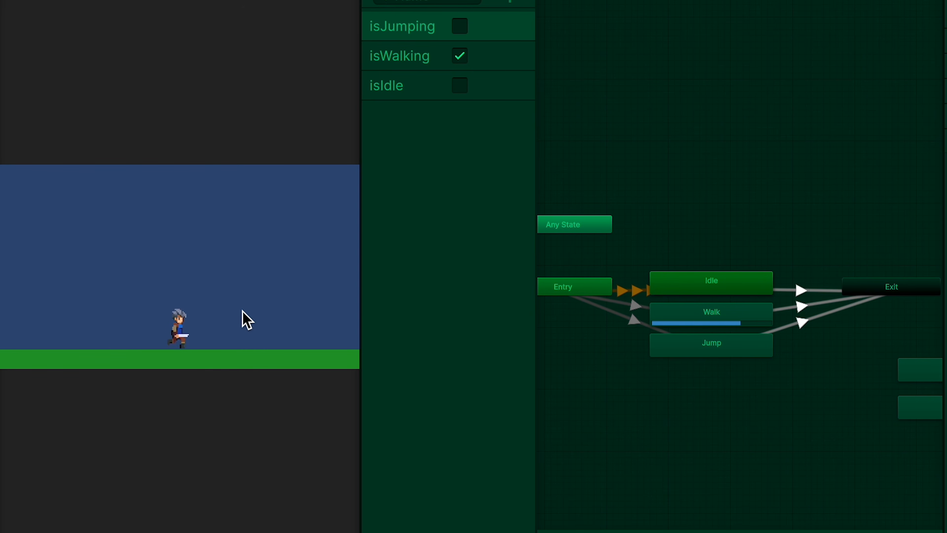
pyautogui.press('Left')
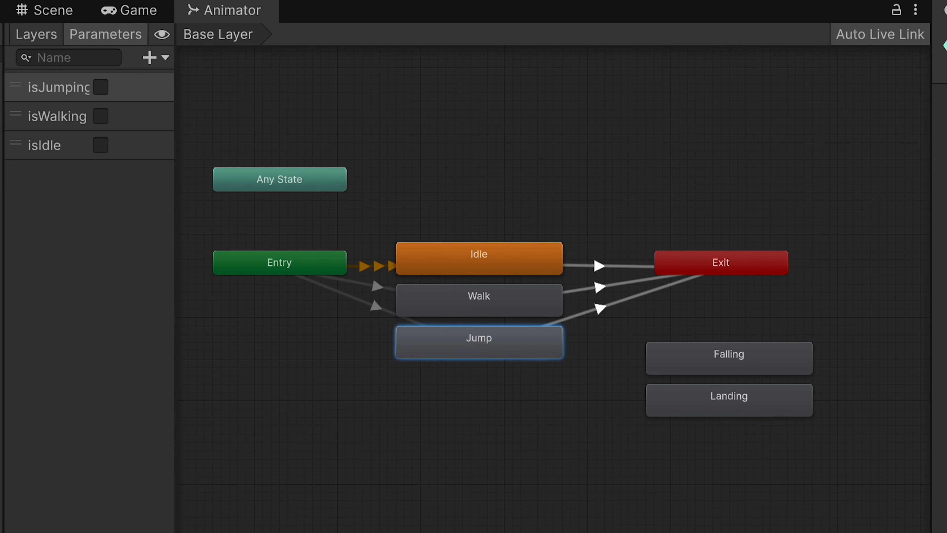
# Create a sub-state machine in the empty area below the Jump state in the Animator's Base Layer.
pyautogui.rightClick(463, 409)
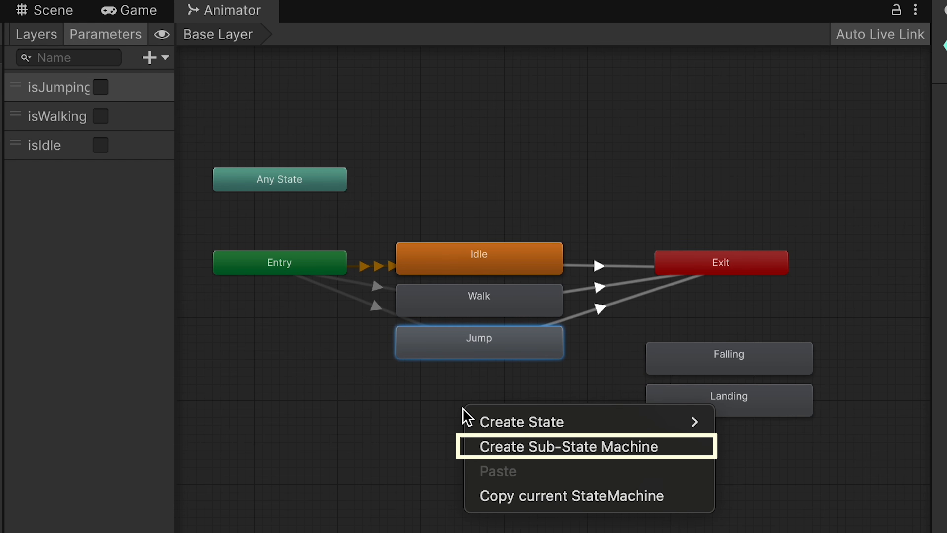
pyautogui.click(544, 448)
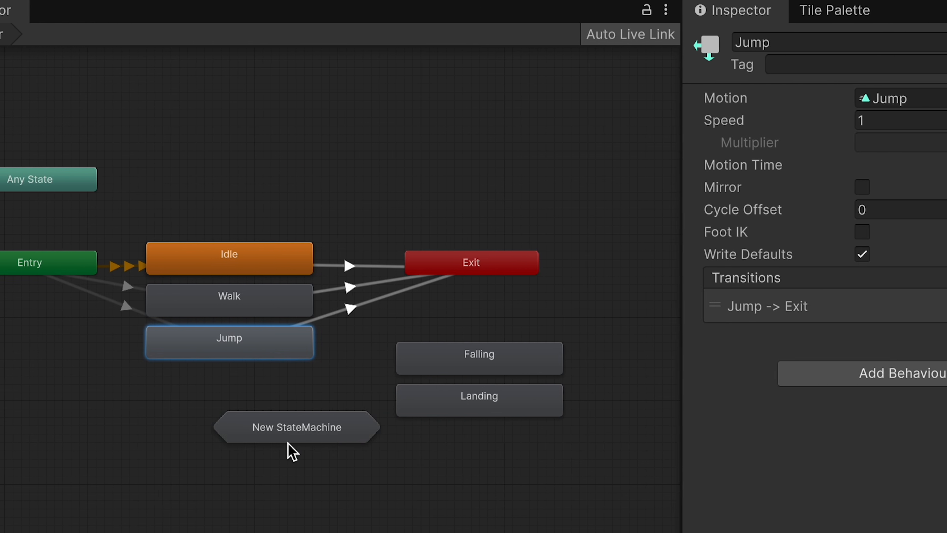
# Rename the new sub-state machine to Jump, place it directly below the Jump state and open it.
pyautogui.click(946, 35)
pyautogui.write('Jump')
pyautogui.press('Return')
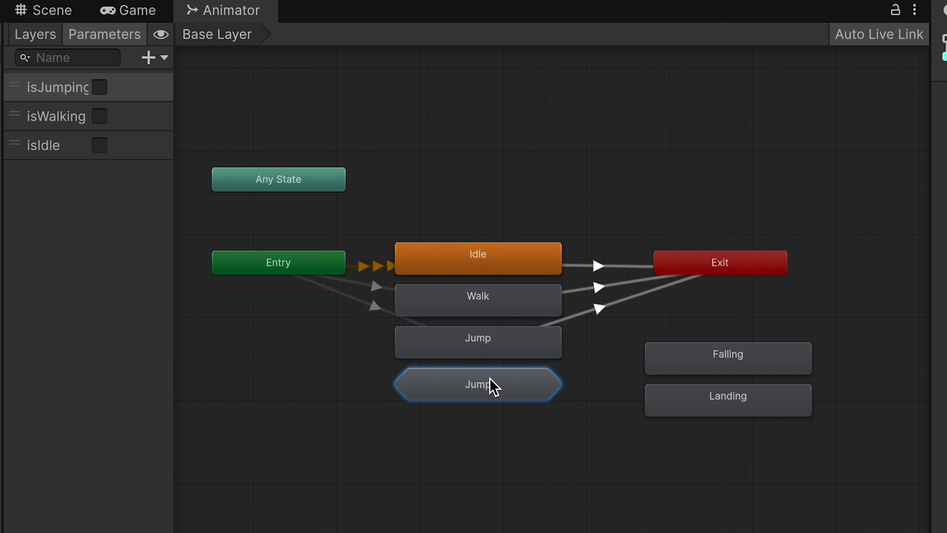
pyautogui.doubleClick(492, 387)
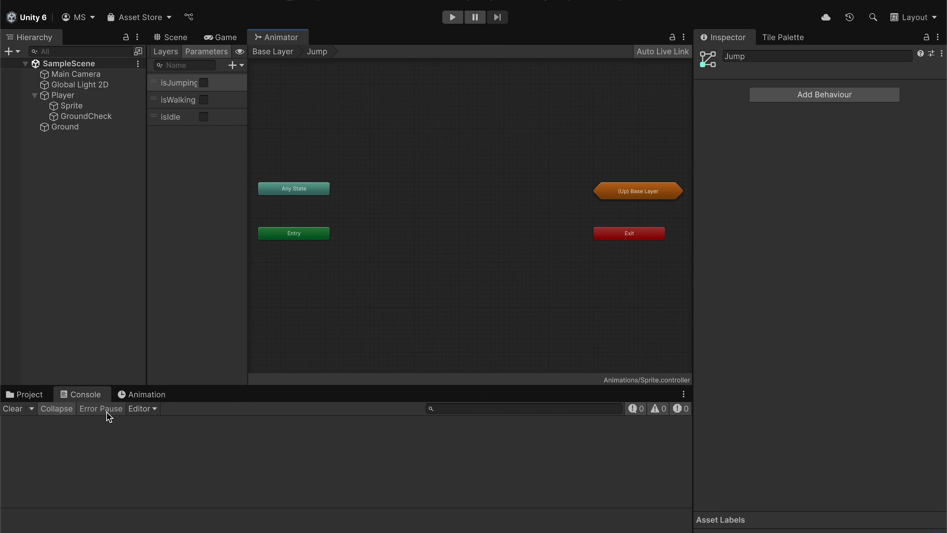
# Add the Jump, Falling and Landing clips from the Animations folder as states stacked in that order in the Jump sub-state machine.
pyautogui.click(30, 396)
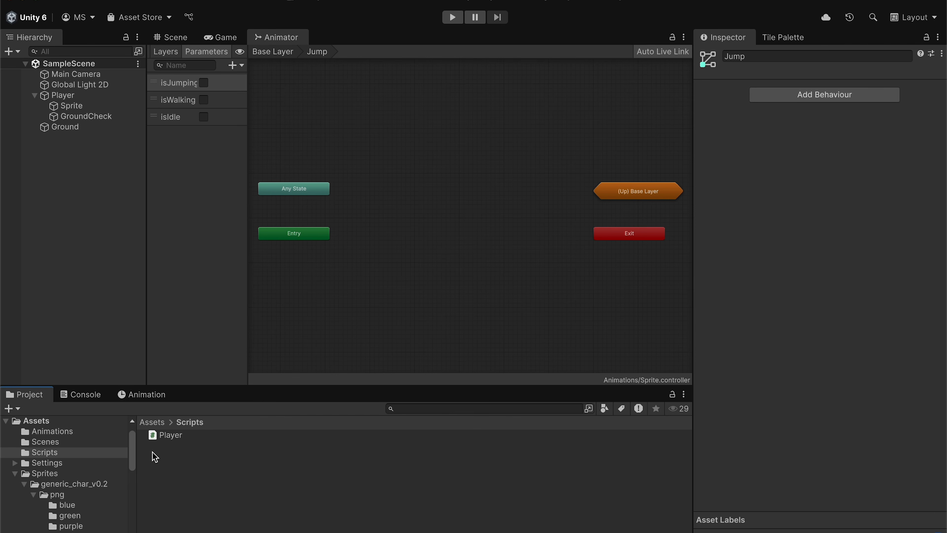
pyautogui.click(48, 433)
pyautogui.moveTo(168, 456); pyautogui.dragTo(400, 211)
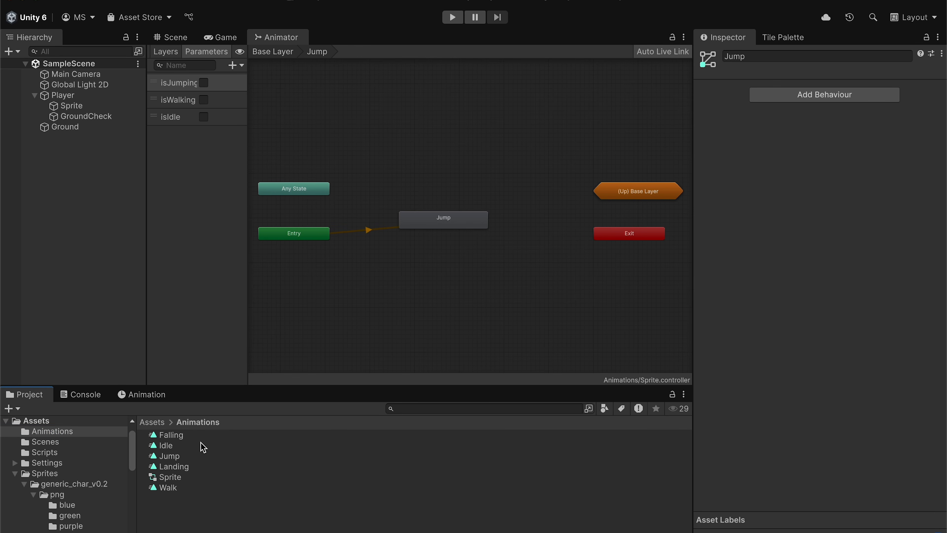
pyautogui.moveTo(302, 365); pyautogui.dragTo(409, 248)
pyautogui.moveTo(181, 466); pyautogui.dragTo(425, 285)
pyautogui.click(423, 253)
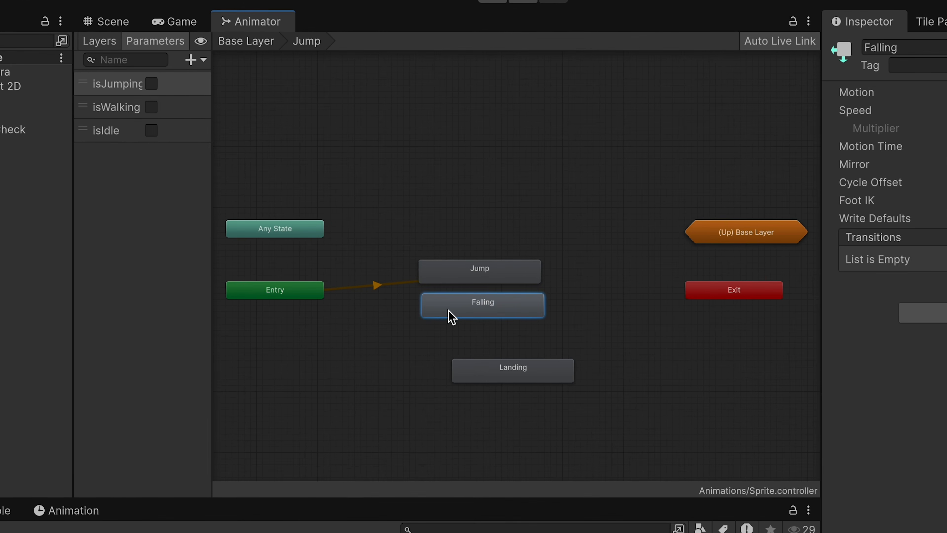
pyautogui.moveTo(485, 376); pyautogui.dragTo(455, 349)
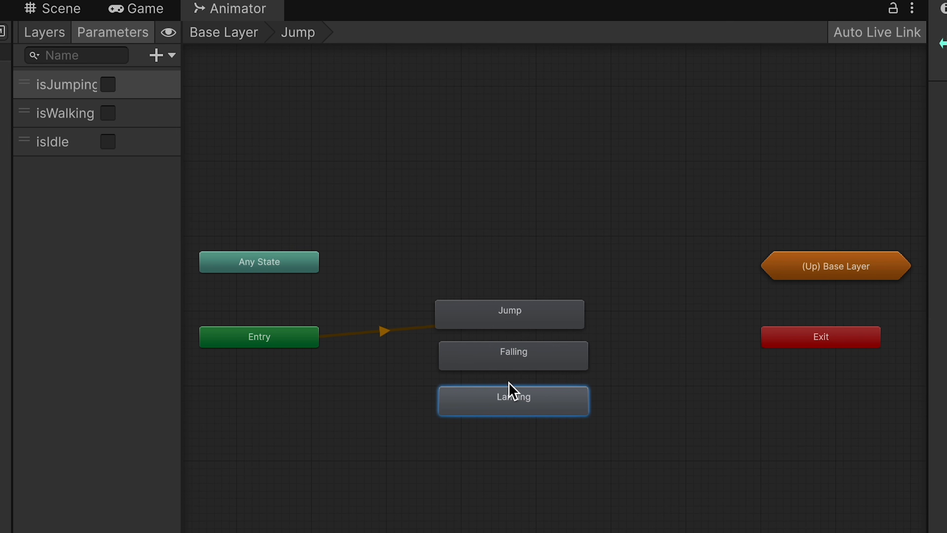
# Arrange the nodes with (Up) Base Layer below the Landing state and Entry above the Jump state.
pyautogui.moveTo(721, 230); pyautogui.dragTo(501, 392)
pyautogui.moveTo(539, 471); pyautogui.dragTo(480, 450)
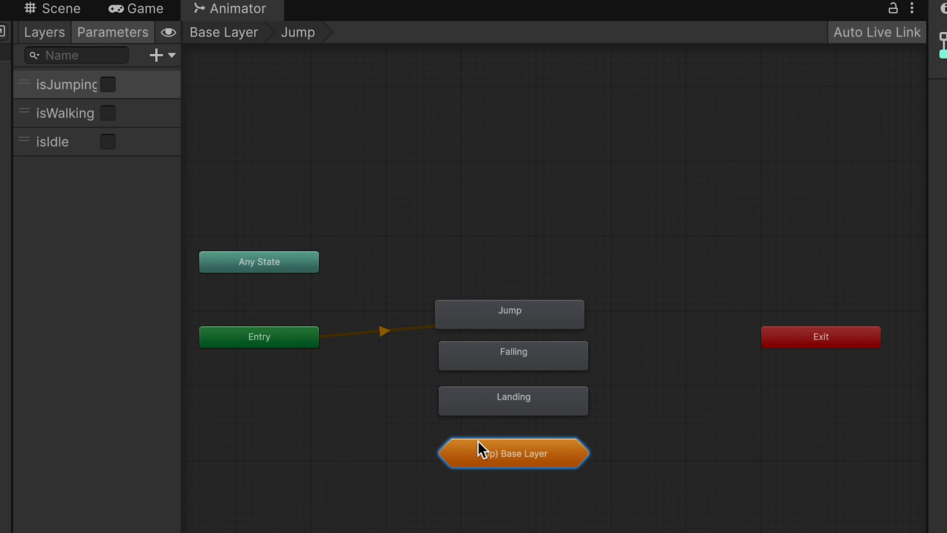
pyautogui.moveTo(289, 337); pyautogui.dragTo(531, 243)
pyautogui.scroll(3, 520, 328)
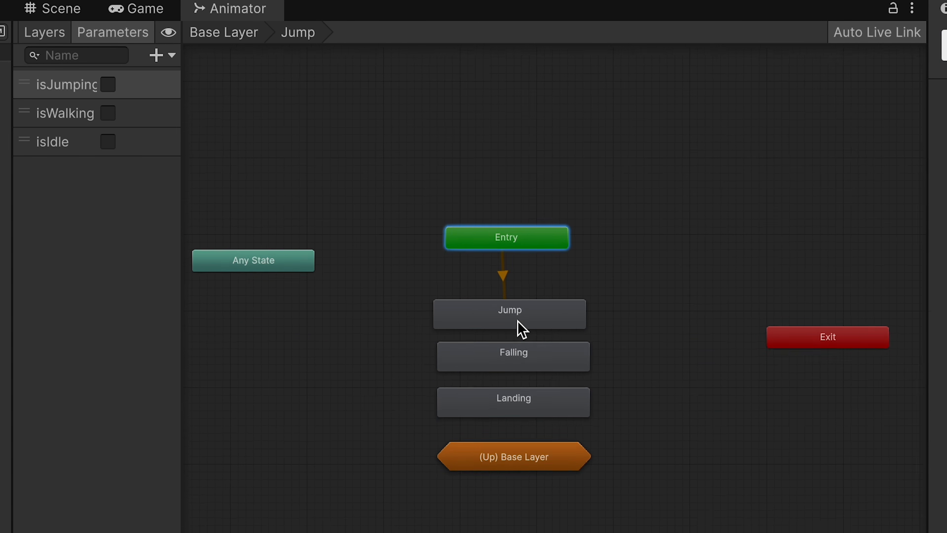
# Make transitions from the Jump state to Falling and from Falling to Landing.
pyautogui.click(512, 324)
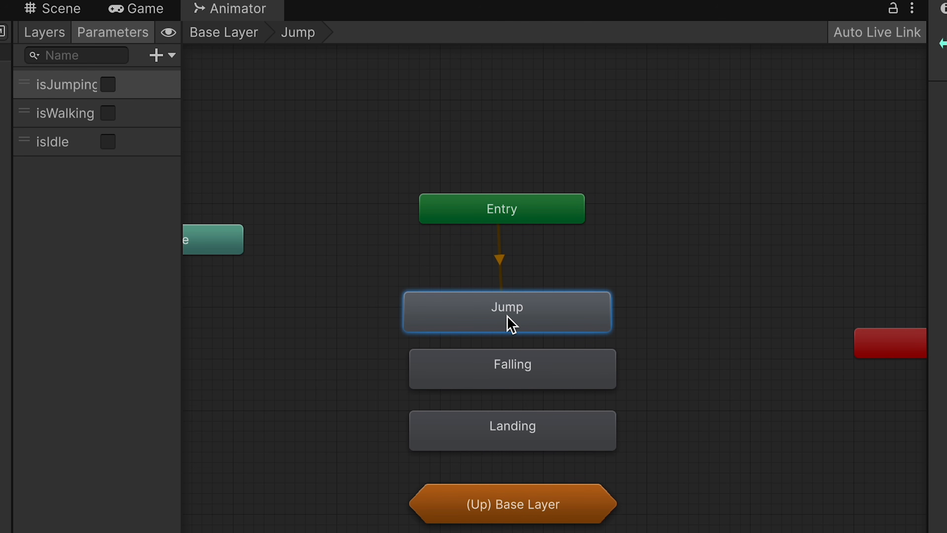
pyautogui.rightClick(510, 315)
pyautogui.click(532, 327)
pyautogui.click(509, 384)
pyautogui.rightClick(510, 375)
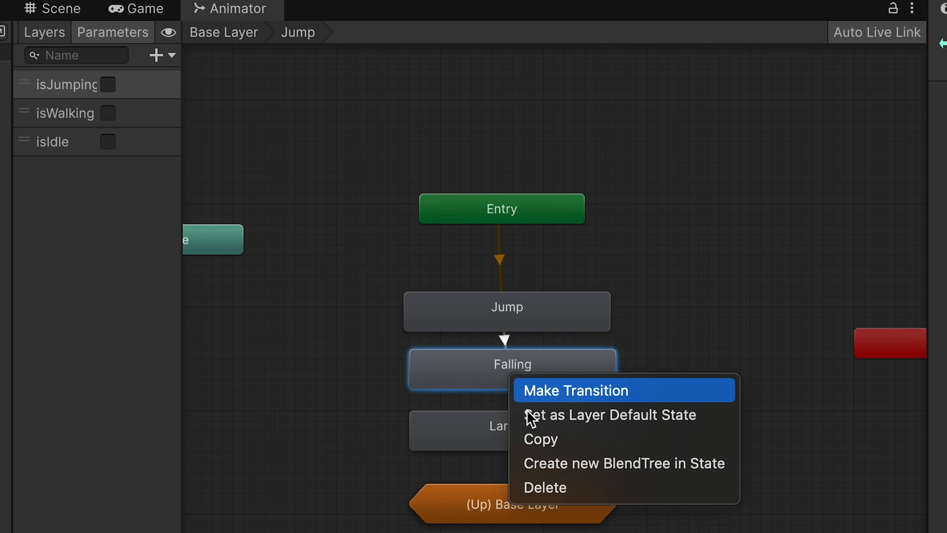
pyautogui.click(529, 400)
pyautogui.click(513, 446)
pyautogui.click(373, 415)
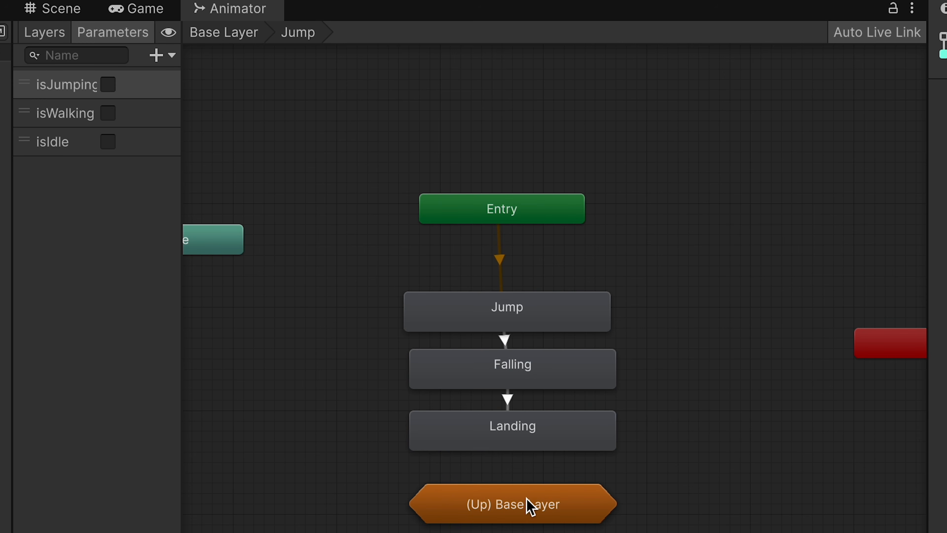
# Move (Up) Base Layer aside, place Exit below the Landing state and make a transition from Landing to Exit.
pyautogui.moveTo(531, 507); pyautogui.dragTo(850, 486)
pyautogui.moveTo(902, 345); pyautogui.dragTo(466, 501)
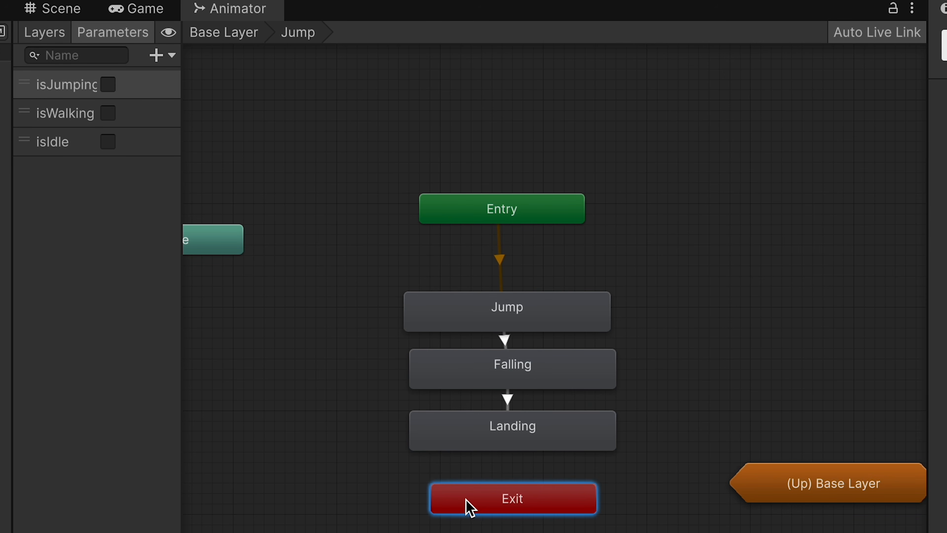
pyautogui.click(507, 444)
pyautogui.rightClick(508, 444)
pyautogui.click(537, 450)
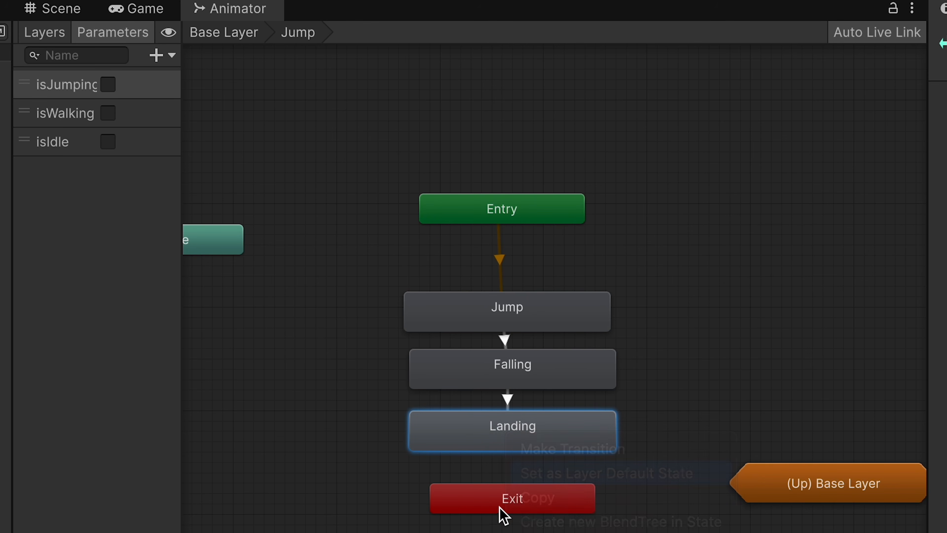
pyautogui.click(503, 515)
pyautogui.moveTo(776, 498); pyautogui.dragTo(889, 404)
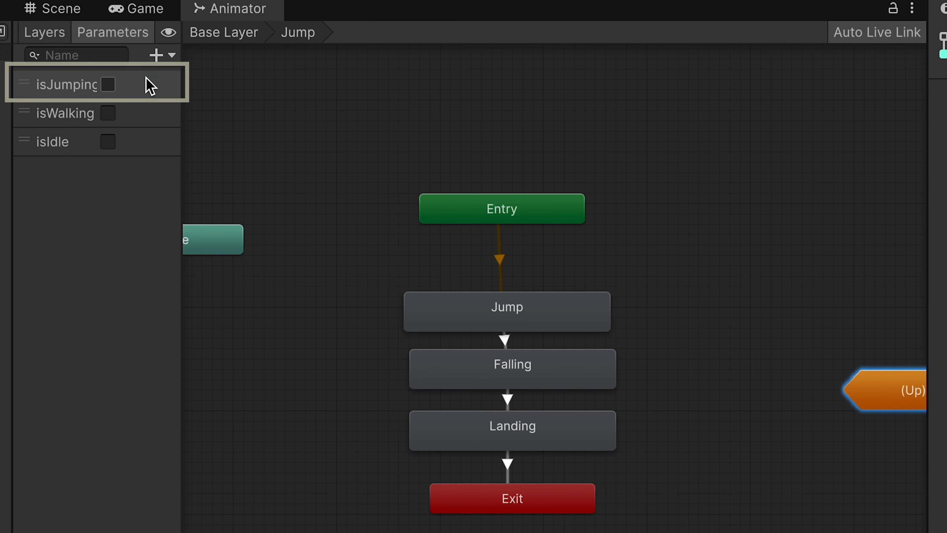
# Add a Float parameter named yVelocity to the Animator.
pyautogui.click(154, 60)
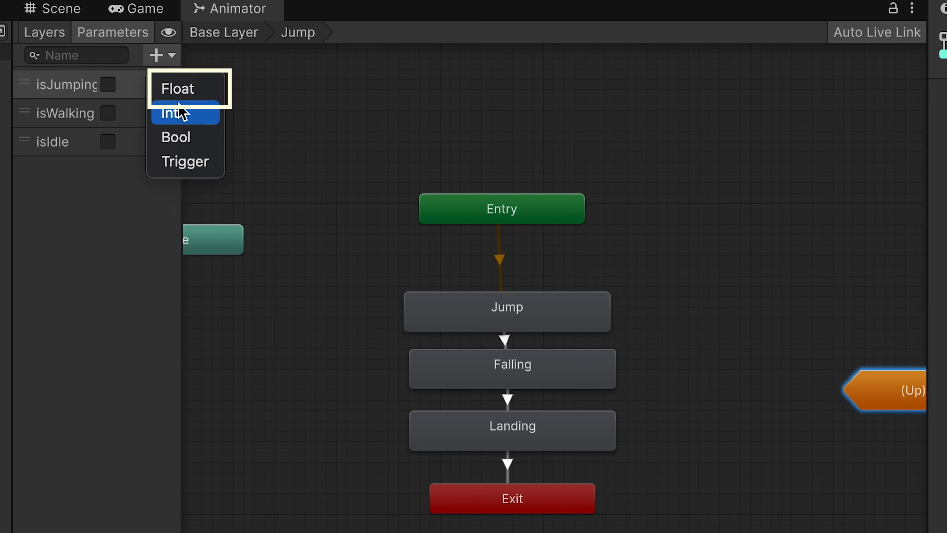
pyautogui.click(180, 89)
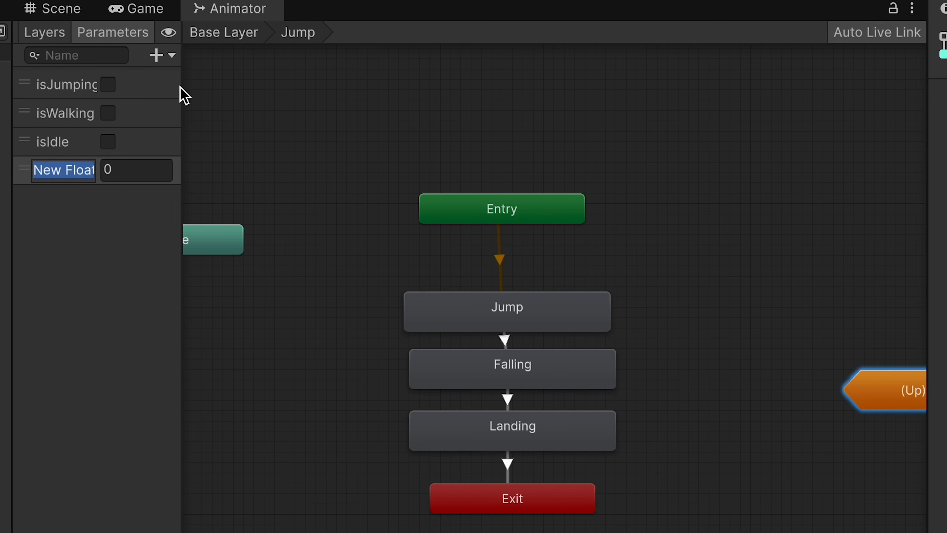
pyautogui.write('yVel')
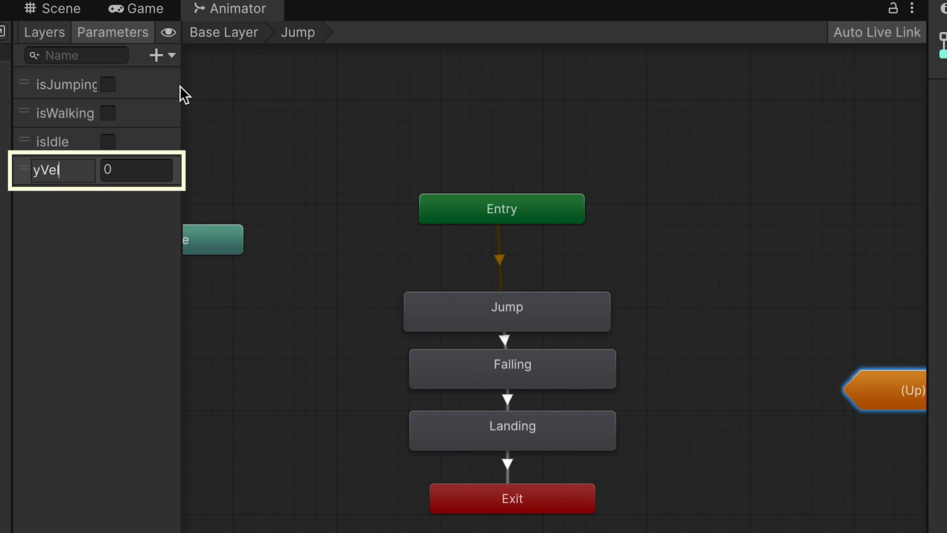
pyautogui.write('ocity')
pyautogui.press('Return')
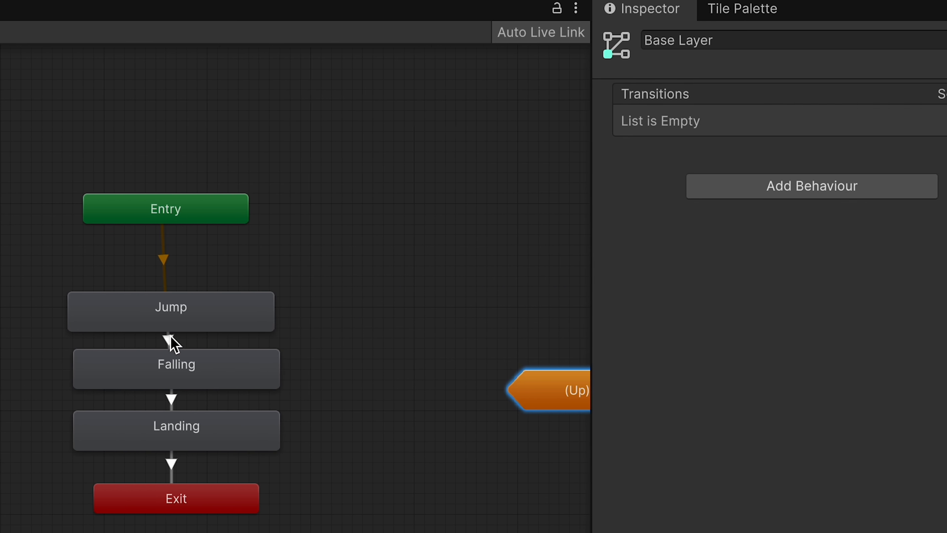
# Disable Has Exit Time on the Jump to Falling transition and set its Transition Duration to 0.
pyautogui.click(511, 320)
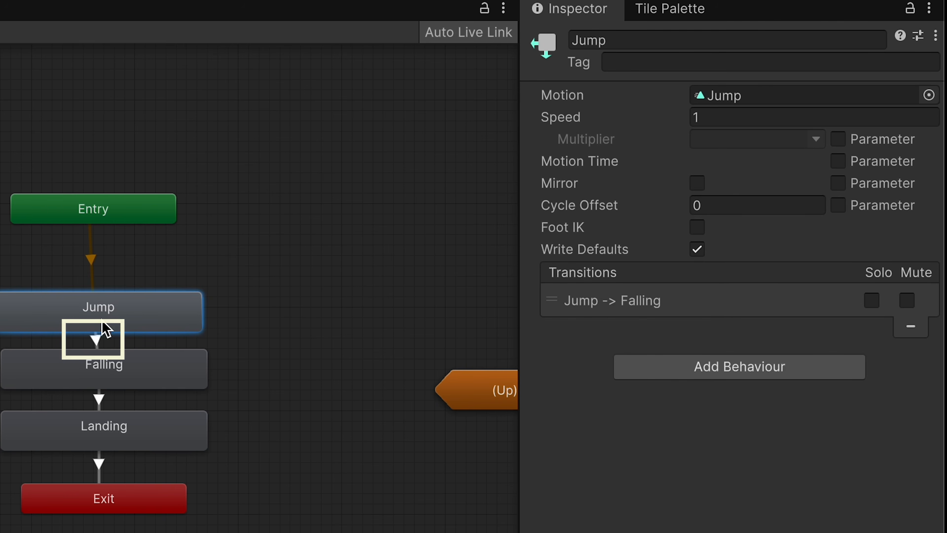
pyautogui.click(511, 334)
pyautogui.click(528, 271)
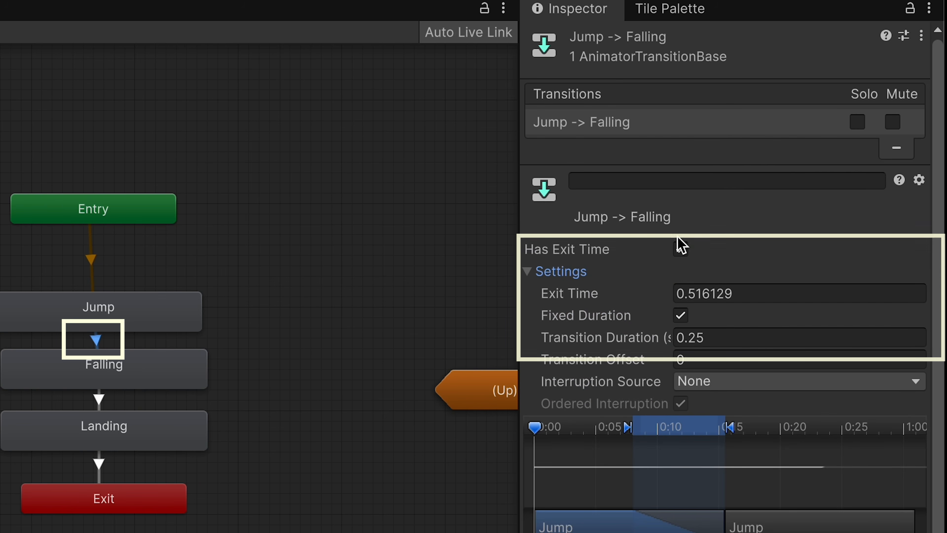
pyautogui.click(681, 249)
pyautogui.click(708, 337)
pyautogui.write('0')
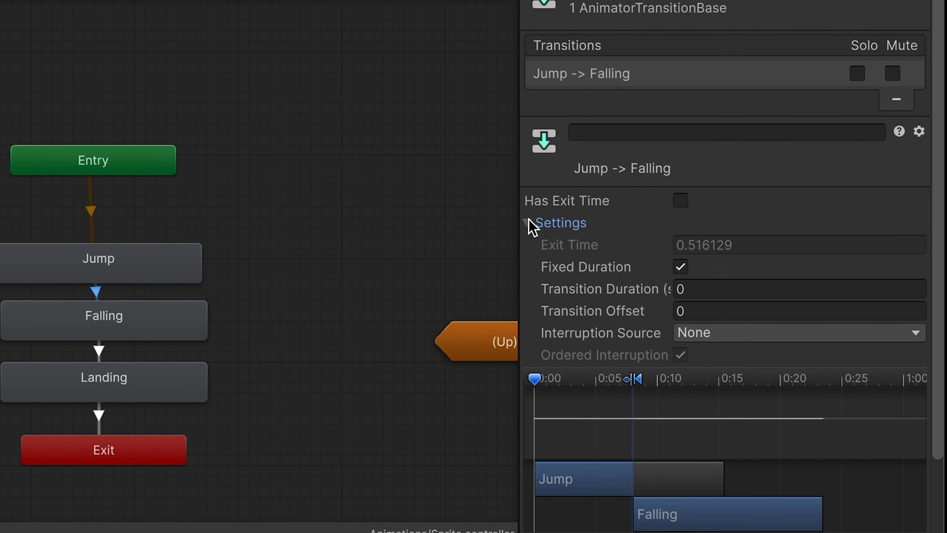
pyautogui.click(529, 272)
# Add a condition to the Jump to Falling transition requiring yVelocity to be Less than -0.1.
pyautogui.click(883, 467)
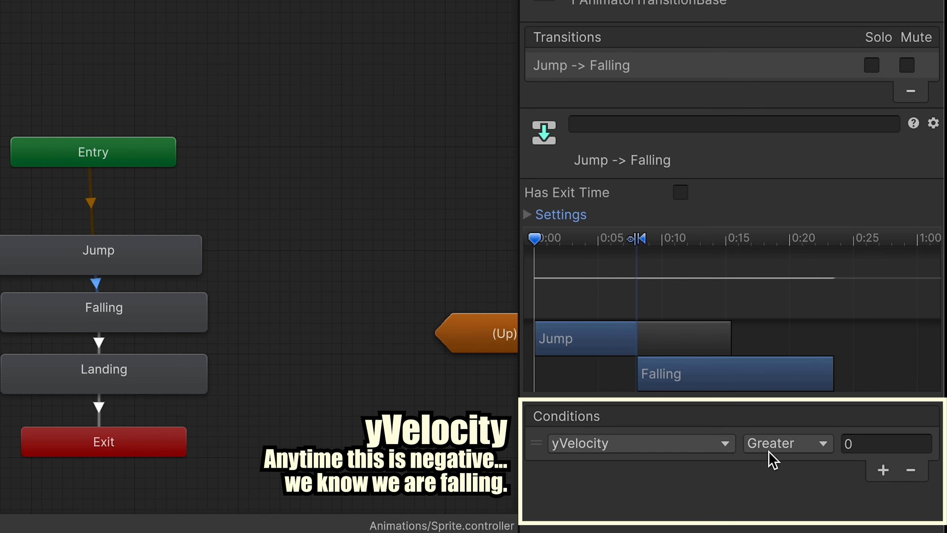
pyautogui.click(783, 443)
pyautogui.click(788, 480)
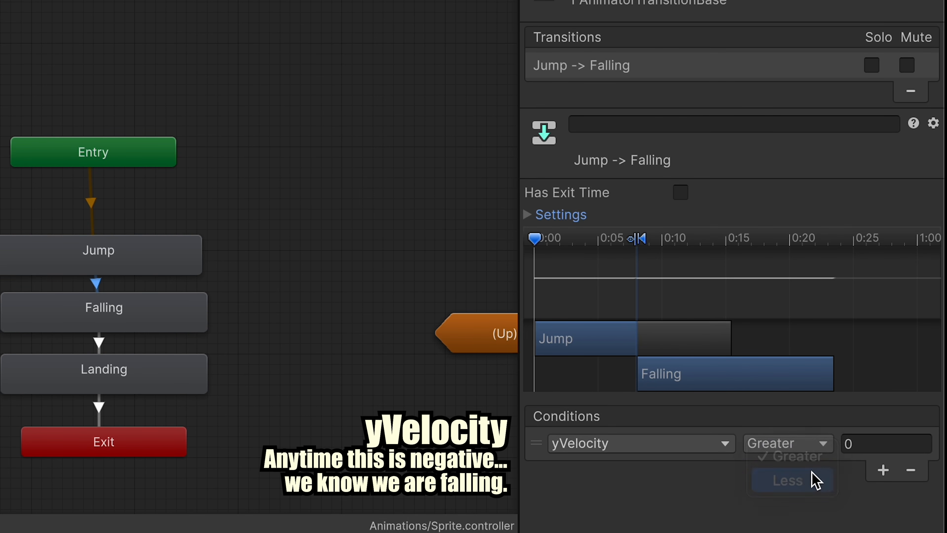
pyautogui.click(866, 444)
pyautogui.write('-')
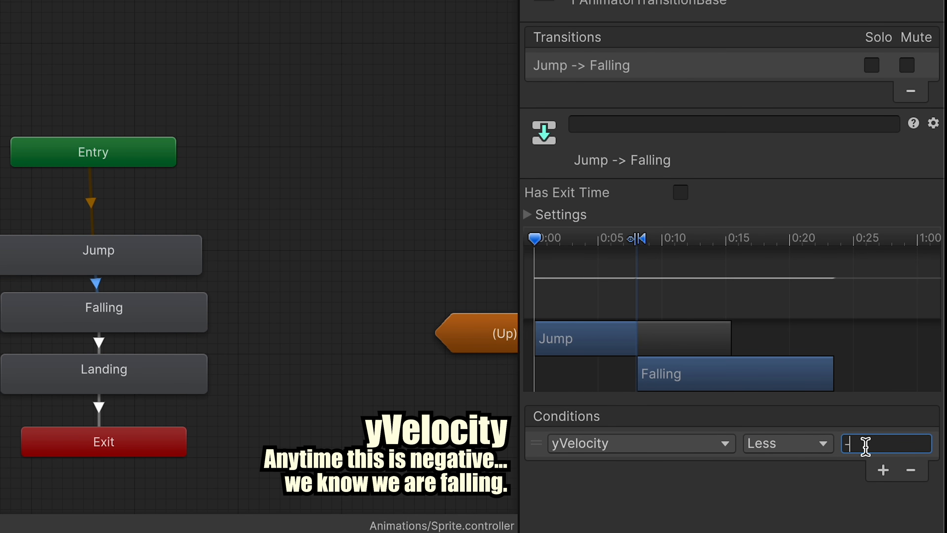
pyautogui.write('.1')
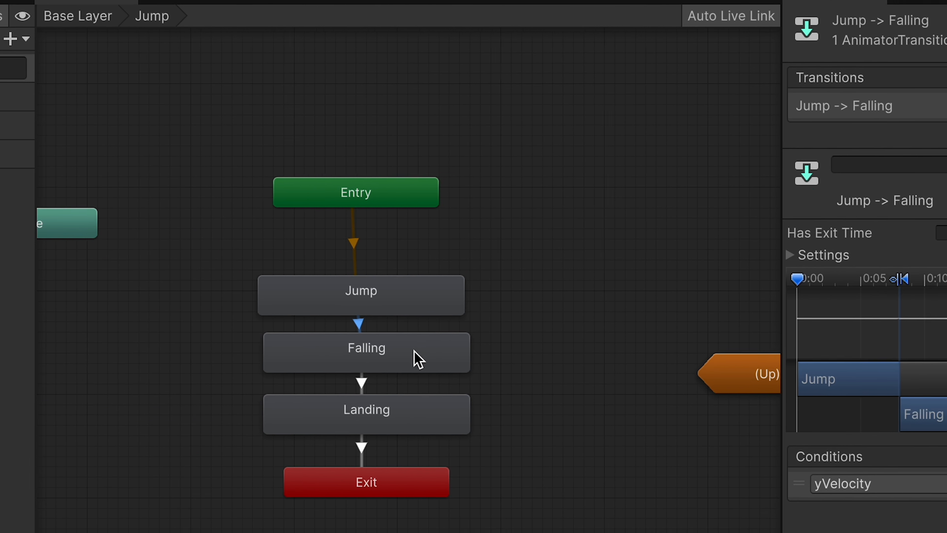
# Add a Bool parameter named isGrounded for the Falling to Landing transition.
pyautogui.click(99, 341)
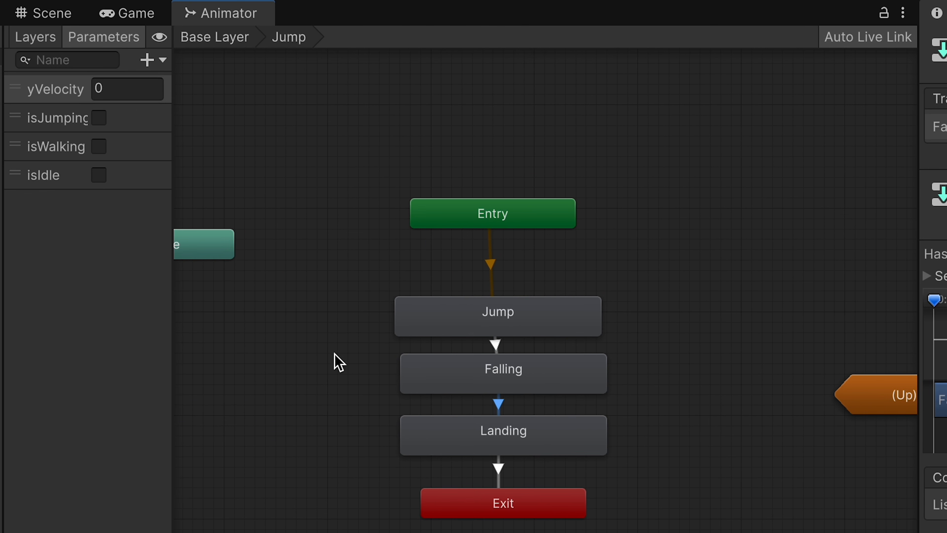
pyautogui.click(150, 59)
pyautogui.click(170, 132)
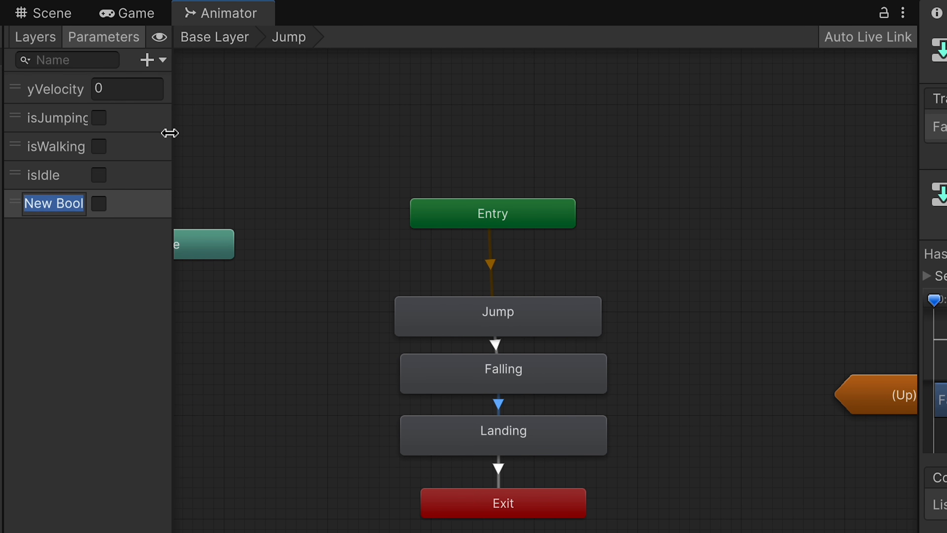
pyautogui.write('isGrounded')
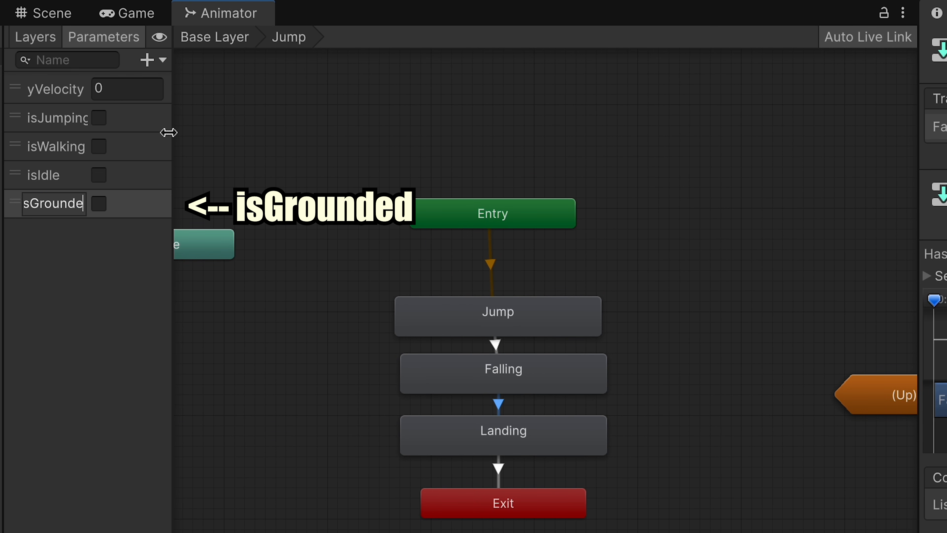
pyautogui.click(321, 432)
# Disable Has Exit Time on the Falling to Landing transition and add the condition isGrounded true.
pyautogui.click(107, 346)
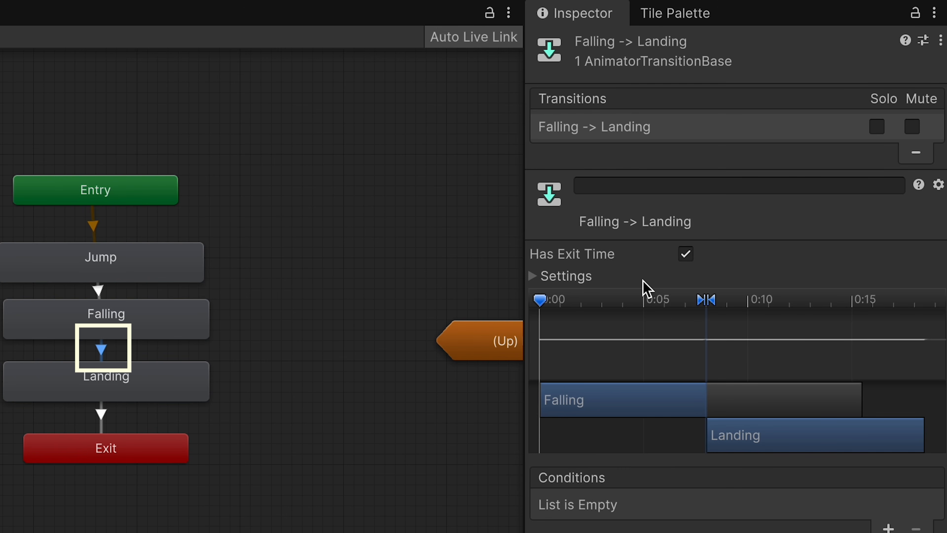
pyautogui.click(686, 254)
pyautogui.click(575, 276)
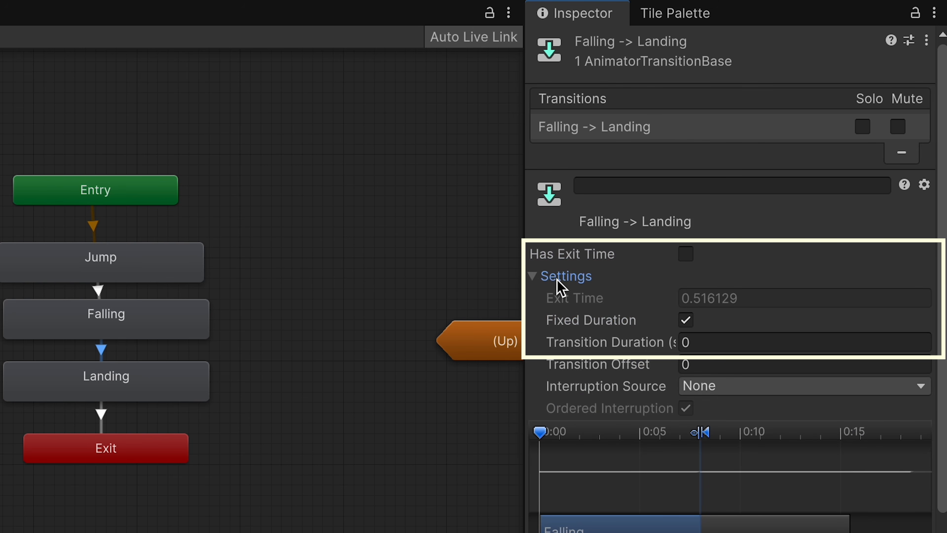
pyautogui.click(541, 274)
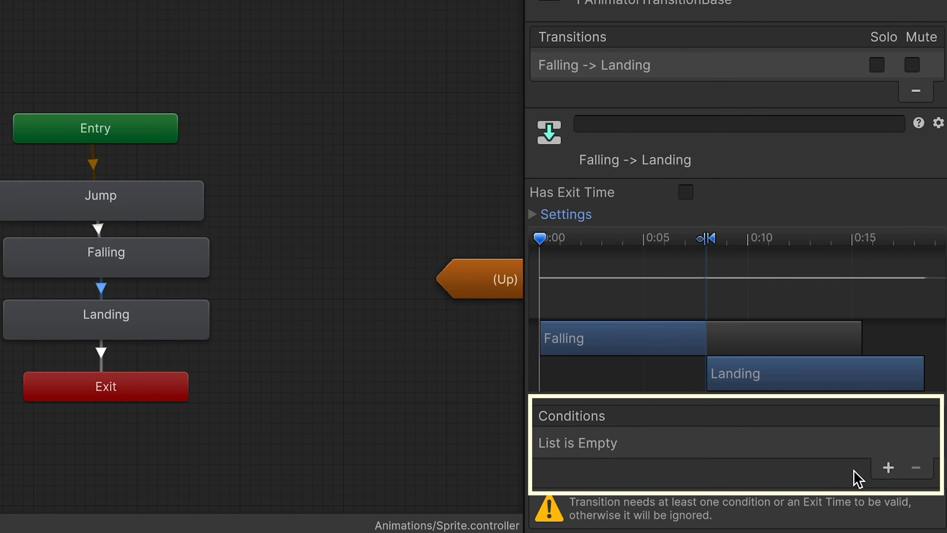
pyautogui.click(888, 469)
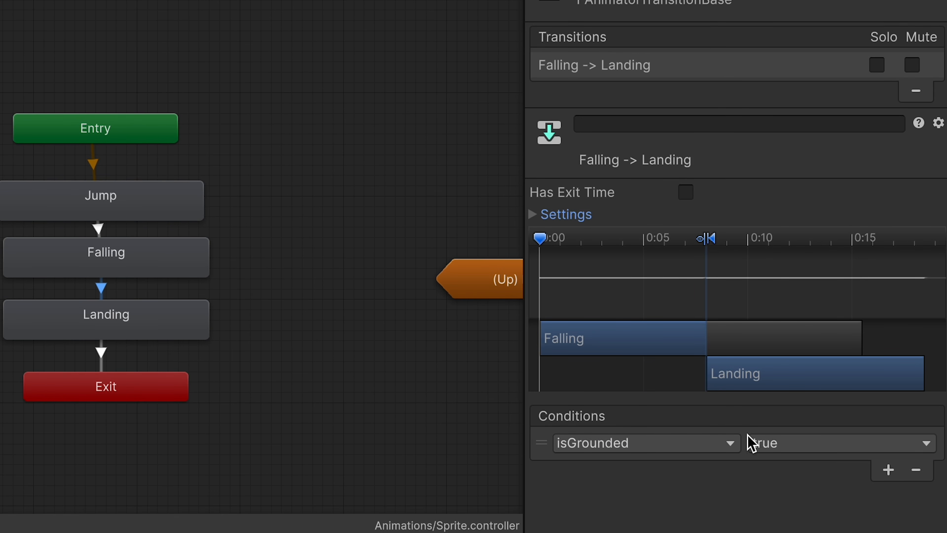
# Check the exit time settings of the Landing to Exit transition and return to the Base Layer.
pyautogui.click(102, 352)
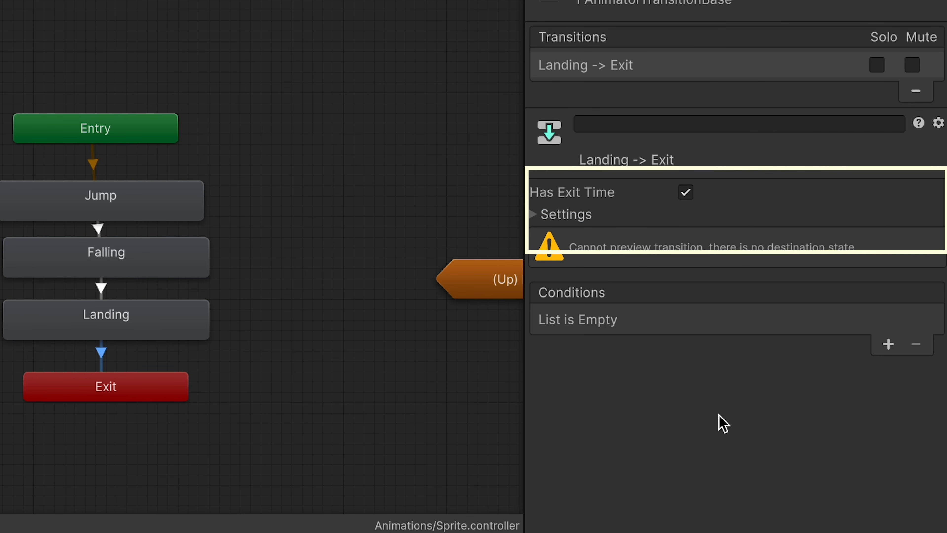
pyautogui.click(540, 216)
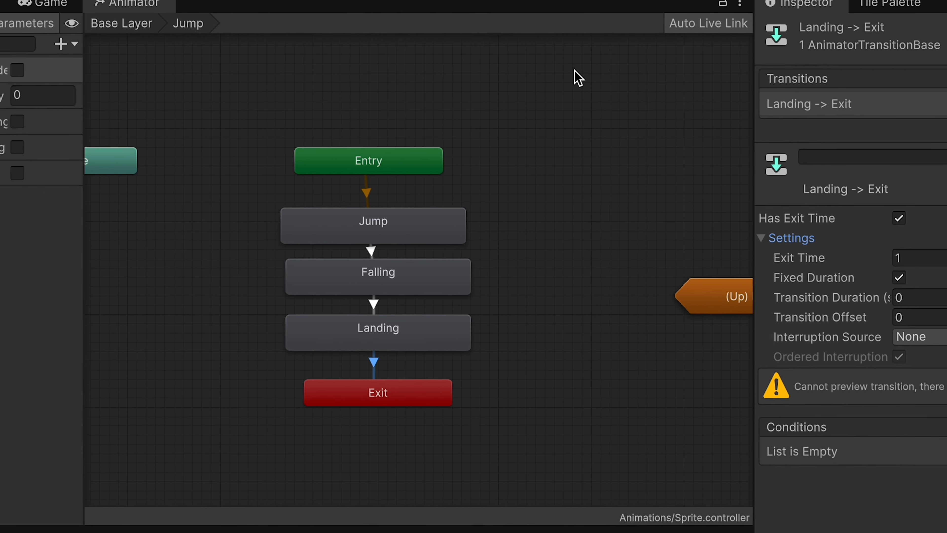
pyautogui.click(211, 40)
pyautogui.click(206, 38)
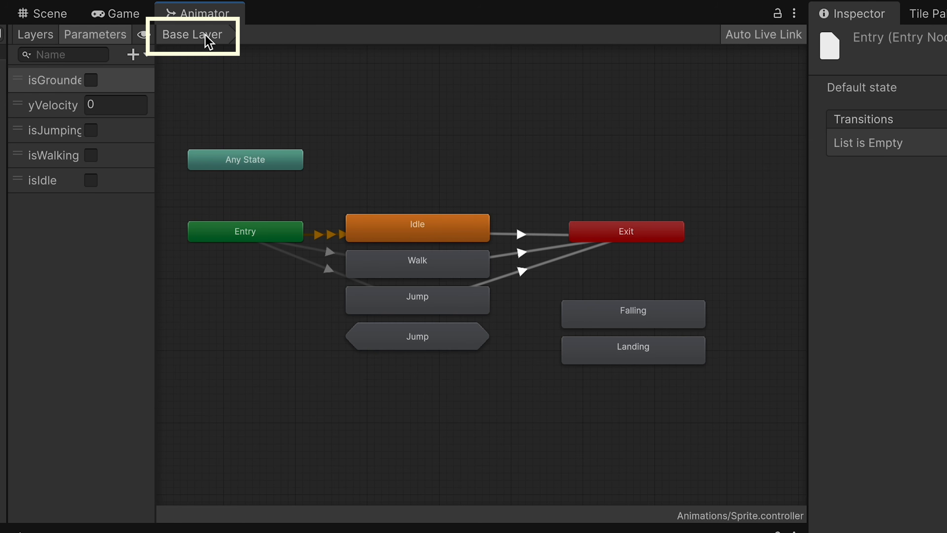
# Delete the regular Jump, Falling and Landing states from the Base Layer and place the Jump sub-state machine directly below Walk.
pyautogui.click(287, 238)
pyautogui.rightClick(387, 303)
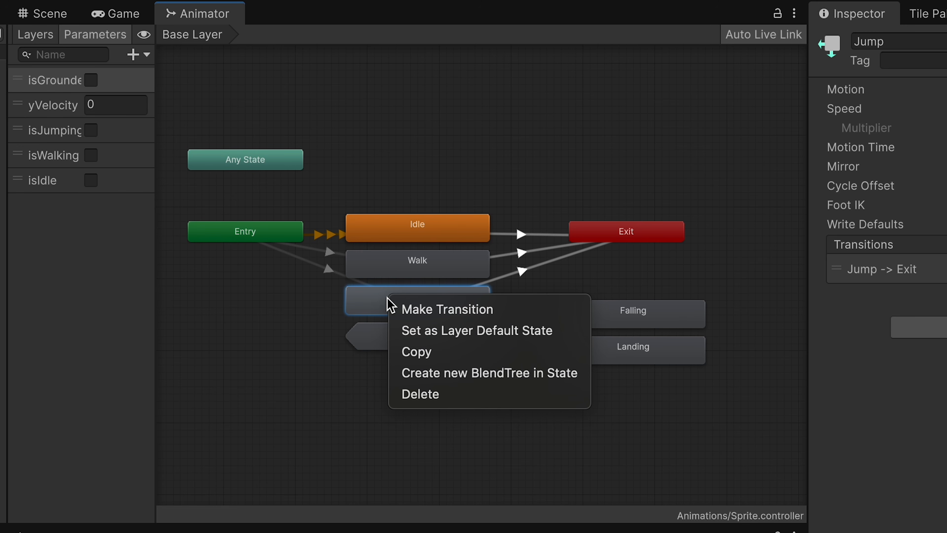
pyautogui.click(444, 396)
pyautogui.rightClick(602, 317)
pyautogui.click(618, 414)
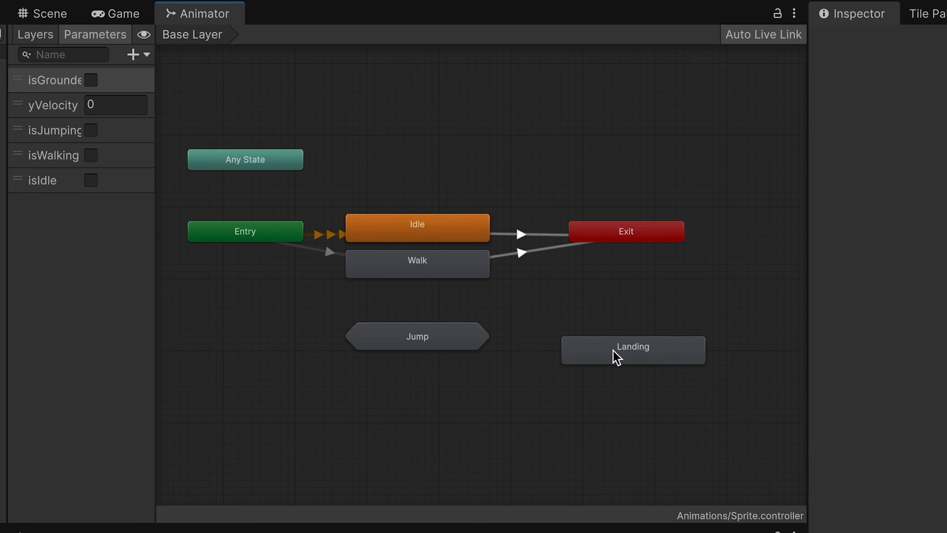
pyautogui.rightClick(615, 349)
pyautogui.click(644, 444)
pyautogui.moveTo(444, 343); pyautogui.dragTo(435, 294)
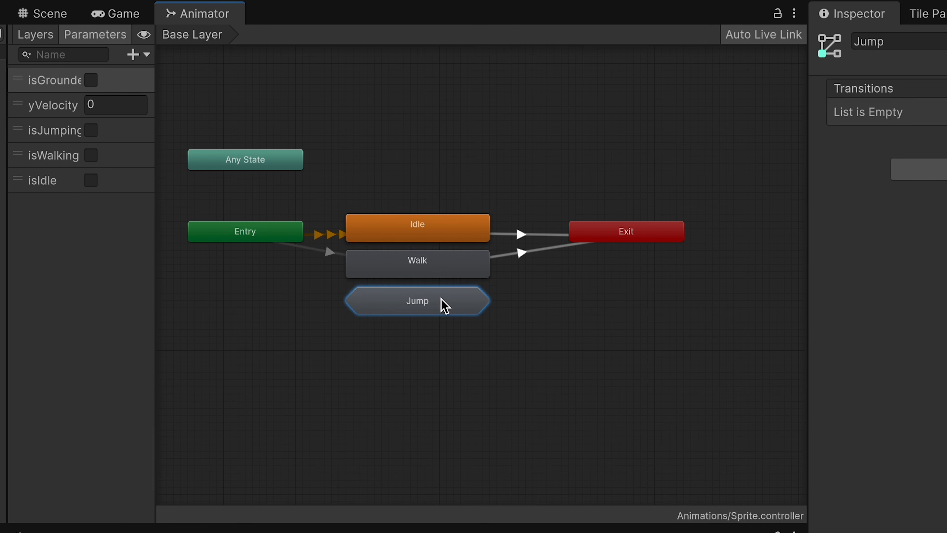
# Create a transition from Entry to the Jump sub-state machine with the condition isJumping true.
pyautogui.click(281, 232)
pyautogui.rightClick(282, 229)
pyautogui.click(323, 248)
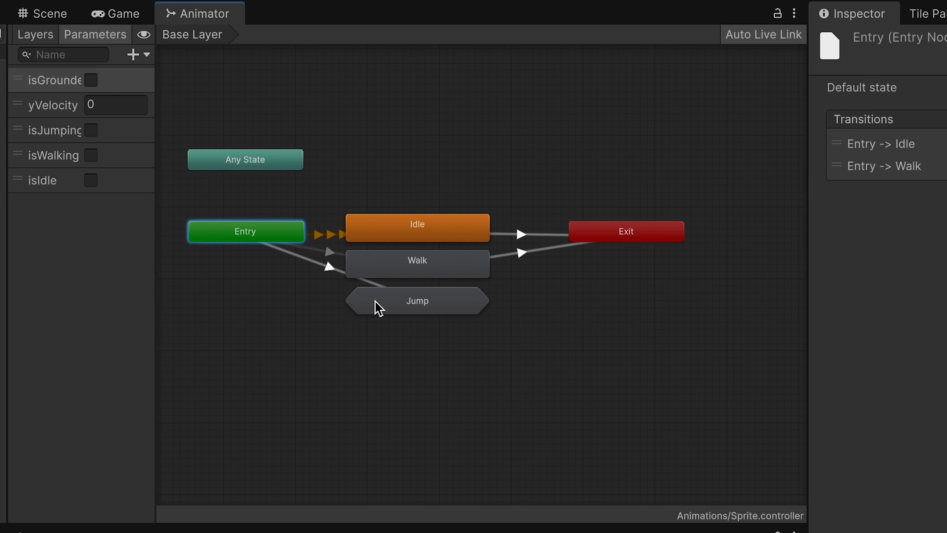
pyautogui.moveTo(434, 339)
pyautogui.click(544, 332)
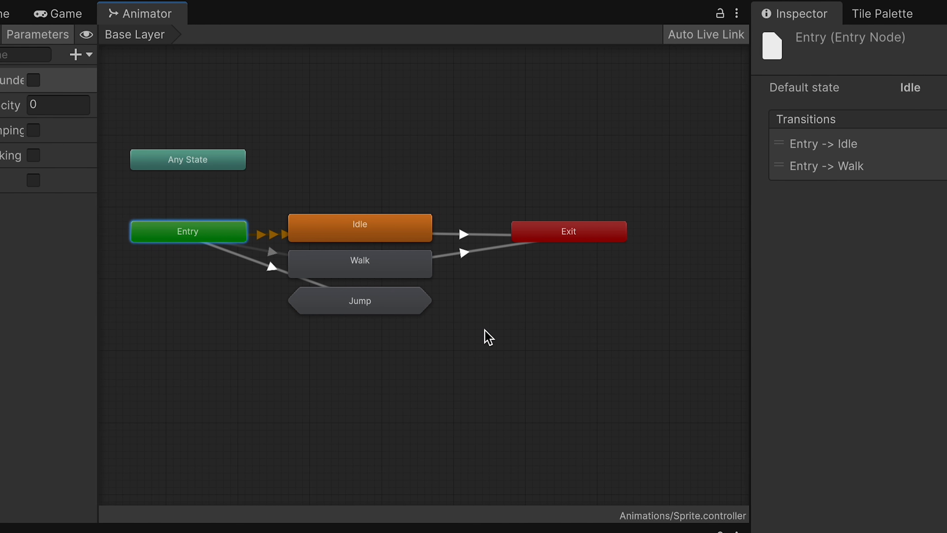
pyautogui.click(767, 190)
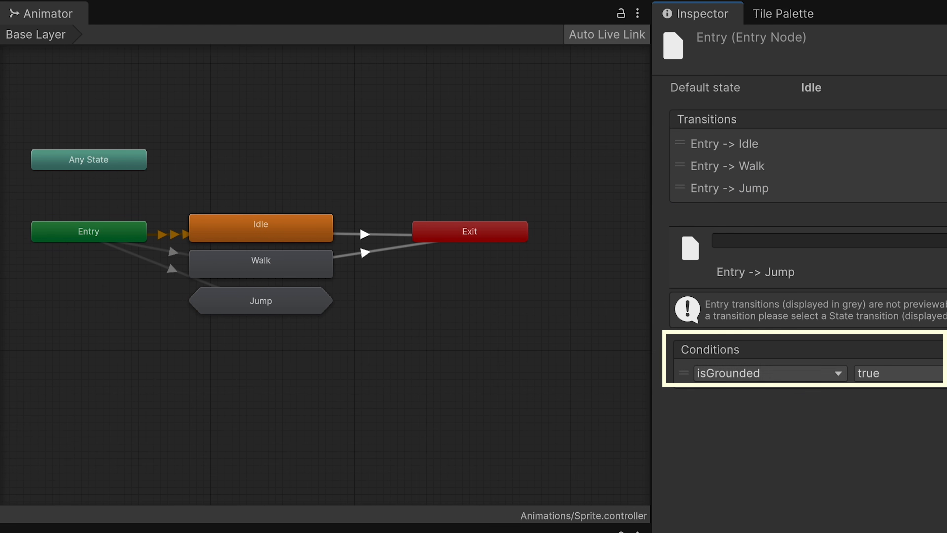
pyautogui.click(785, 375)
pyautogui.click(772, 472)
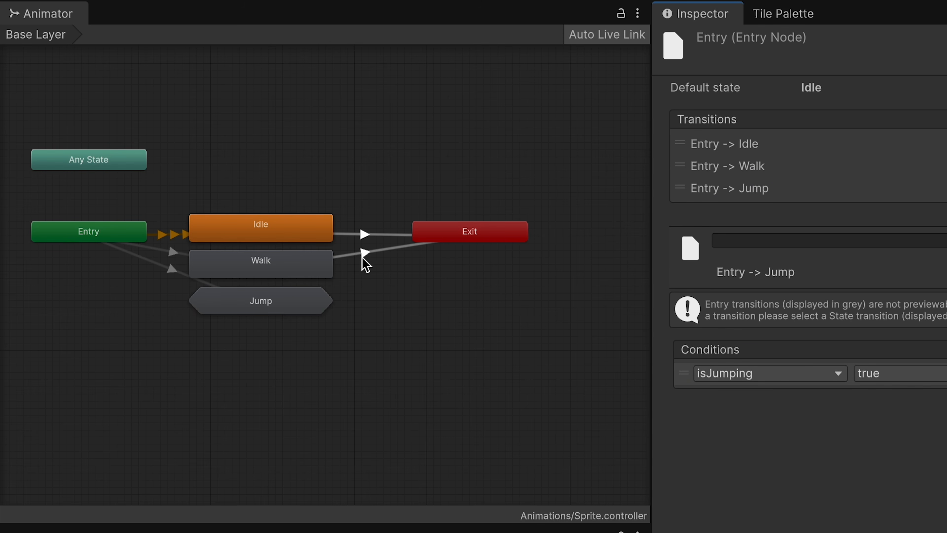
# Create a transition from the Jump sub-state machine to Exit with the condition isJumping false.
pyautogui.click(301, 309)
pyautogui.click(332, 314)
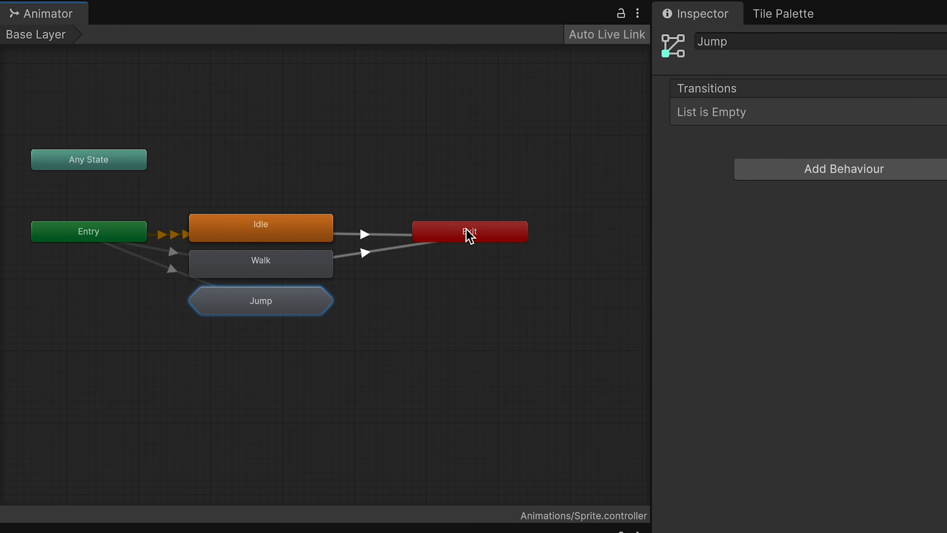
pyautogui.click(468, 234)
pyautogui.click(381, 268)
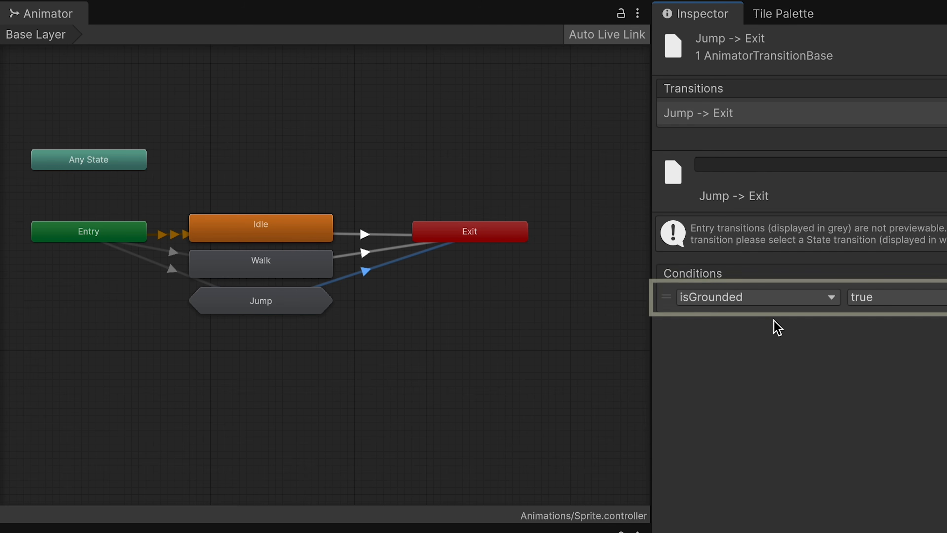
pyautogui.click(741, 298)
pyautogui.click(741, 391)
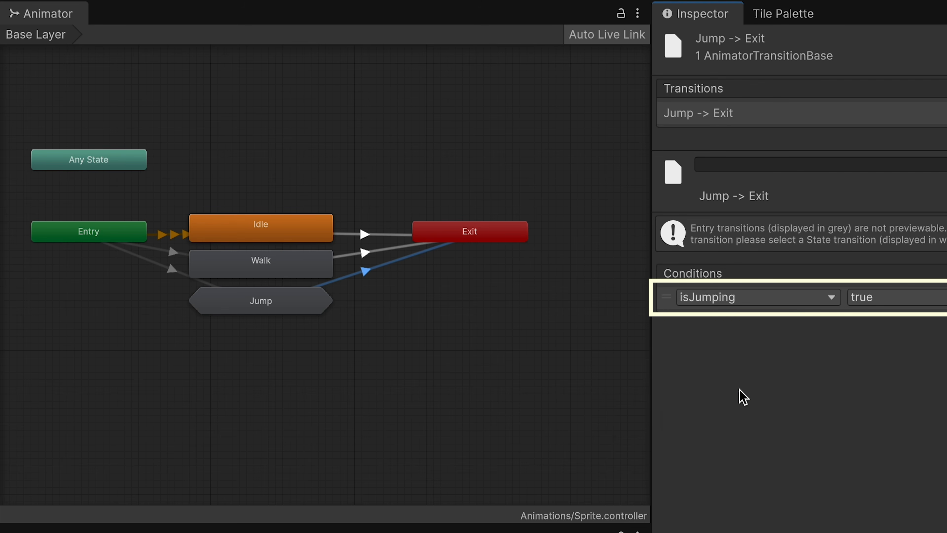
pyautogui.click(906, 296)
pyautogui.click(897, 331)
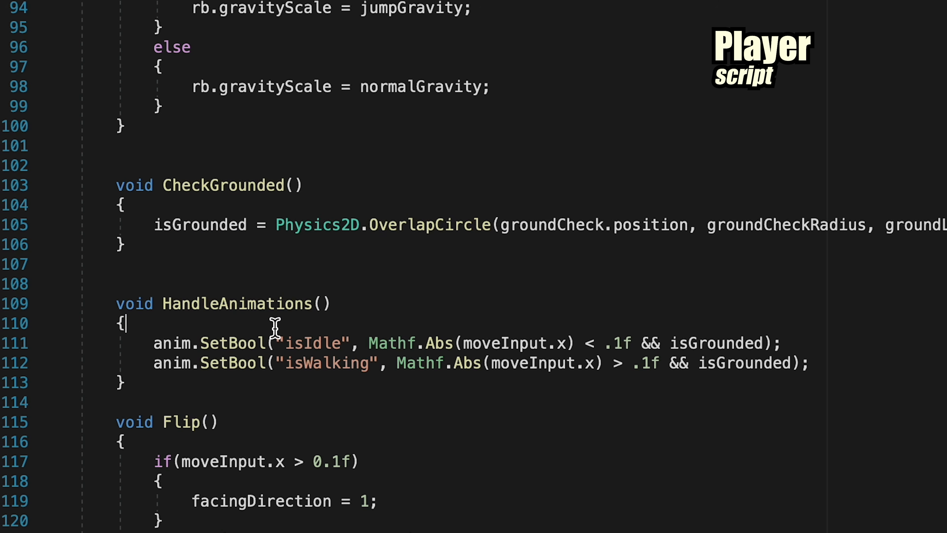
# At the start of HandleAnimations in the Player script, add anim.SetBool("isJumping", rb.linearVelocity.y > .1f); followed by a blank line.
pyautogui.press('Return')
pyautogui.press('Return')
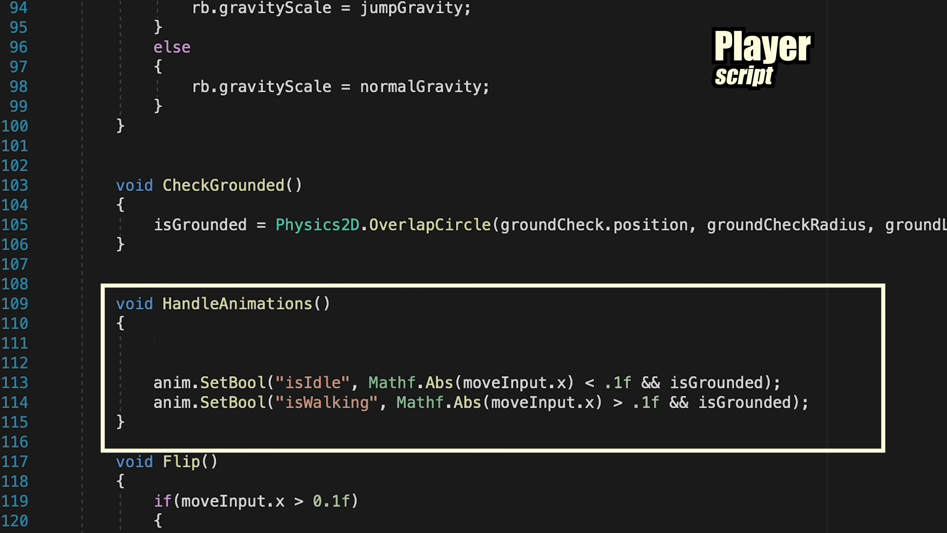
pyautogui.write('anim.SetBo')
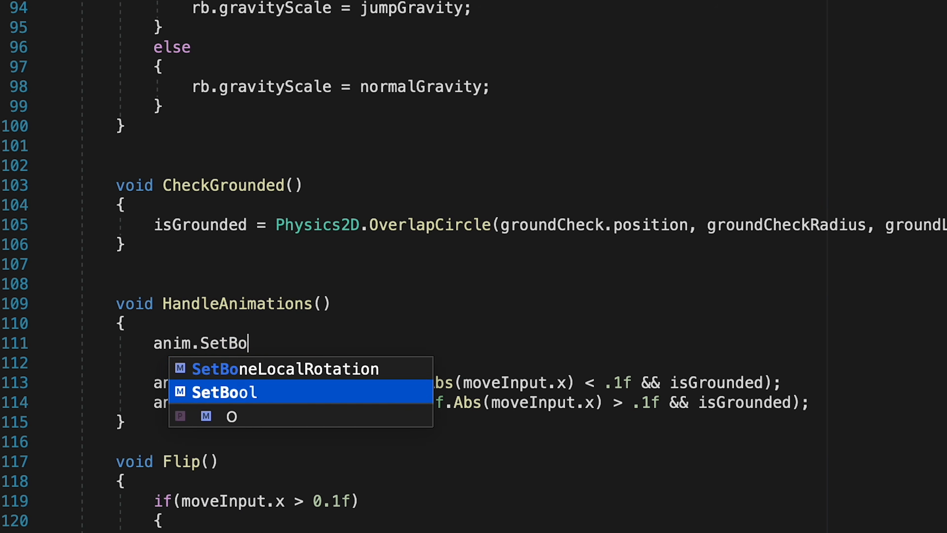
pyautogui.write('ol("isJ')
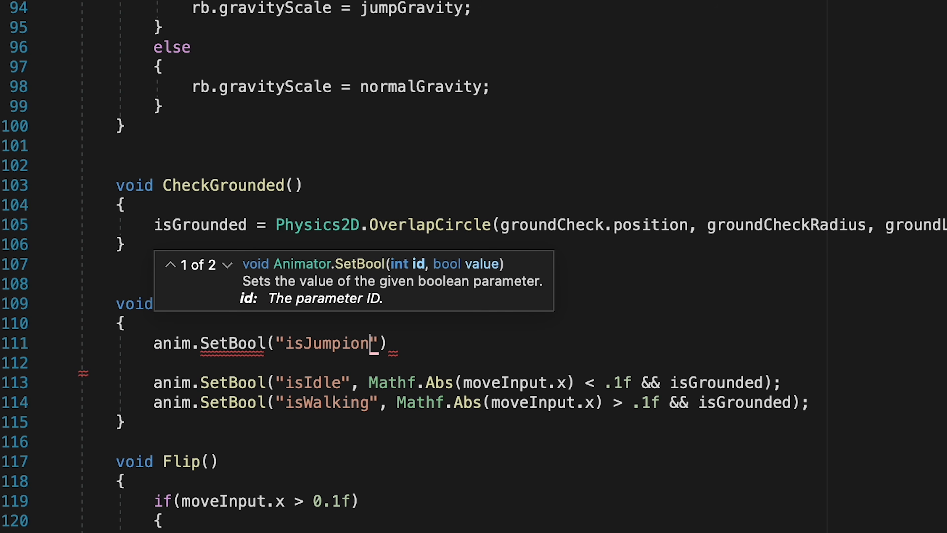
pyautogui.write('umping", ')
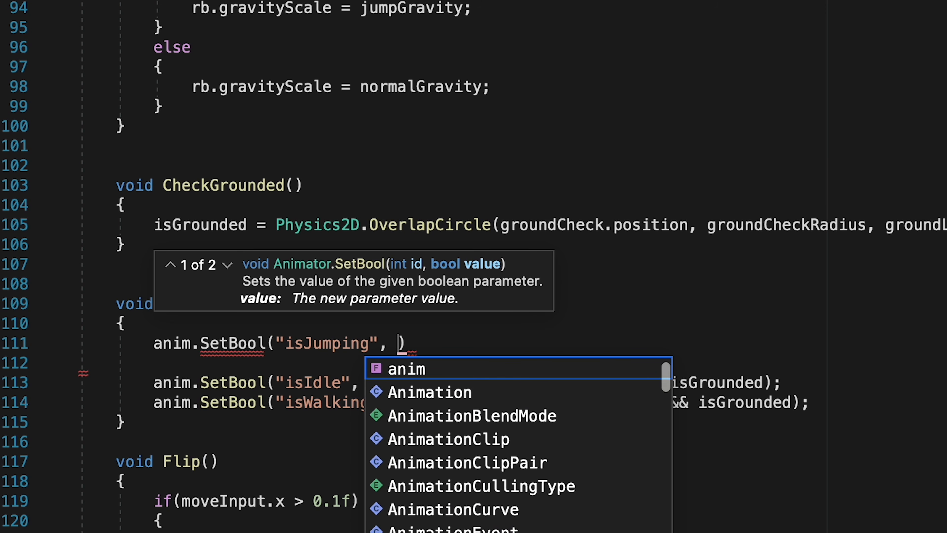
pyautogui.write('rb.l')
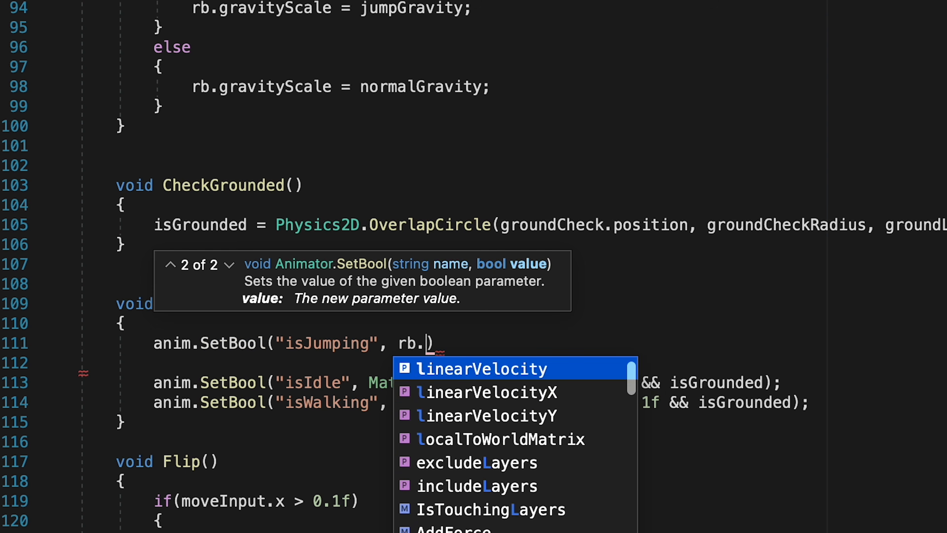
pyautogui.press('Tab')
pyautogui.write(');i')
pyautogui.press('BackSpace')
pyautogui.press('BackSpace')
pyautogui.write('.y ')
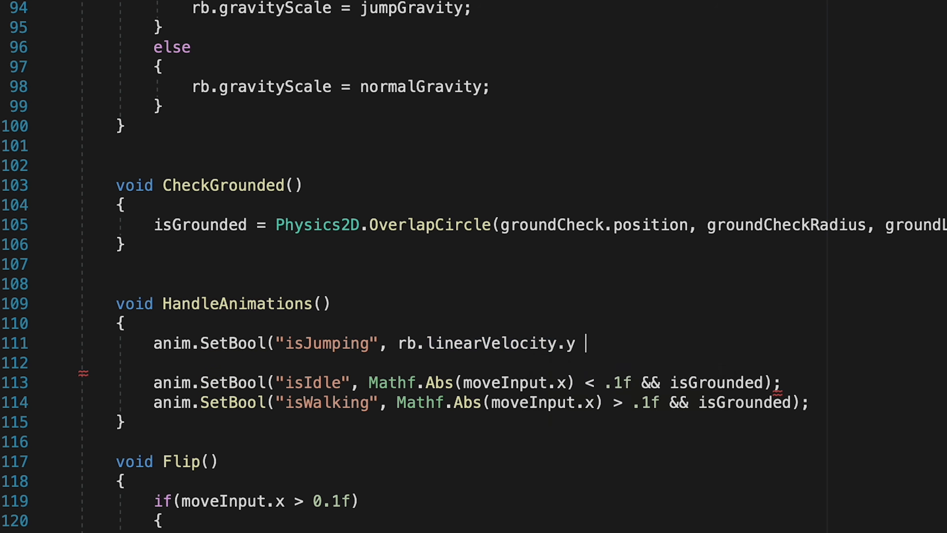
pyautogui.write('> .')
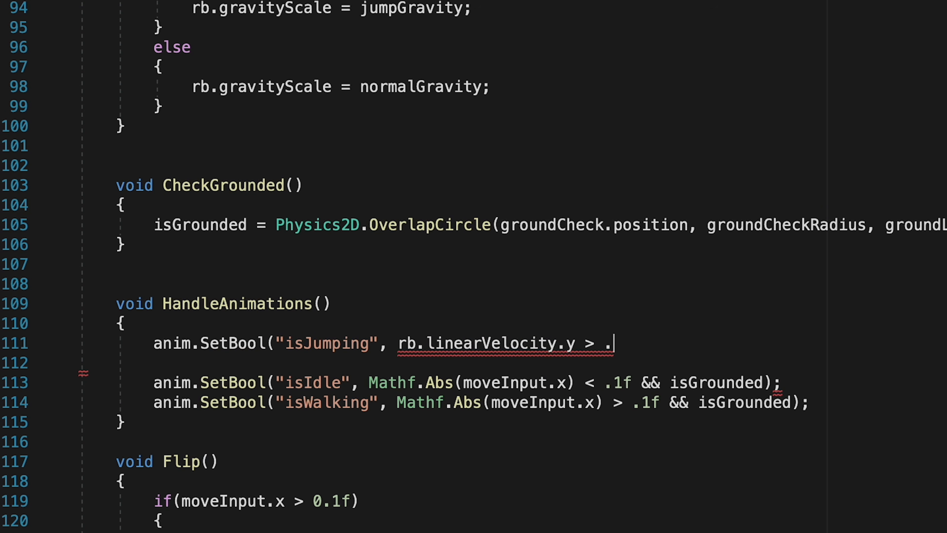
pyautogui.write('1f);')
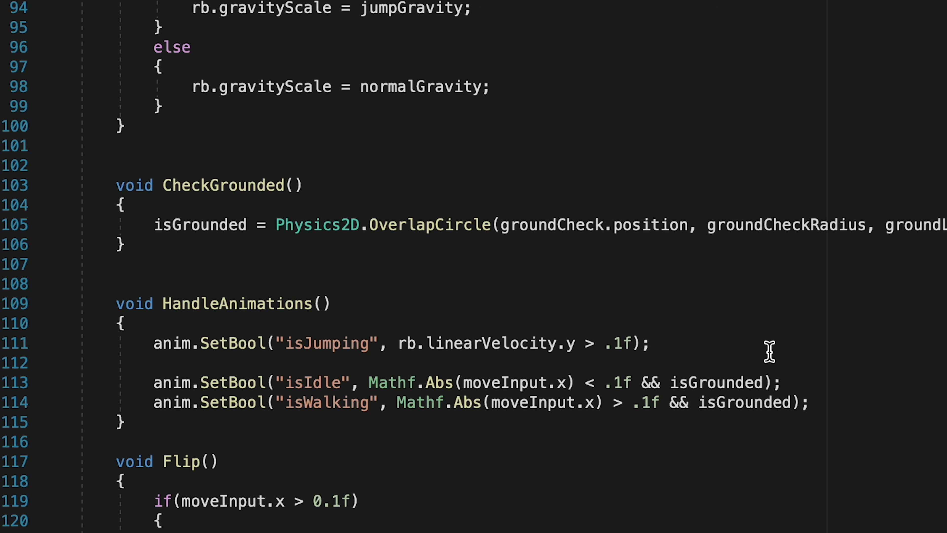
# Below the isJumping line in HandleAnimations, add anim.SetBool("isGrounded", isGrounded);.
pyautogui.press('Return')
pyautogui.write('anim.SetBool(')
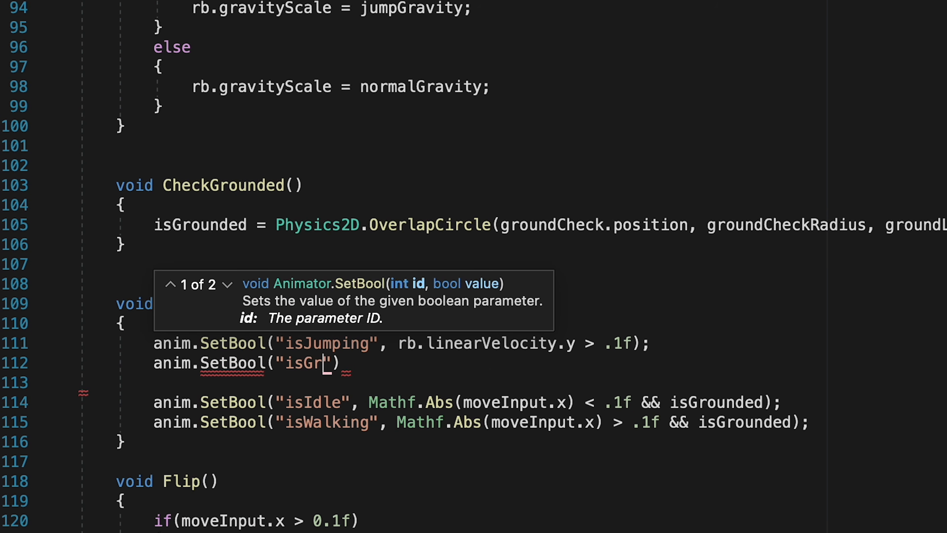
pyautogui.write('"isGrounded", isg')
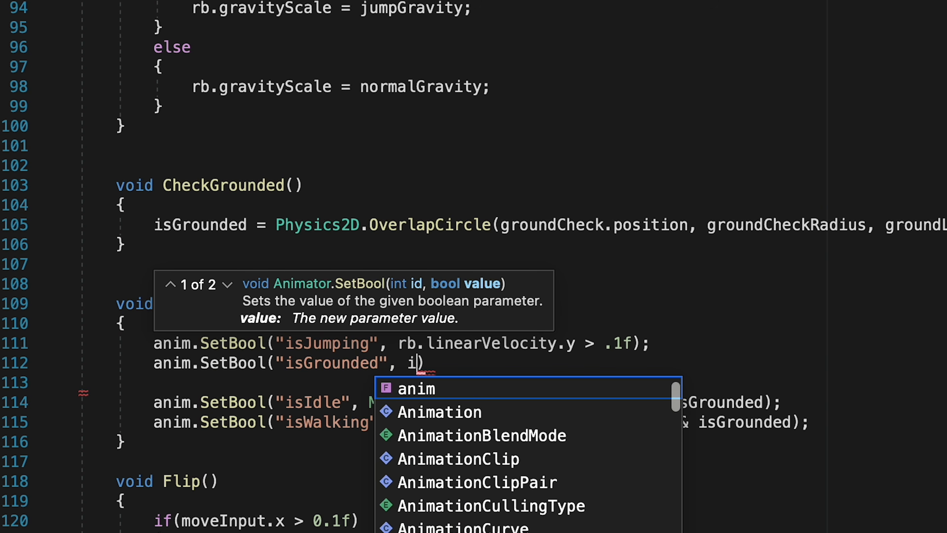
pyautogui.write('rounded)')
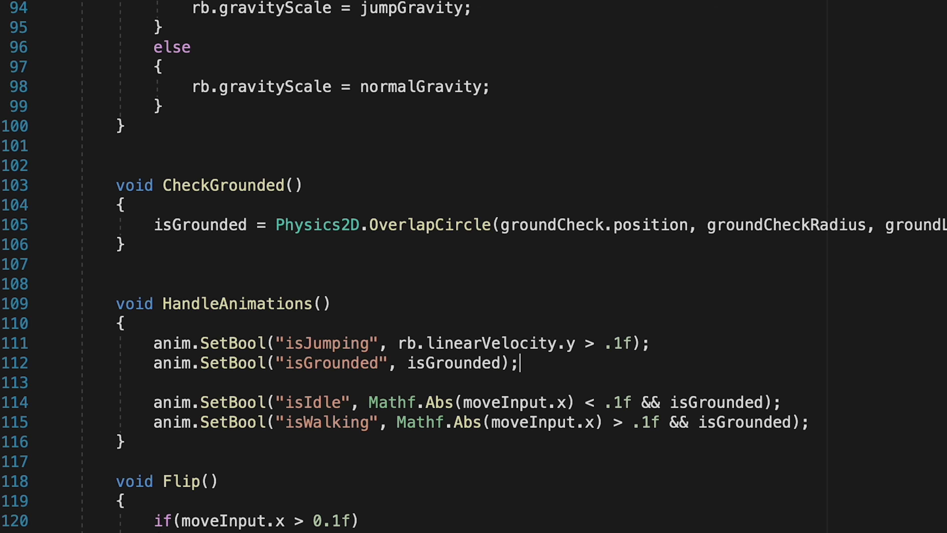
pyautogui.write(';')
# After a blank line below the isGrounded call, add an anim.SetFloat call passing "yVelocity" and rb.linearVelocity.y.
pyautogui.press('Return')
pyautogui.press('Return')
pyautogui.write('anim')
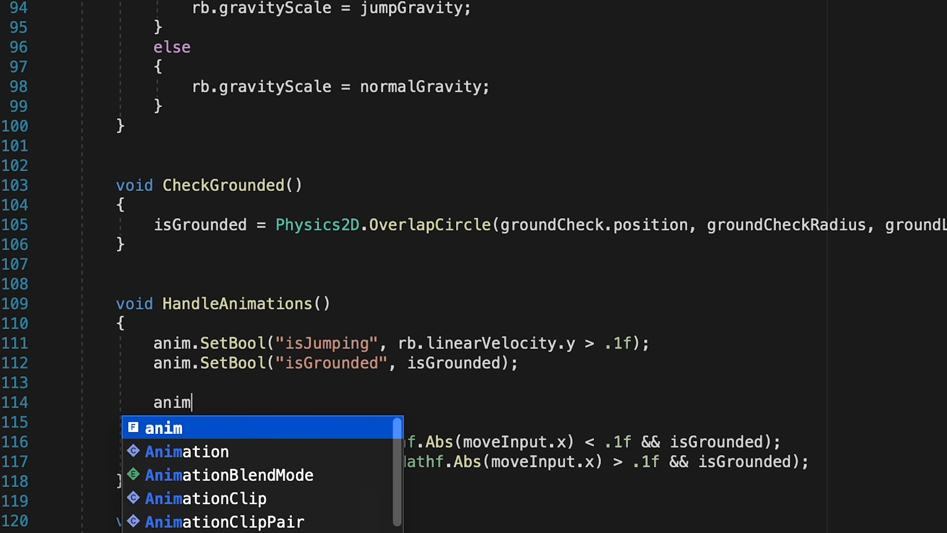
pyautogui.write('.SetFloat("')
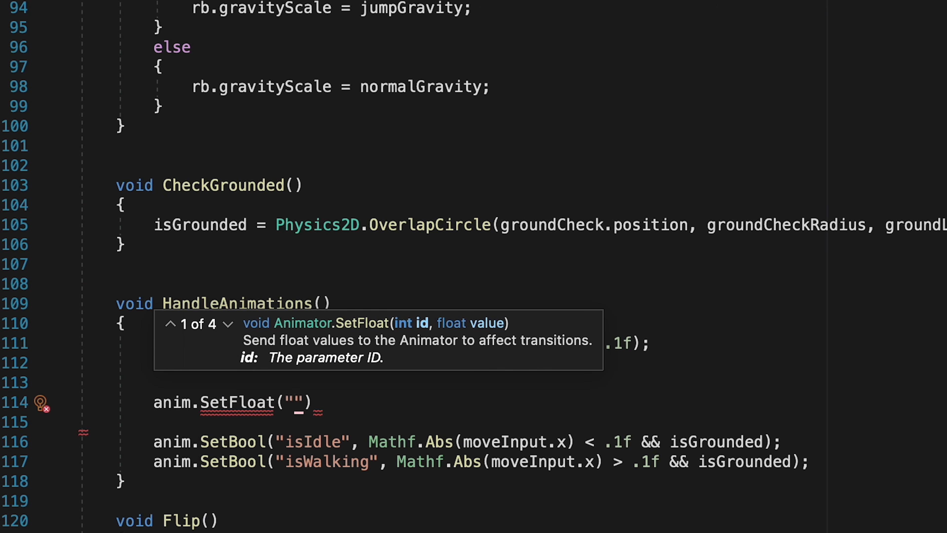
pyautogui.write('yVelocity"')
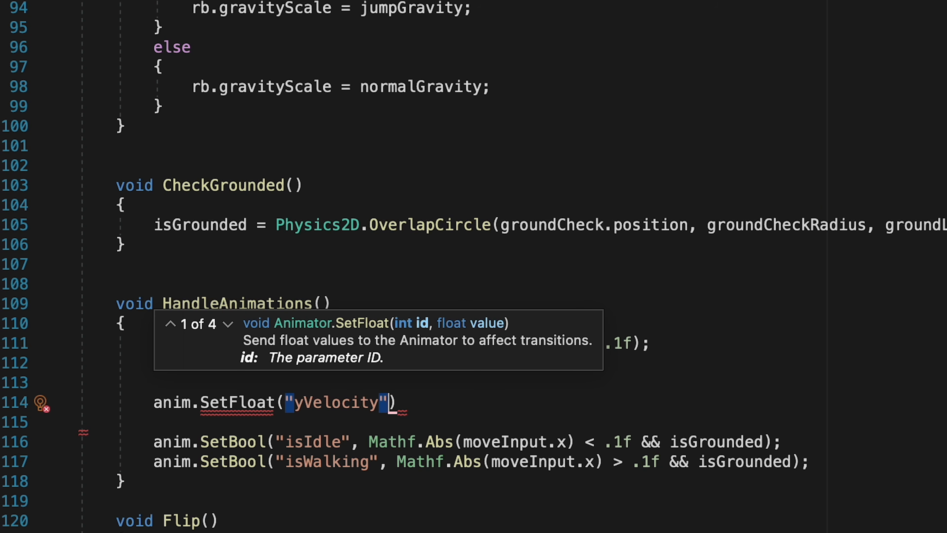
pyautogui.write(', rb.lin')
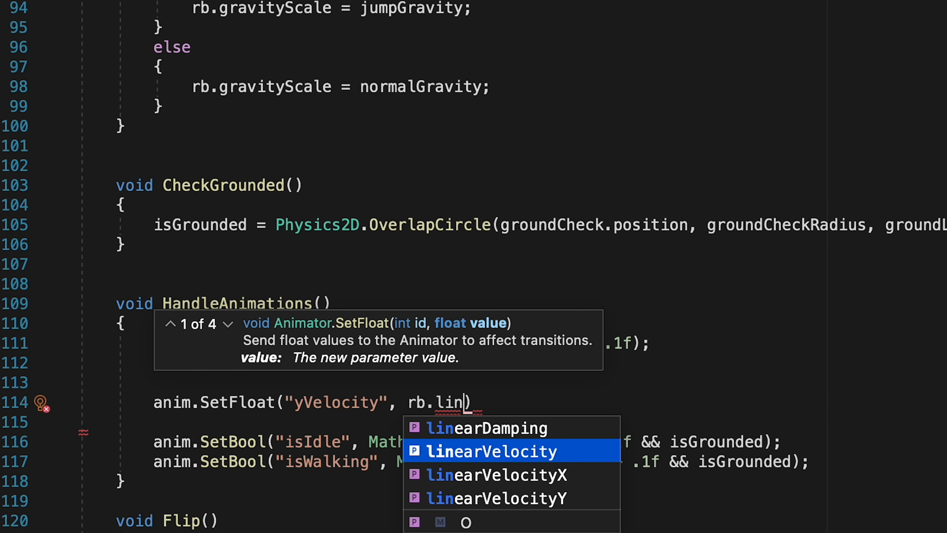
pyautogui.press('Tab')
pyautogui.write('.y')
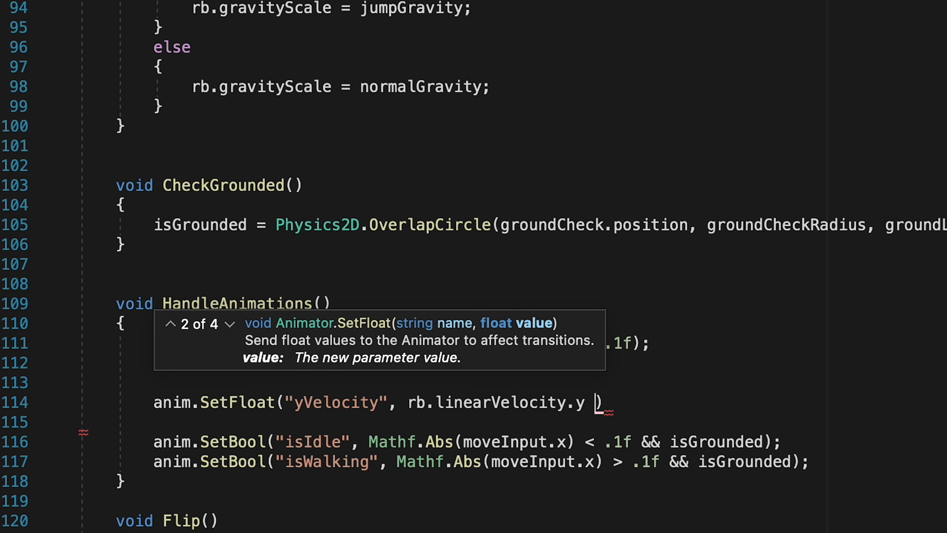
pyautogui.press('BackSpace')
pyautogui.write(')')
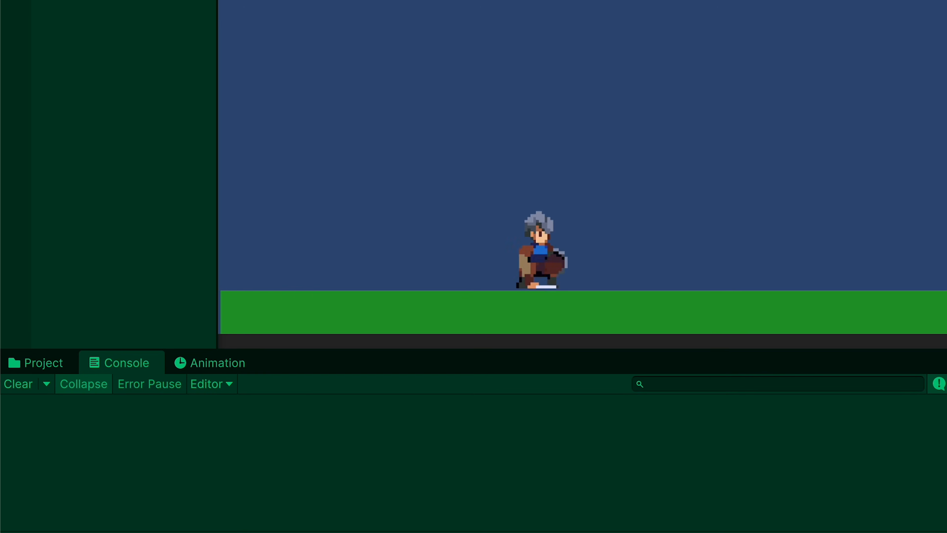
# In Unity, open the Landing animation clip and stretch all its keyframes so the last one falls at 0:20.
pyautogui.click(209, 362)
pyautogui.click(88, 412)
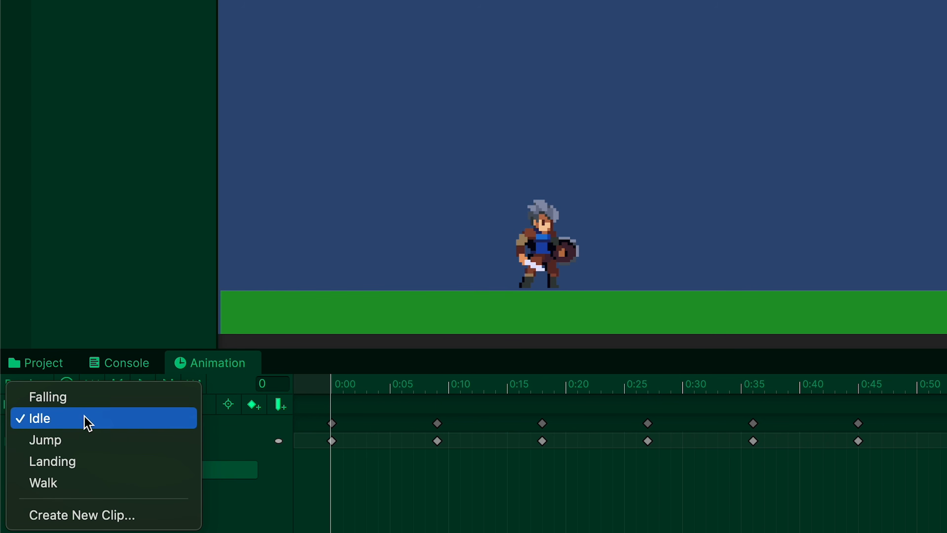
pyautogui.click(77, 464)
pyautogui.moveTo(759, 523); pyautogui.dragTo(318, 382)
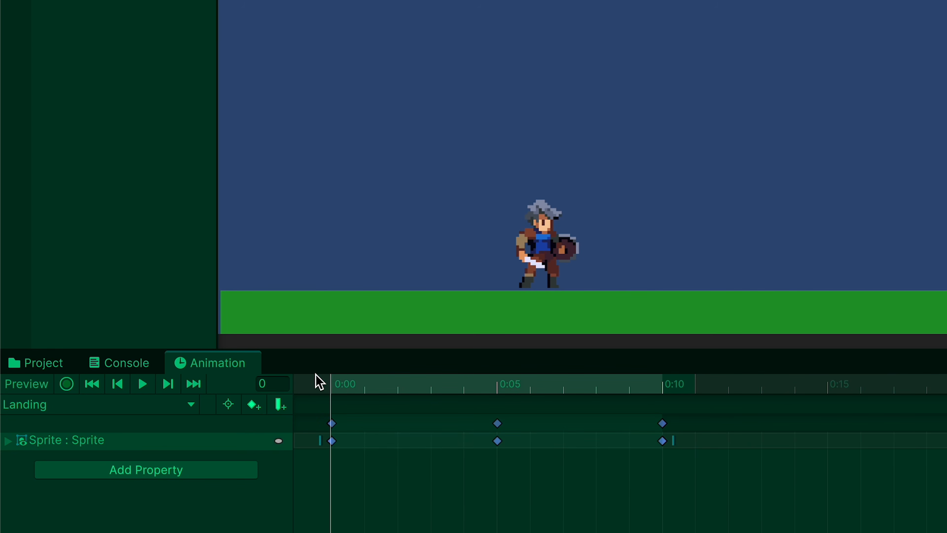
pyautogui.moveTo(673, 442); pyautogui.dragTo(330, 440)
pyautogui.scroll(-10, 852, 478)
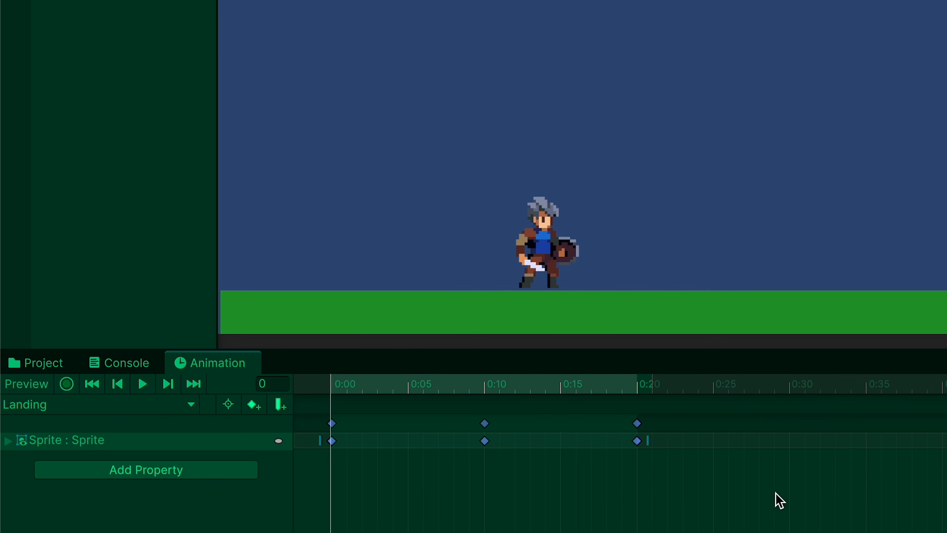
# Duplicate the Landing clip's last keyframe at 0:30 and play the animation preview.
pyautogui.click(634, 466)
pyautogui.click(578, 389)
pyautogui.moveTo(578, 390); pyautogui.dragTo(703, 393)
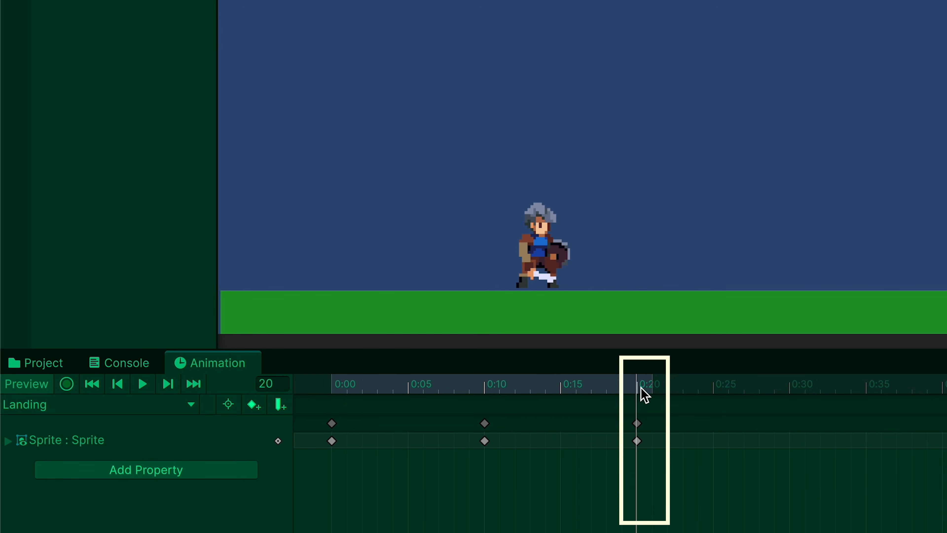
pyautogui.moveTo(645, 395); pyautogui.dragTo(630, 390)
pyautogui.click(637, 425)
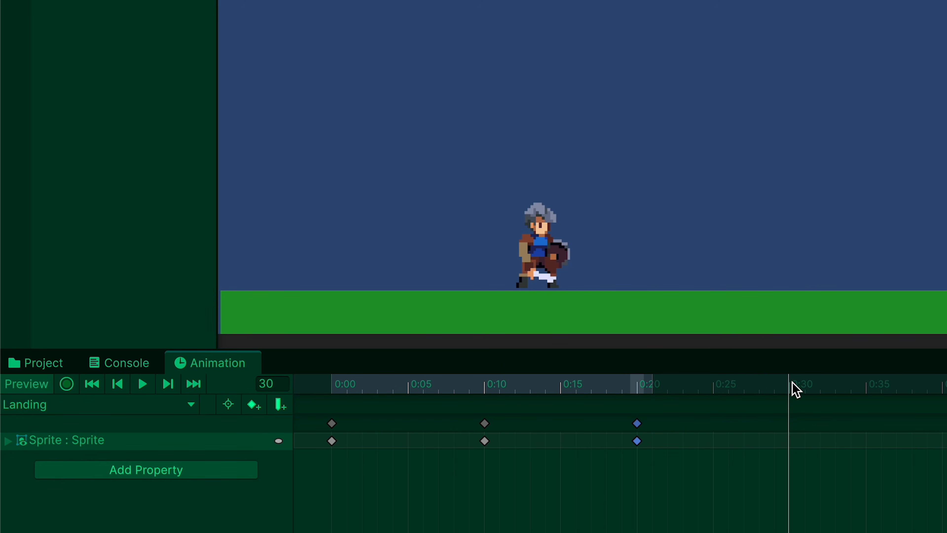
pyautogui.click(142, 385)
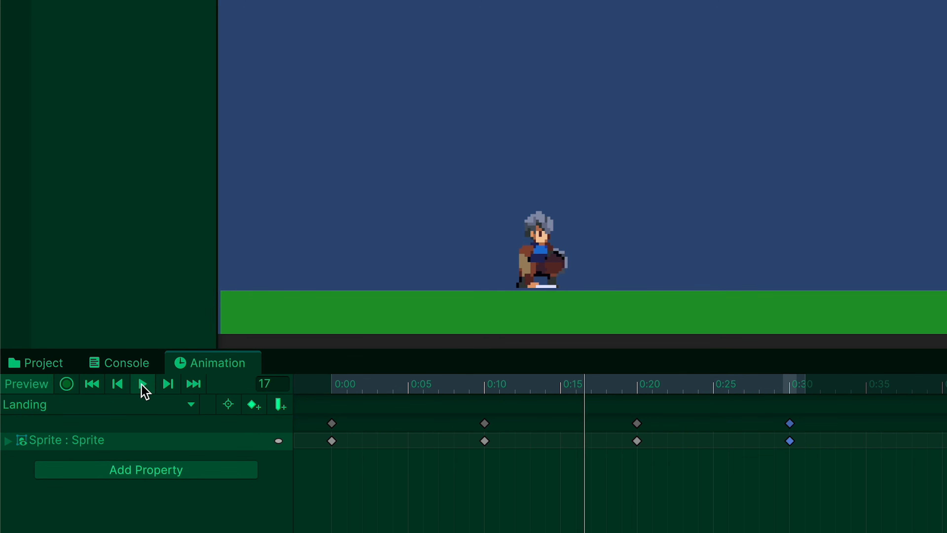
pyautogui.click(142, 385)
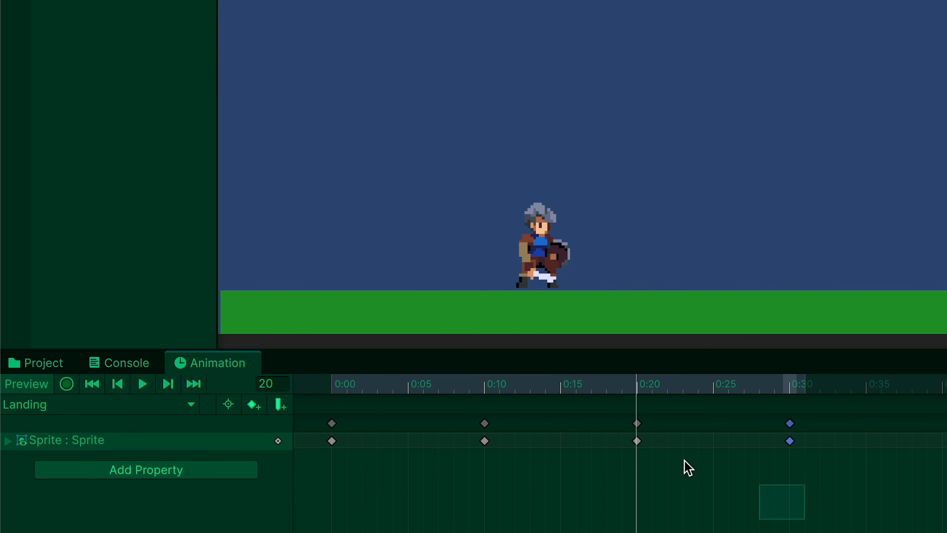
# Select all four Landing keyframes and compress them so the last one falls at 0:20.
pyautogui.moveTo(688, 468); pyautogui.dragTo(378, 413)
pyautogui.moveTo(851, 526); pyautogui.dragTo(247, 414)
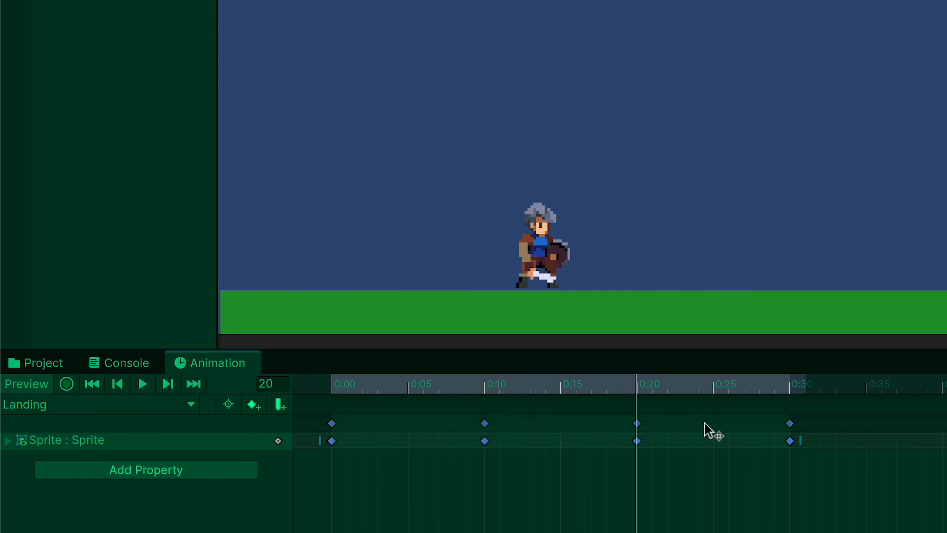
pyautogui.moveTo(802, 443); pyautogui.dragTo(694, 442)
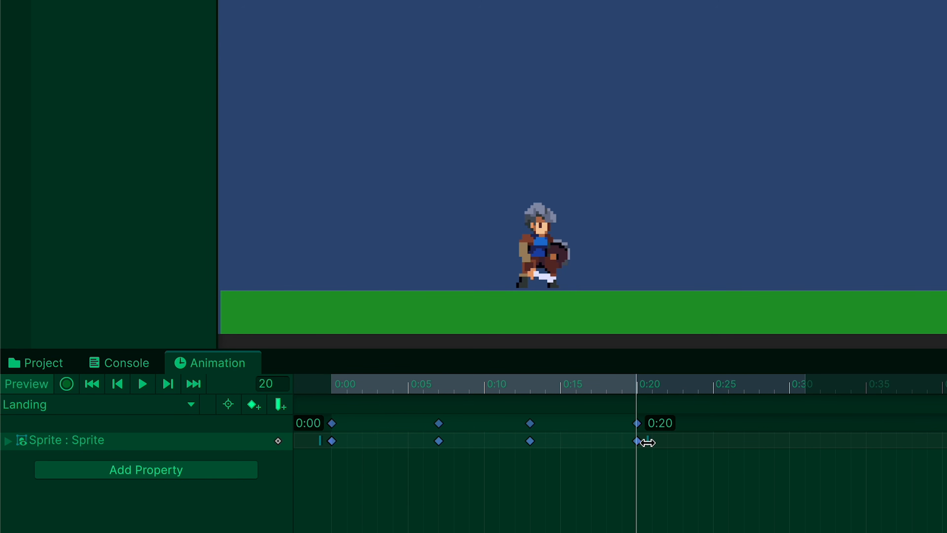